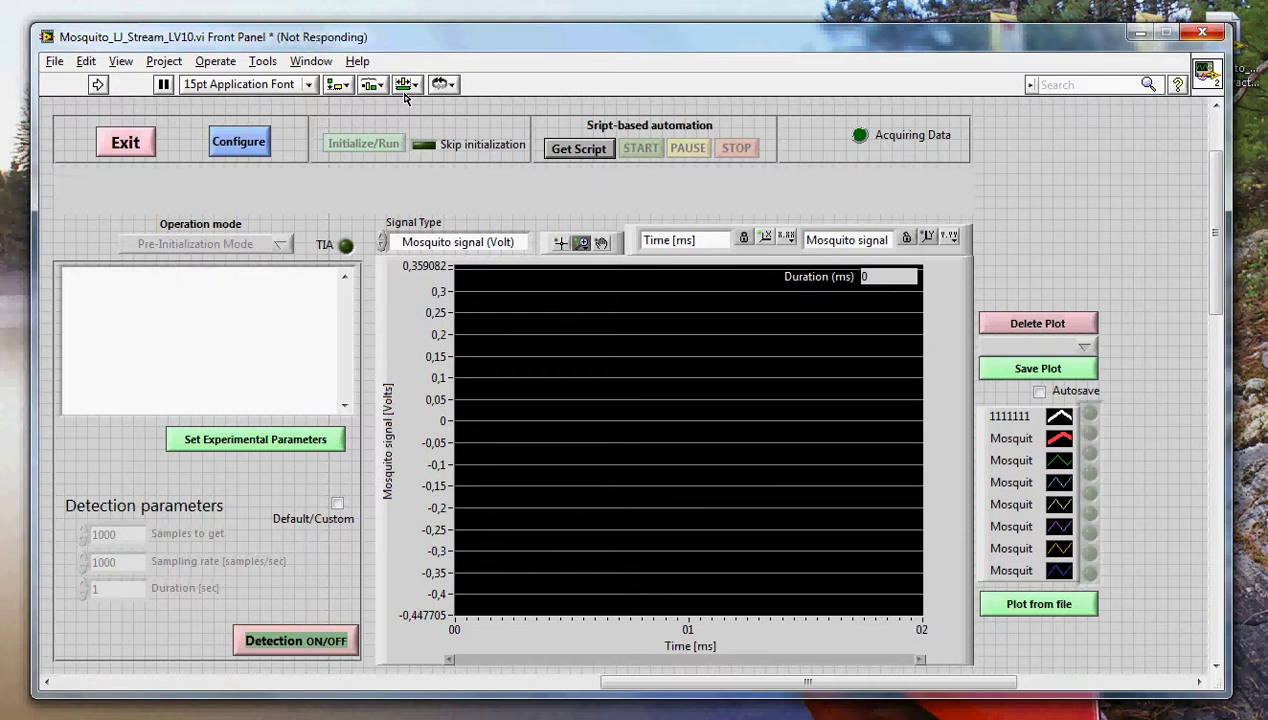
Run the Mosquito program and create a new named .ini config file in the Configuration folder
click(586, 149)
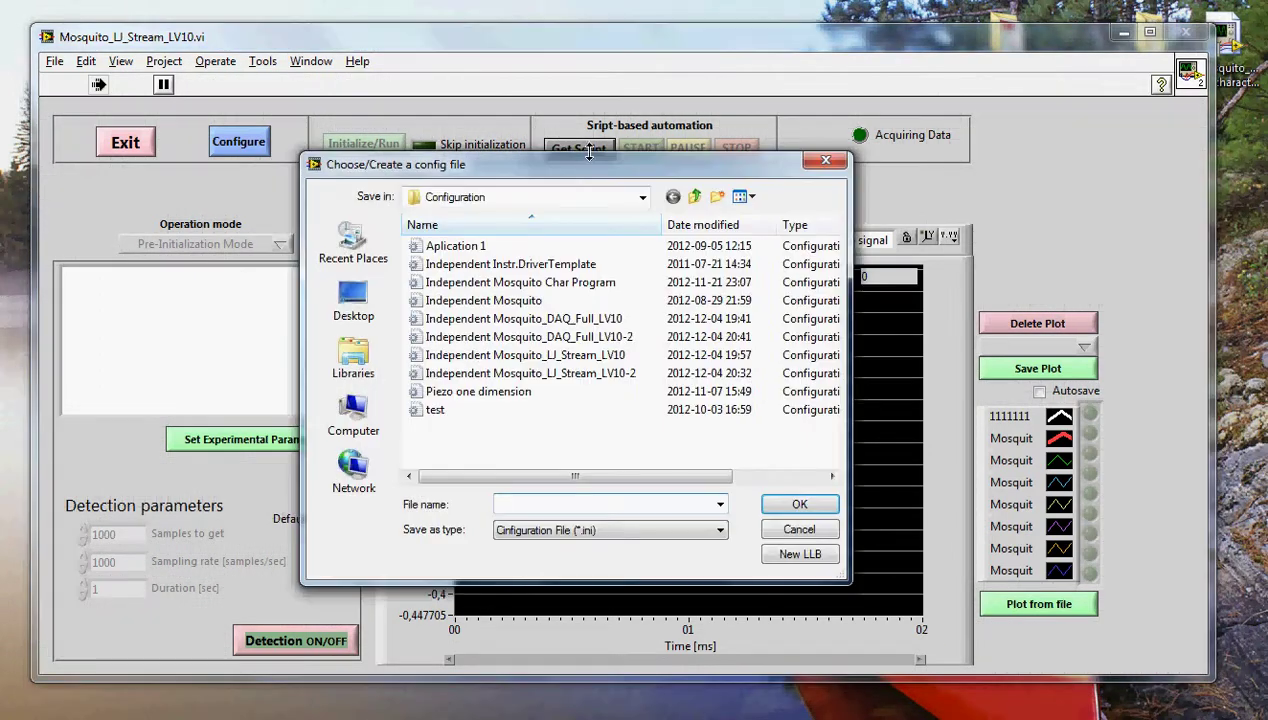
drag(662, 173, 792, 131)
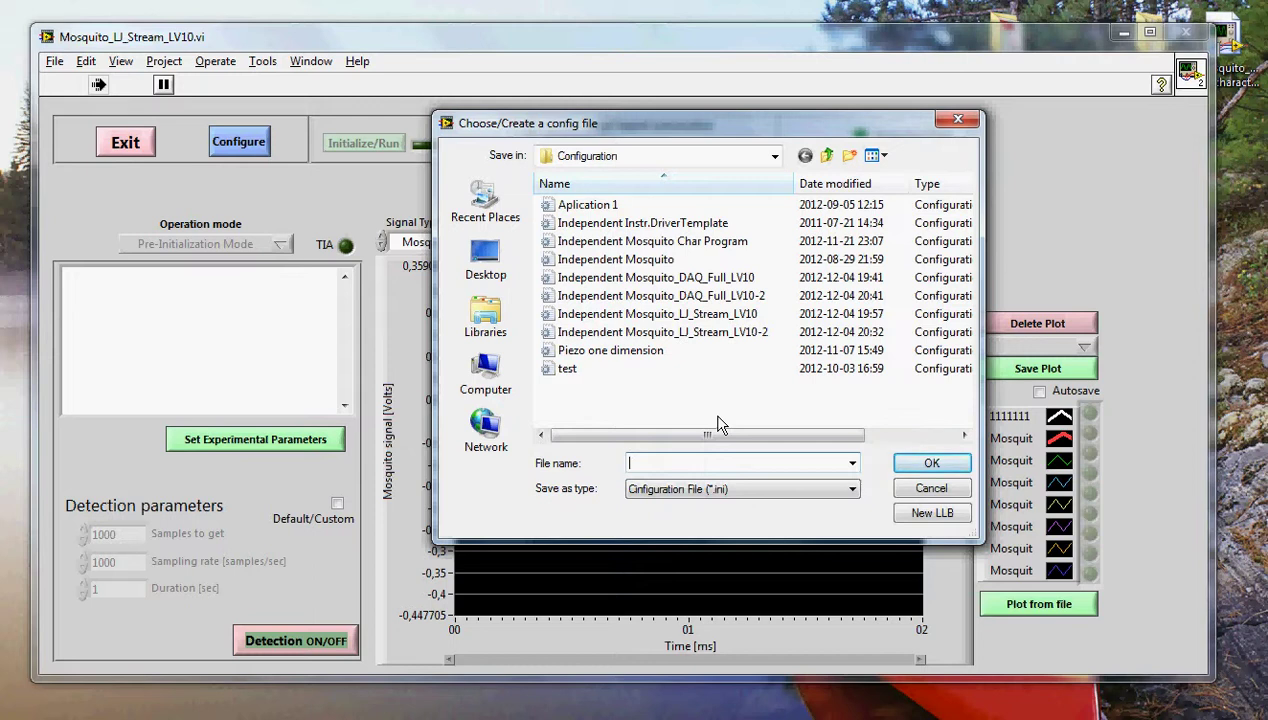
text(Marc config file)
click(928, 464)
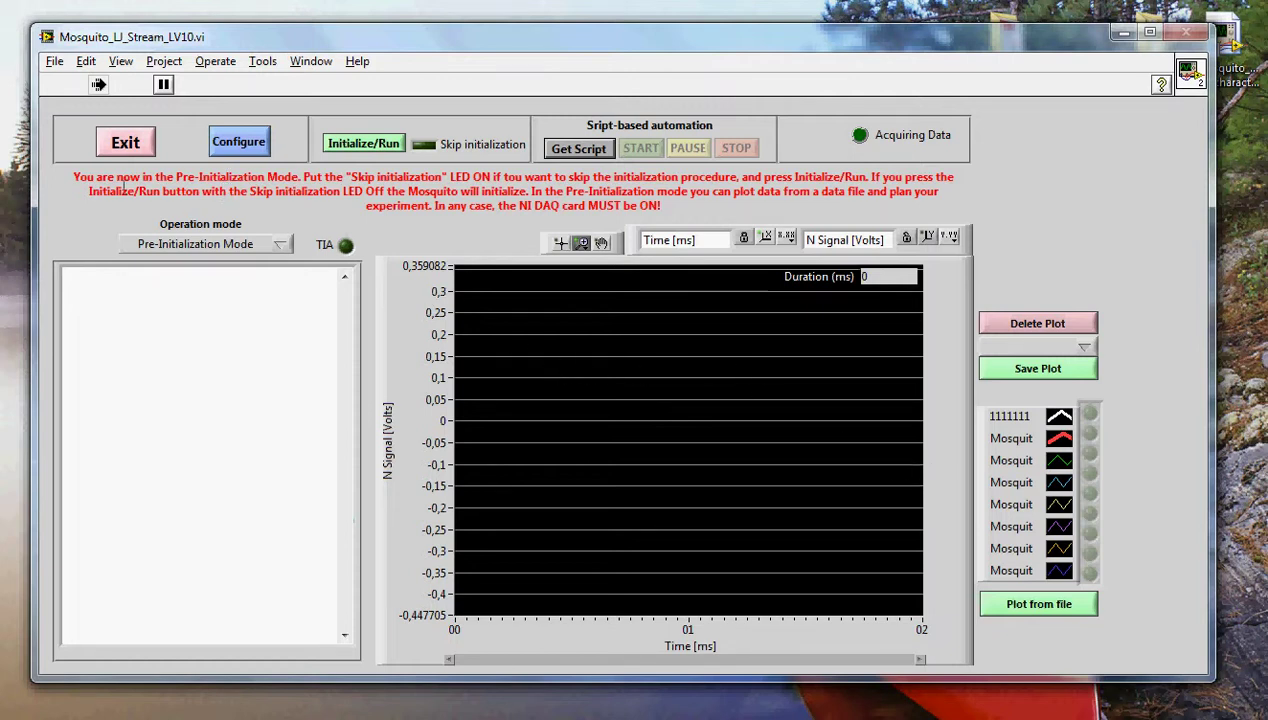
Toggle the Skip initialization LED on and then back off
drag(72, 176, 705, 207)
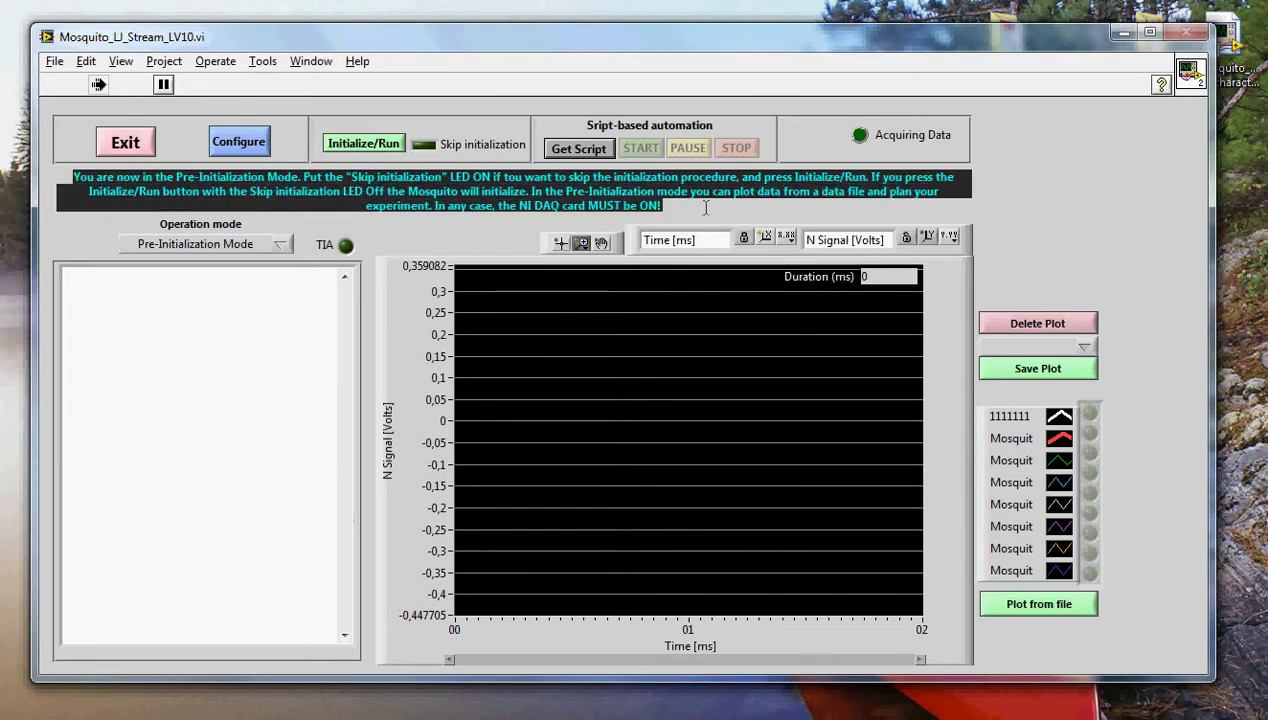
click(1032, 200)
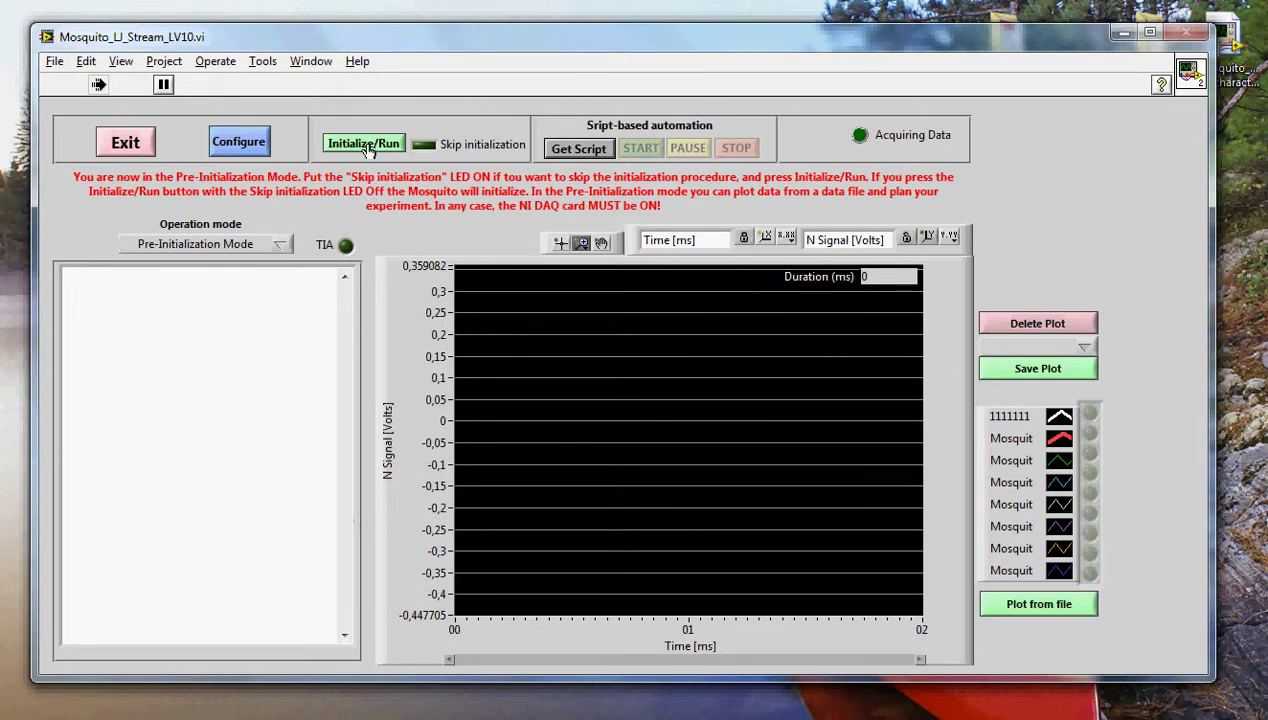
click(424, 146)
click(423, 145)
Start initialization and answer 'Upss... It's not ON' at the USB check
click(345, 148)
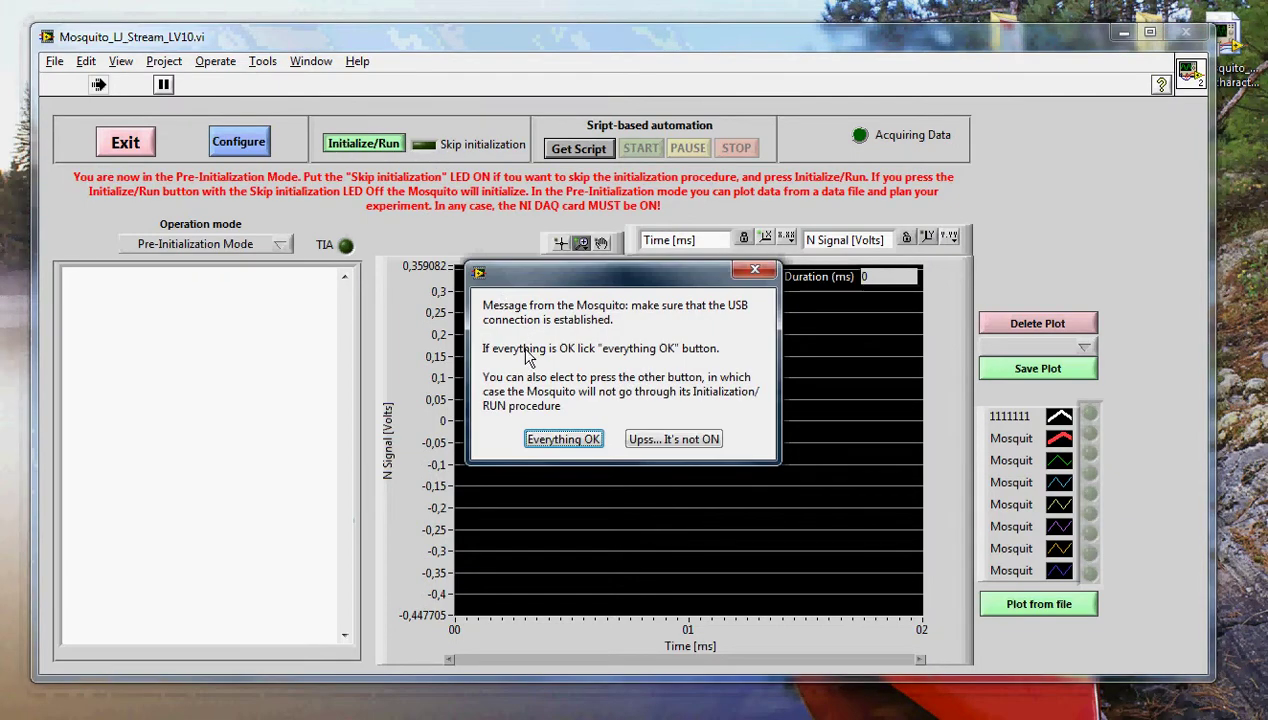
drag(618, 279, 585, 248)
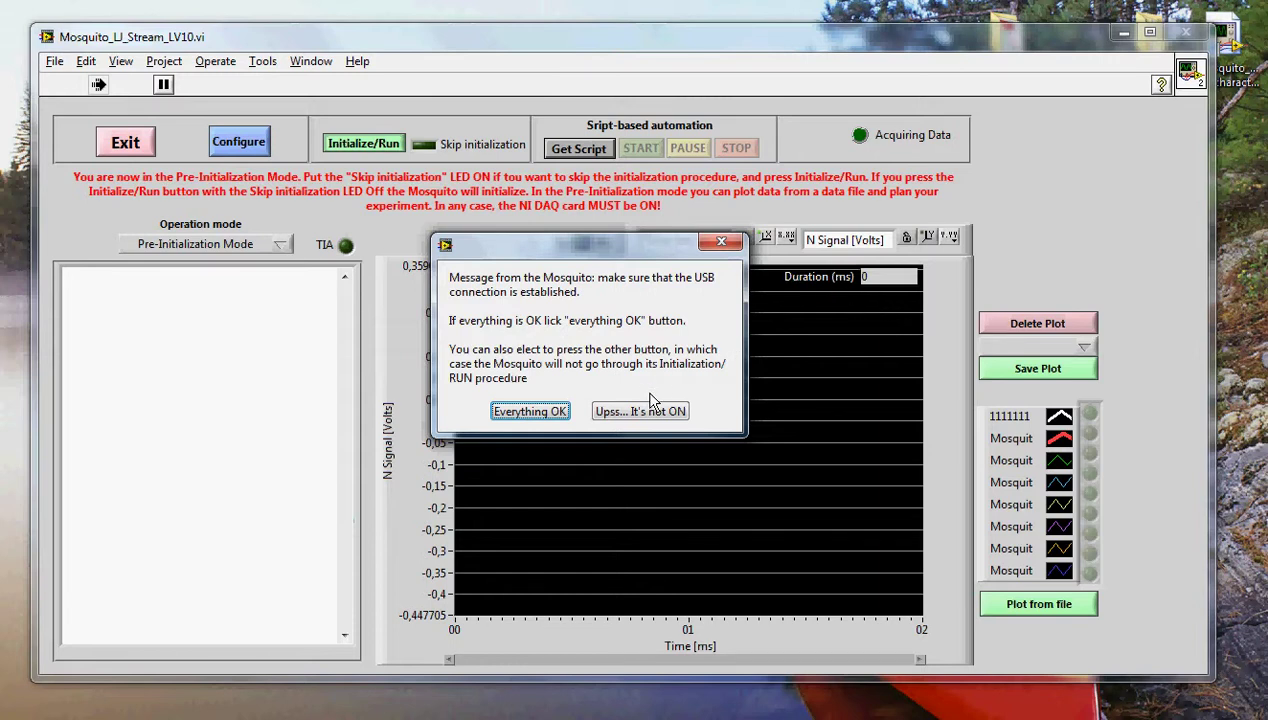
click(658, 418)
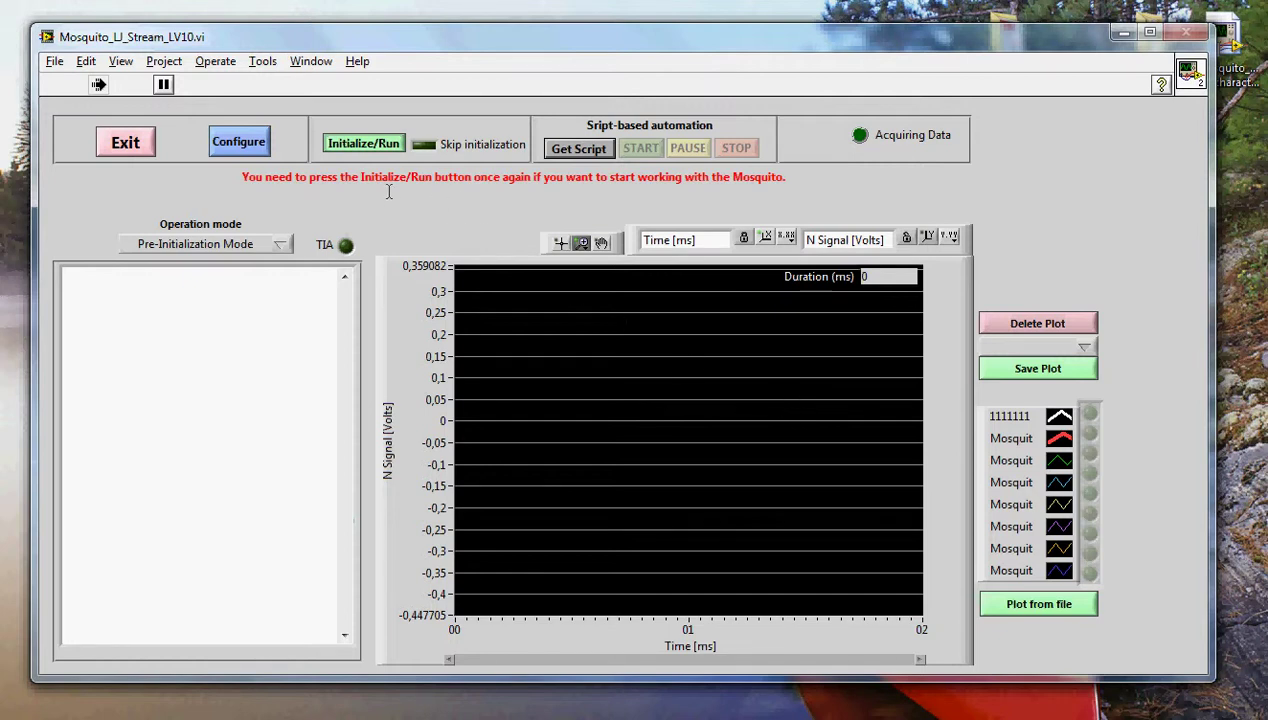
Initialize the Mosquito again and confirm 'Everything OK' at the USB prompt
click(370, 147)
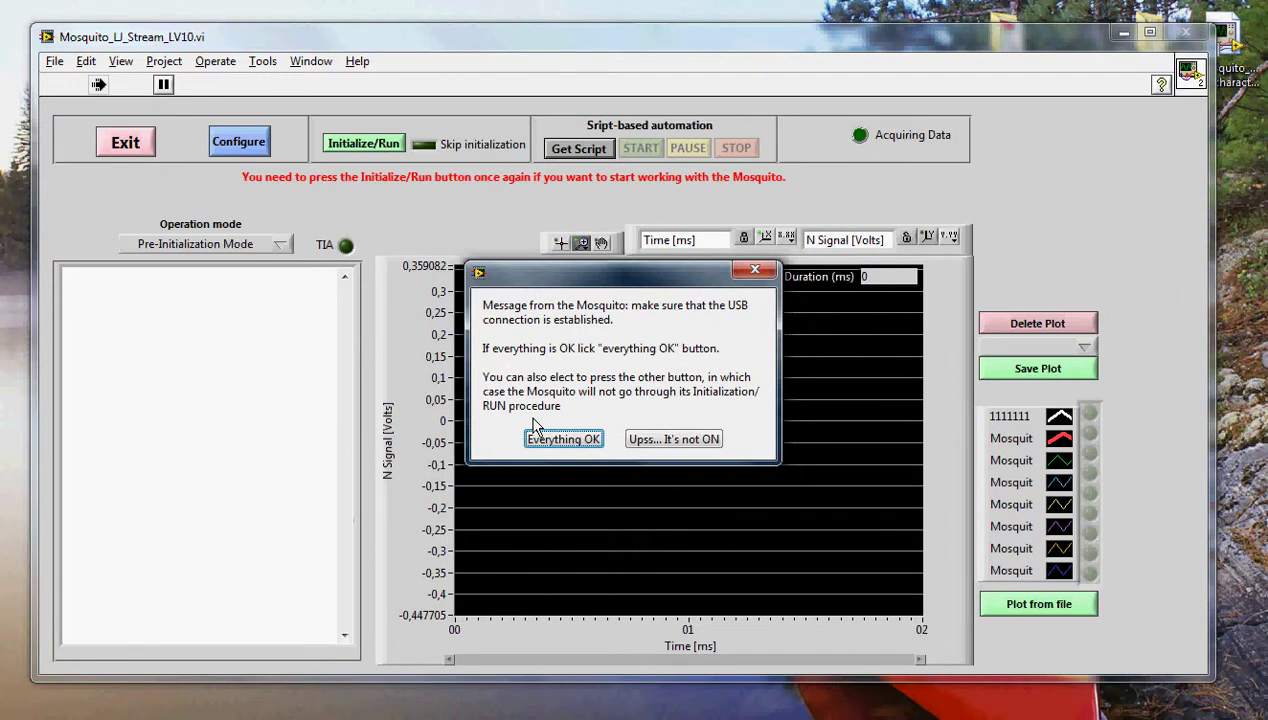
click(537, 447)
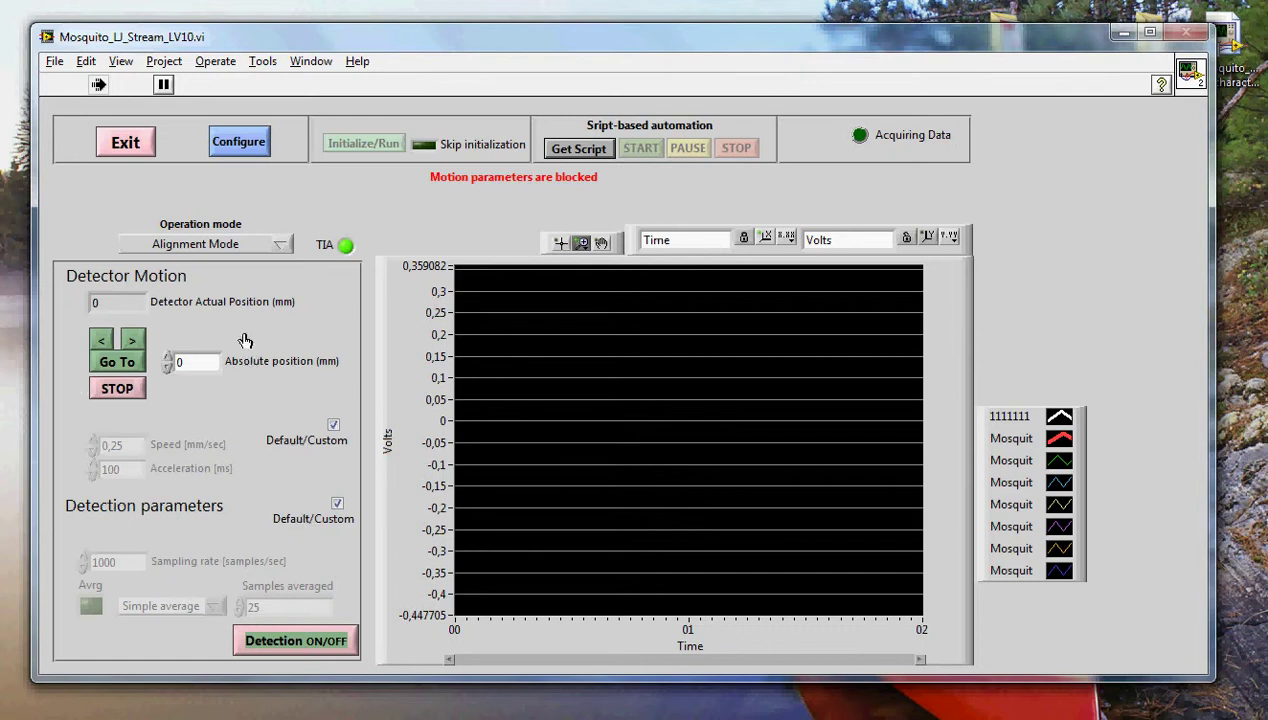
click(213, 250)
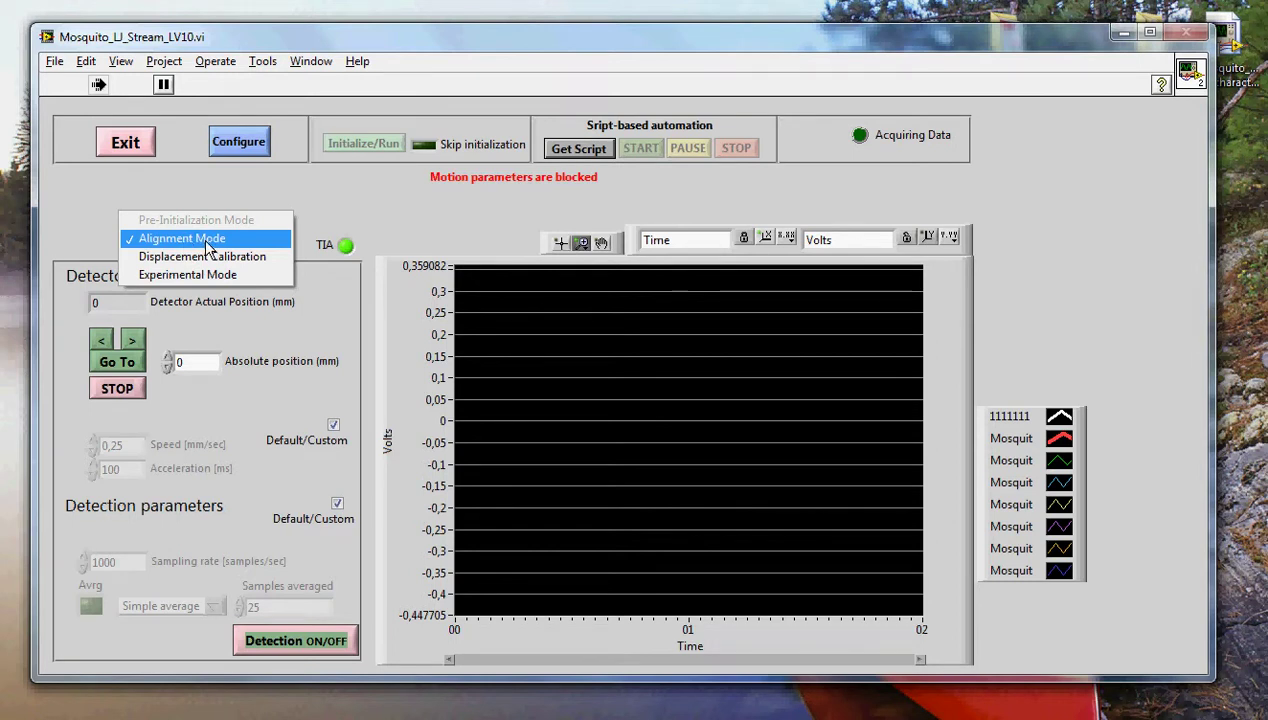
click(207, 245)
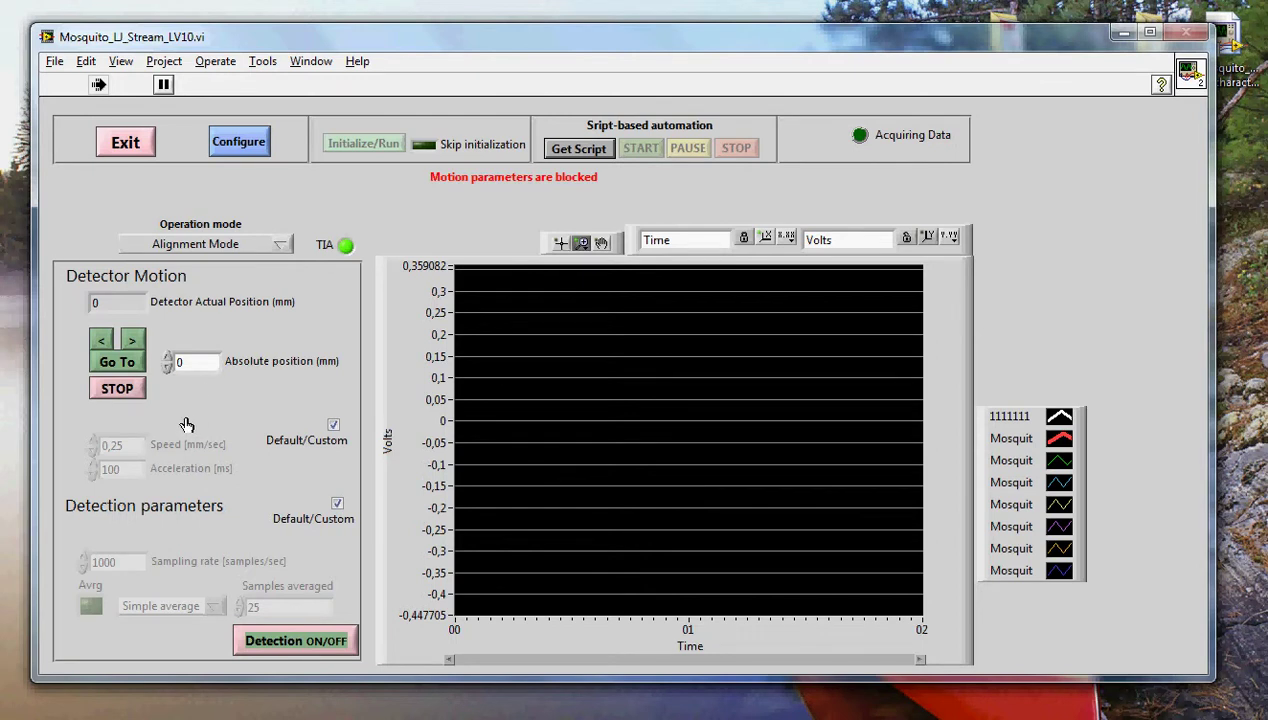
Unlock the detection parameters, set sampling rate to 500 samples/sec, then lock them again
click(334, 427)
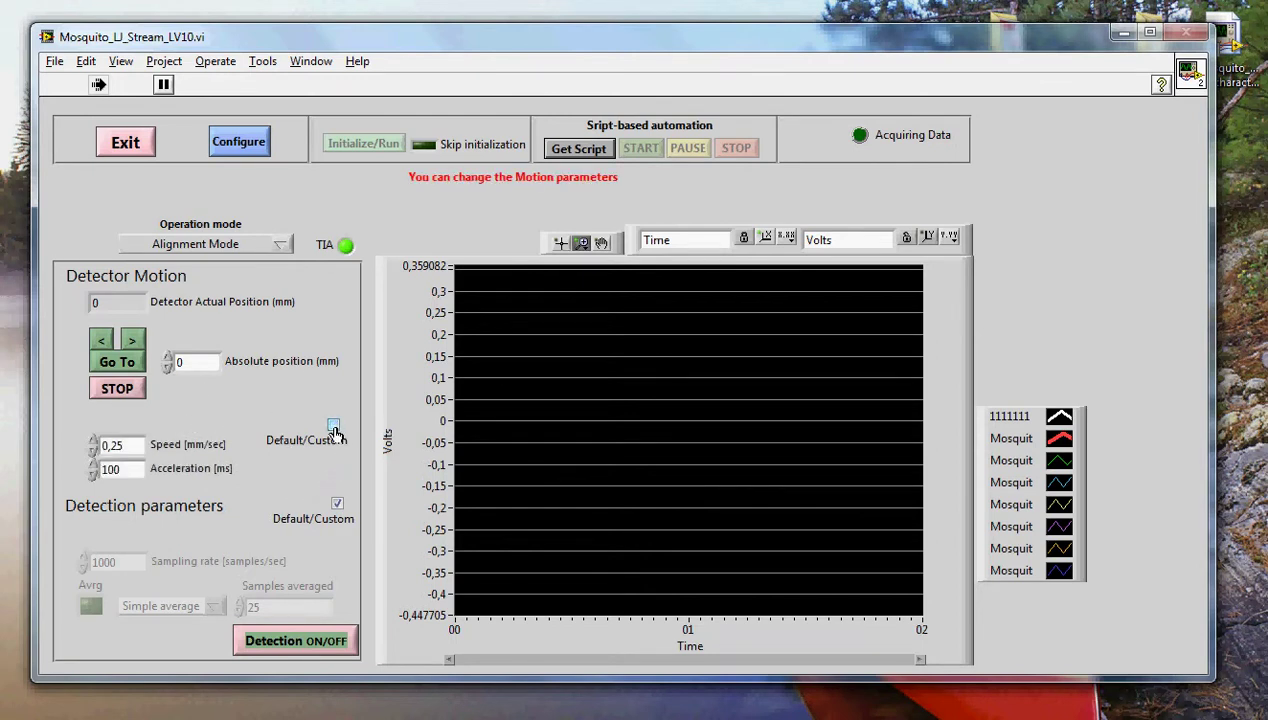
click(334, 426)
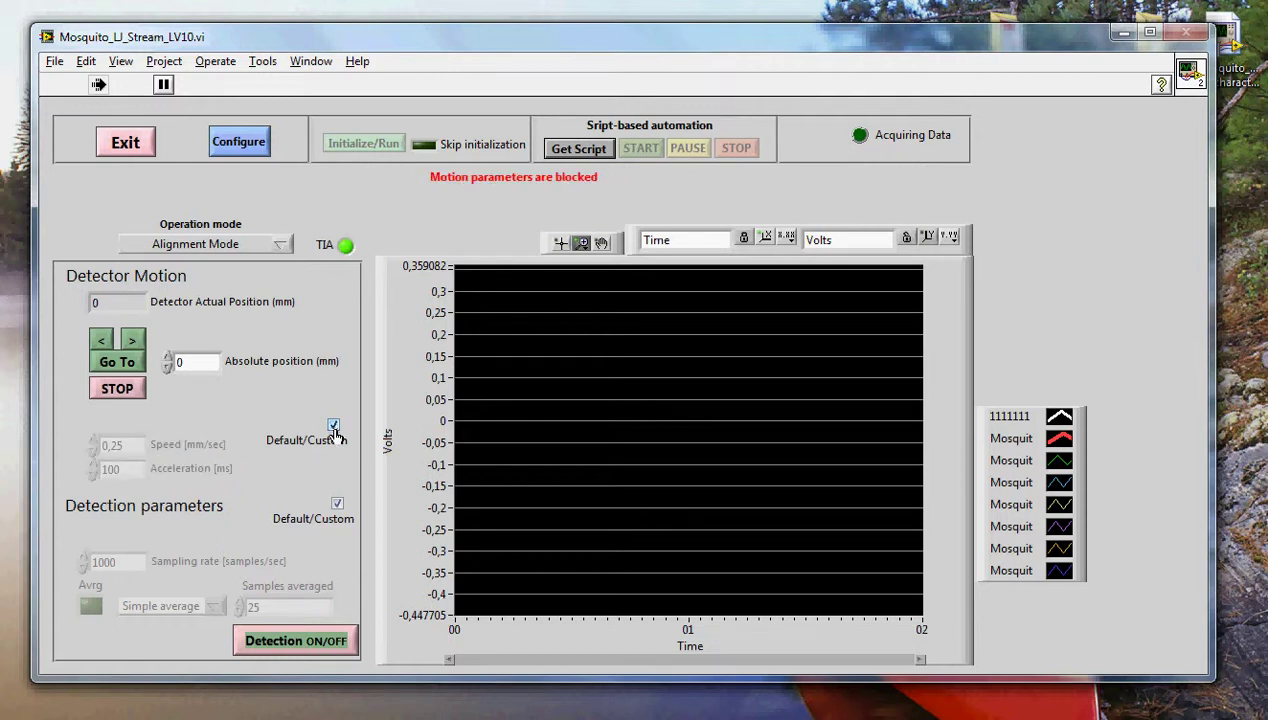
click(338, 505)
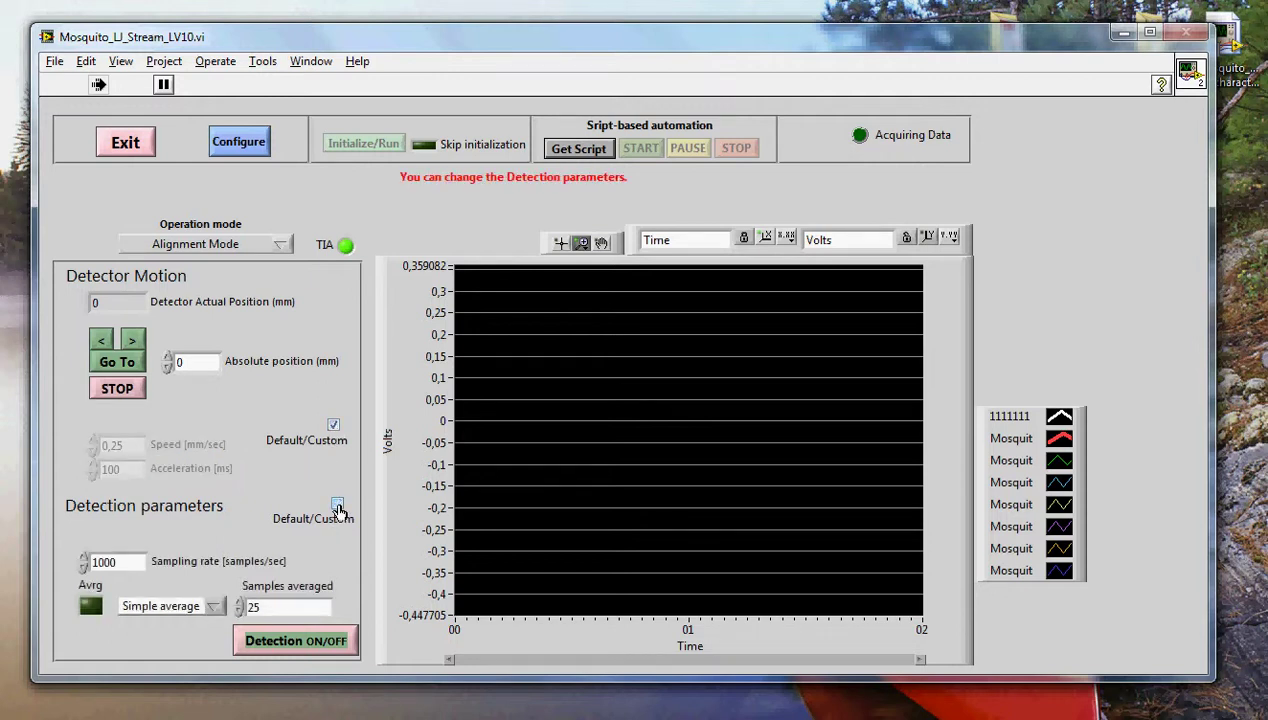
double_click(95, 562)
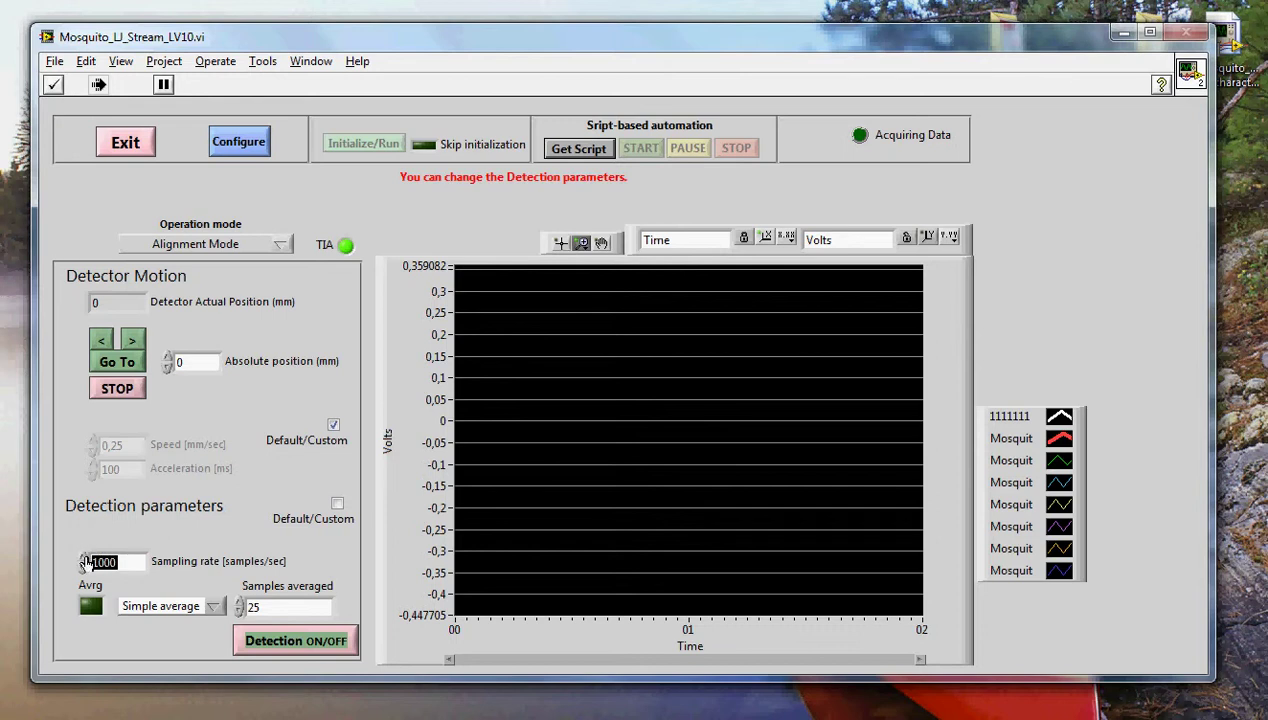
text(500)
click(110, 638)
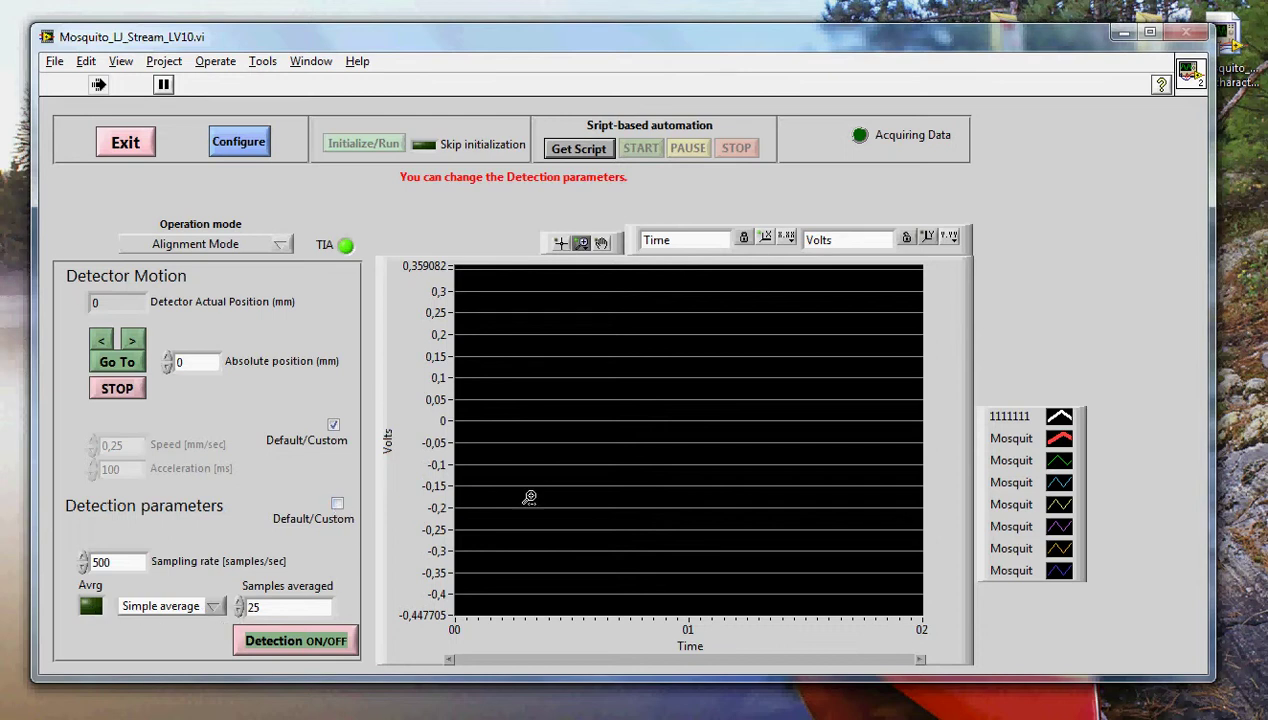
click(338, 505)
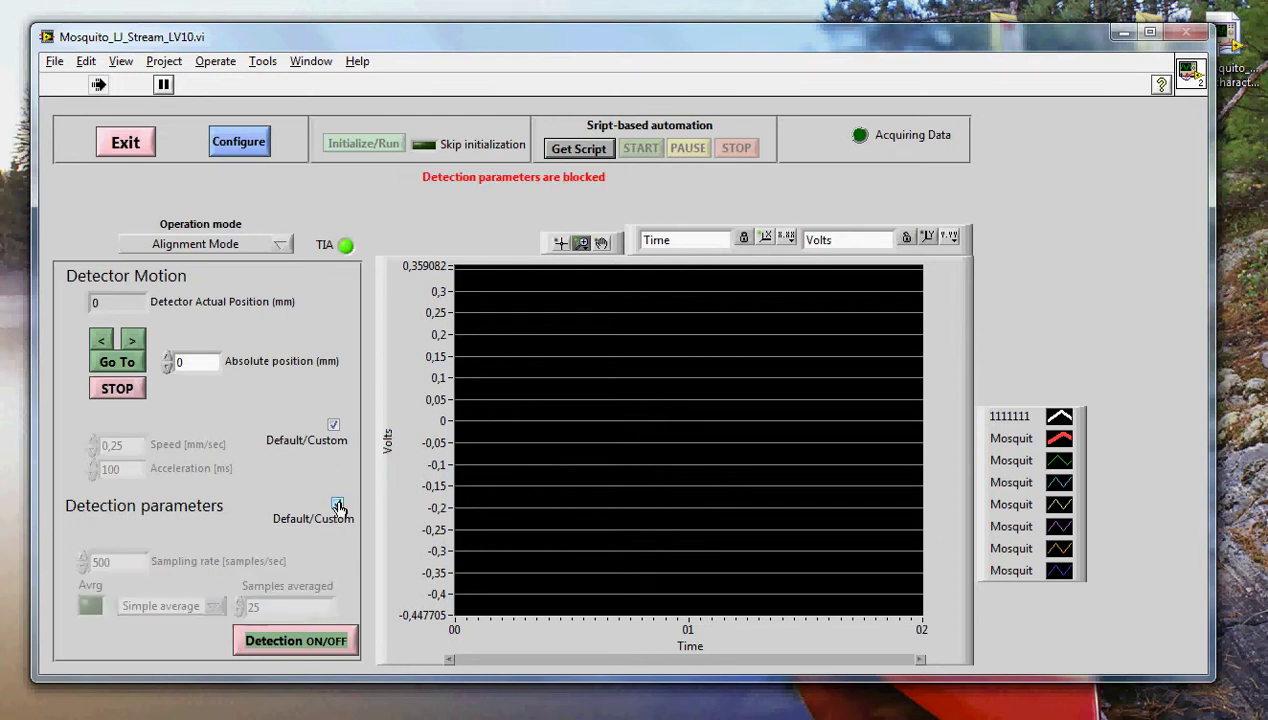
Toggle detection and autoscale the chart's vertical axis from its options menu
click(327, 643)
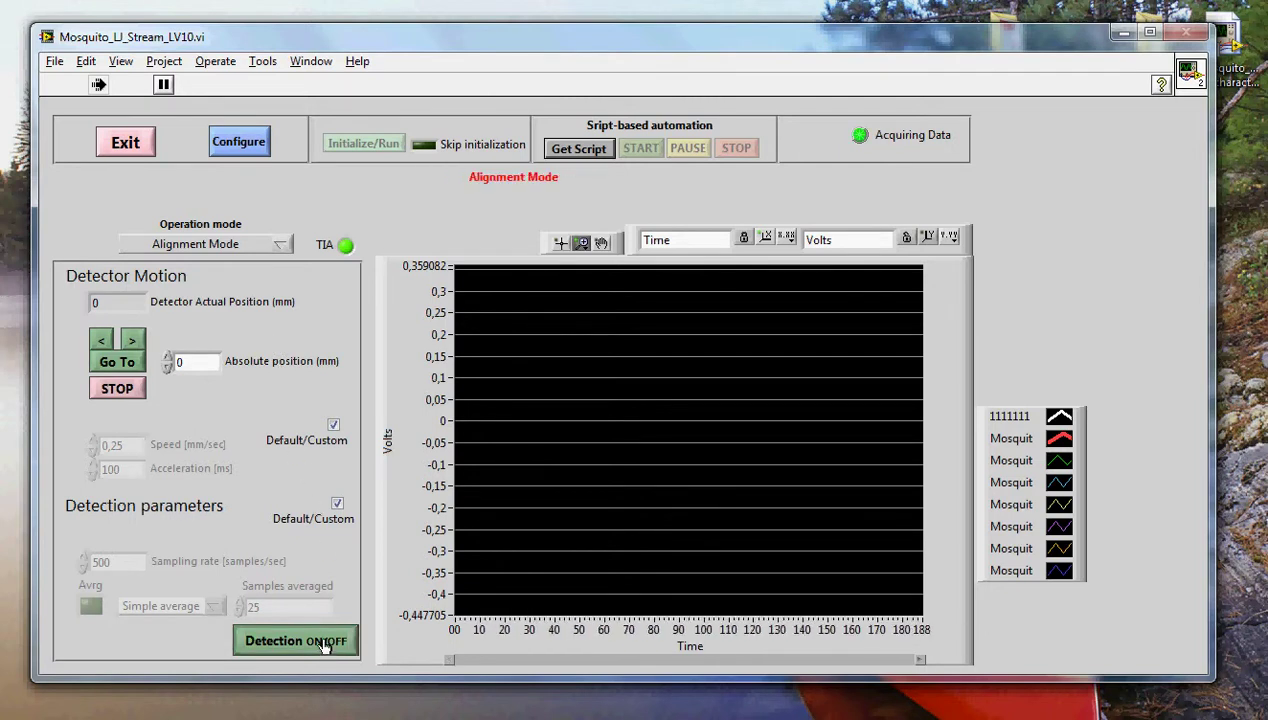
right_click(566, 388)
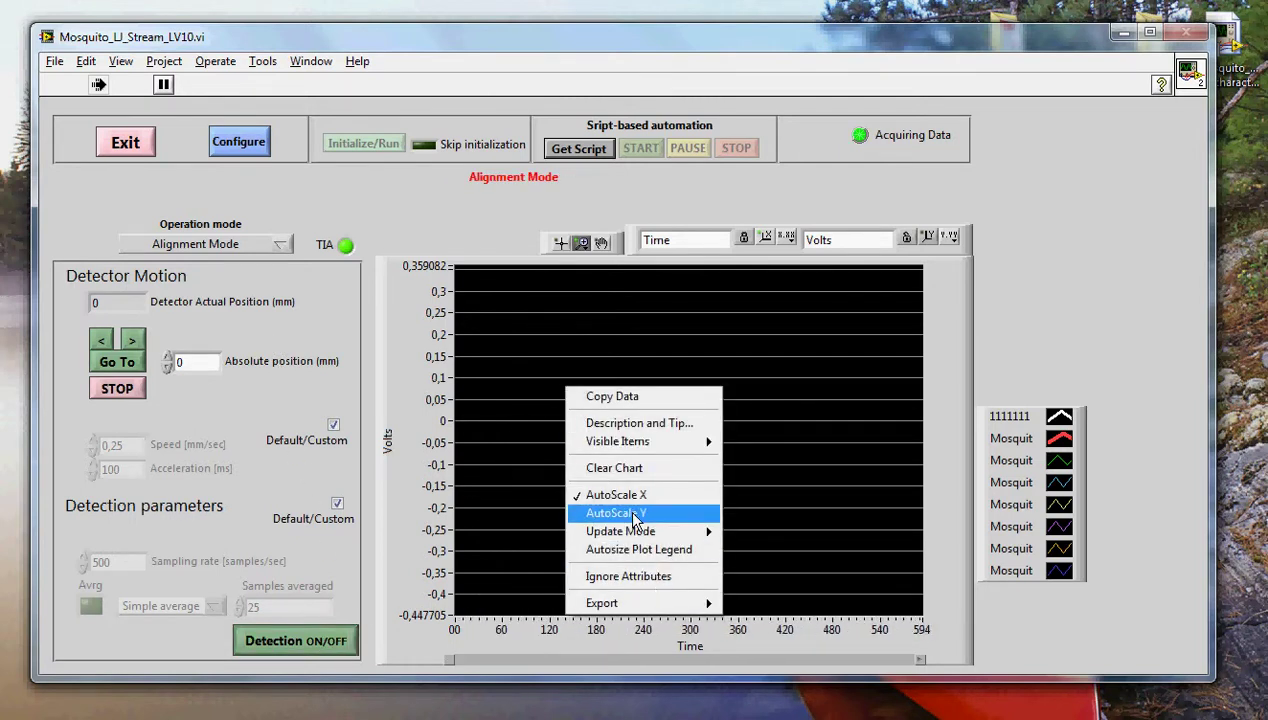
right_click(748, 370)
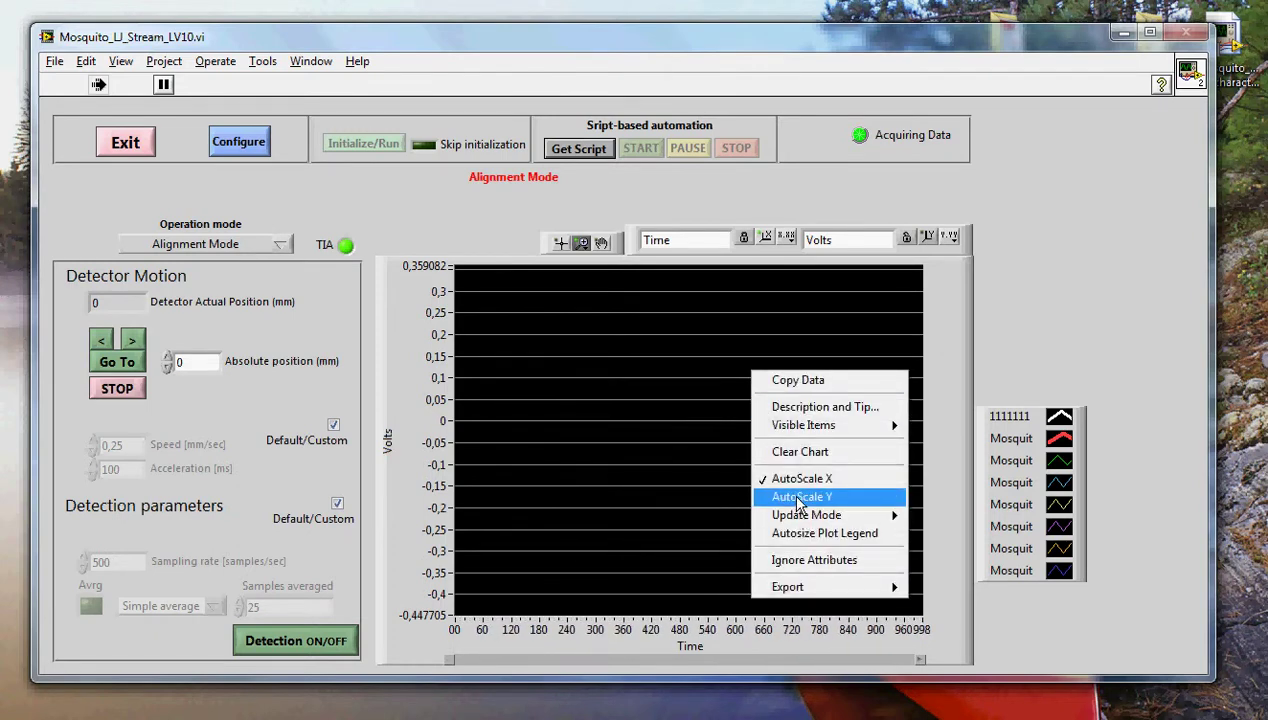
click(798, 507)
right_click(721, 358)
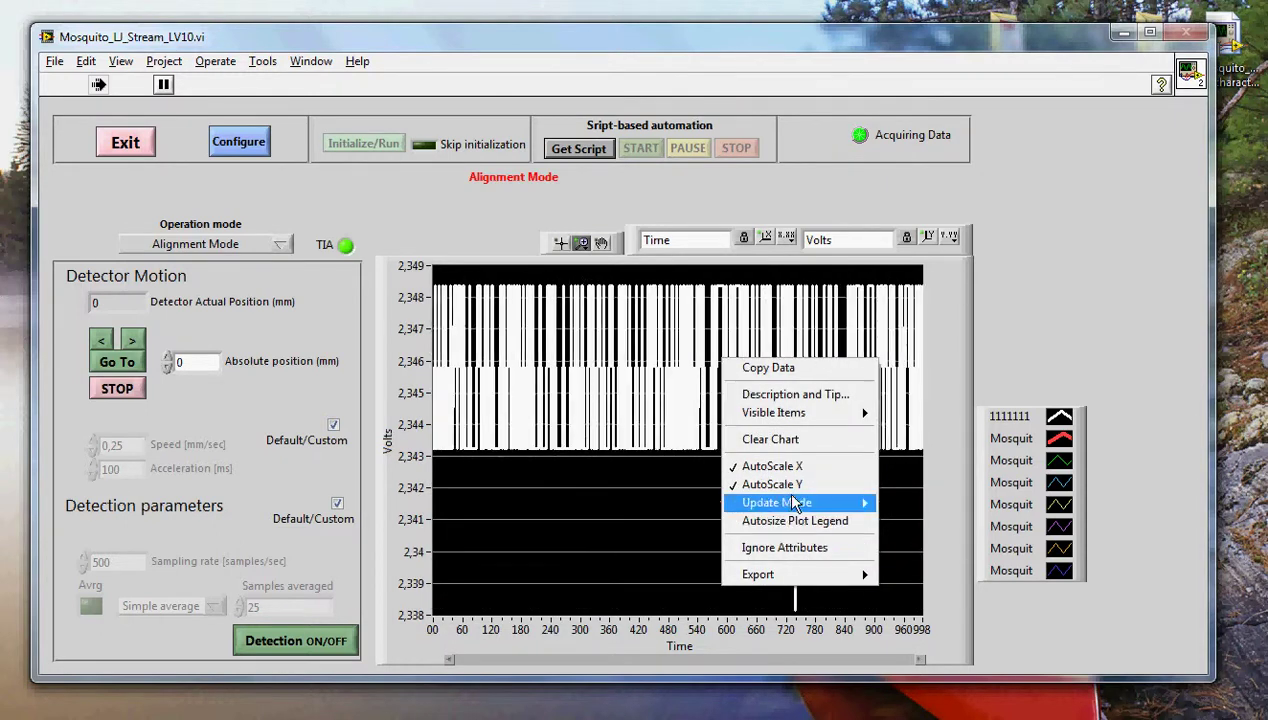
click(772, 327)
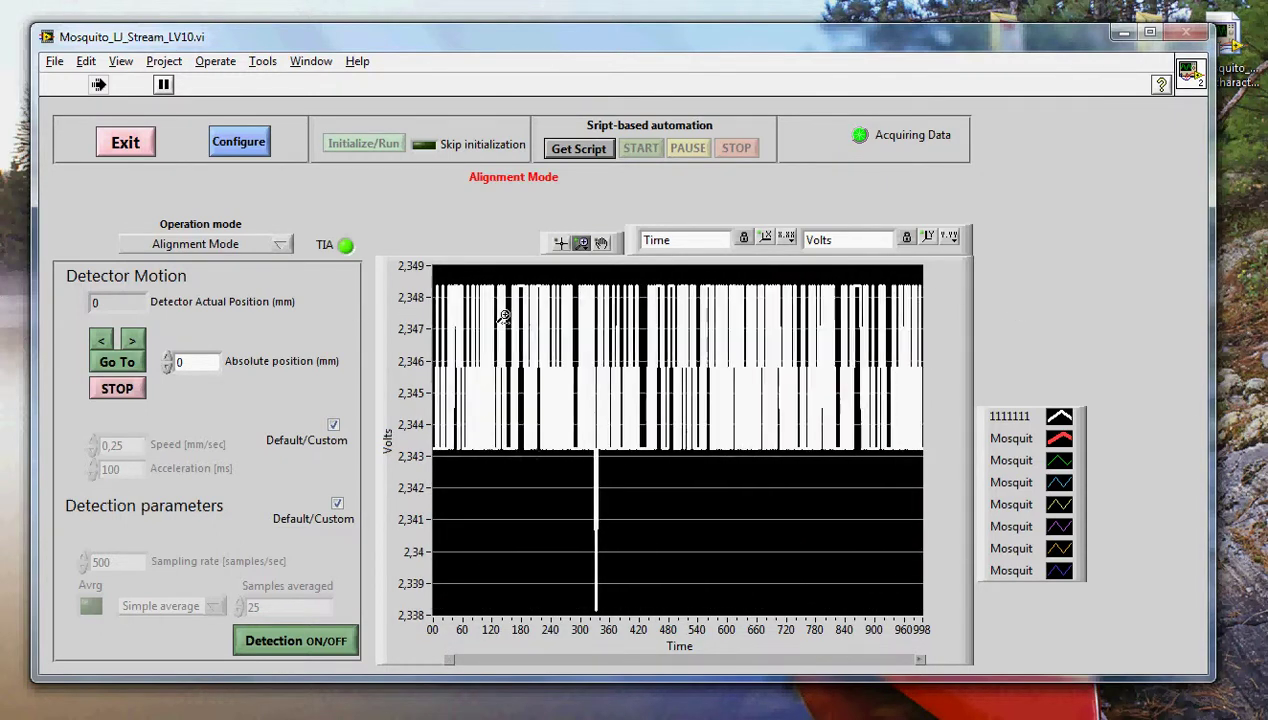
right_click(530, 340)
right_click(580, 388)
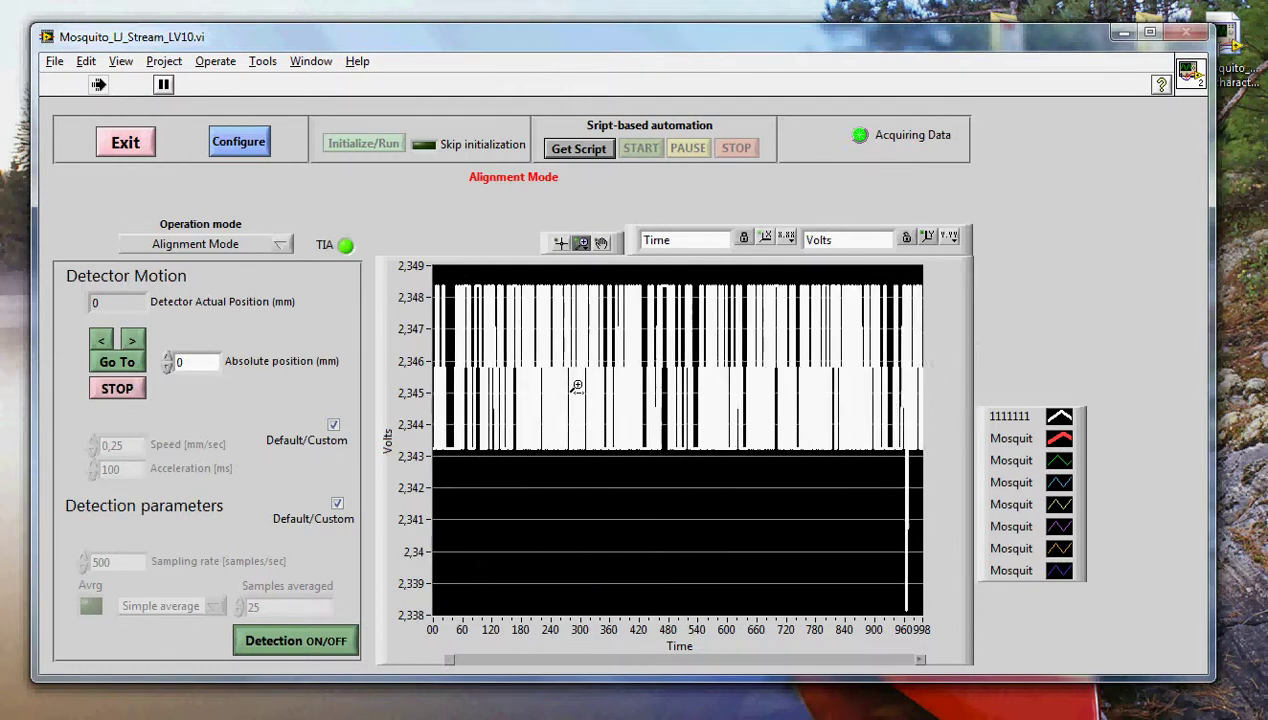
click(648, 497)
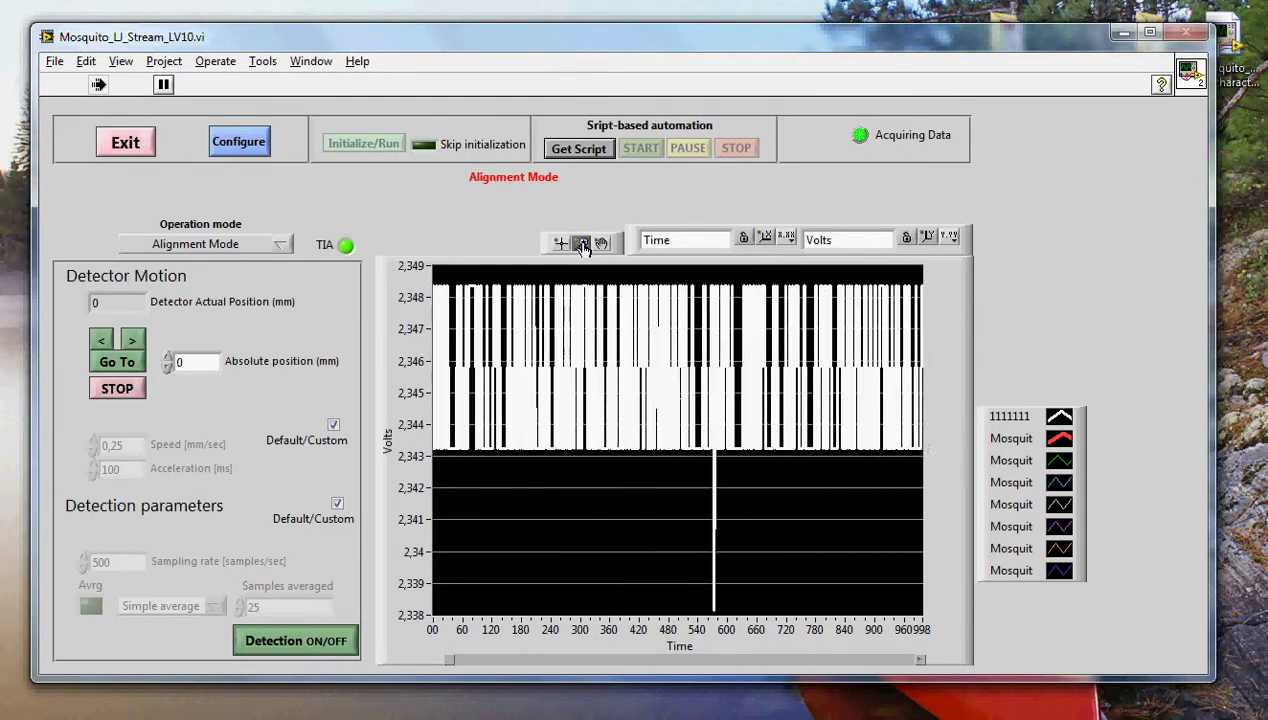
Zoom the graph out and autoscale the time axis to the data
click(581, 243)
click(684, 290)
drag(640, 330, 795, 473)
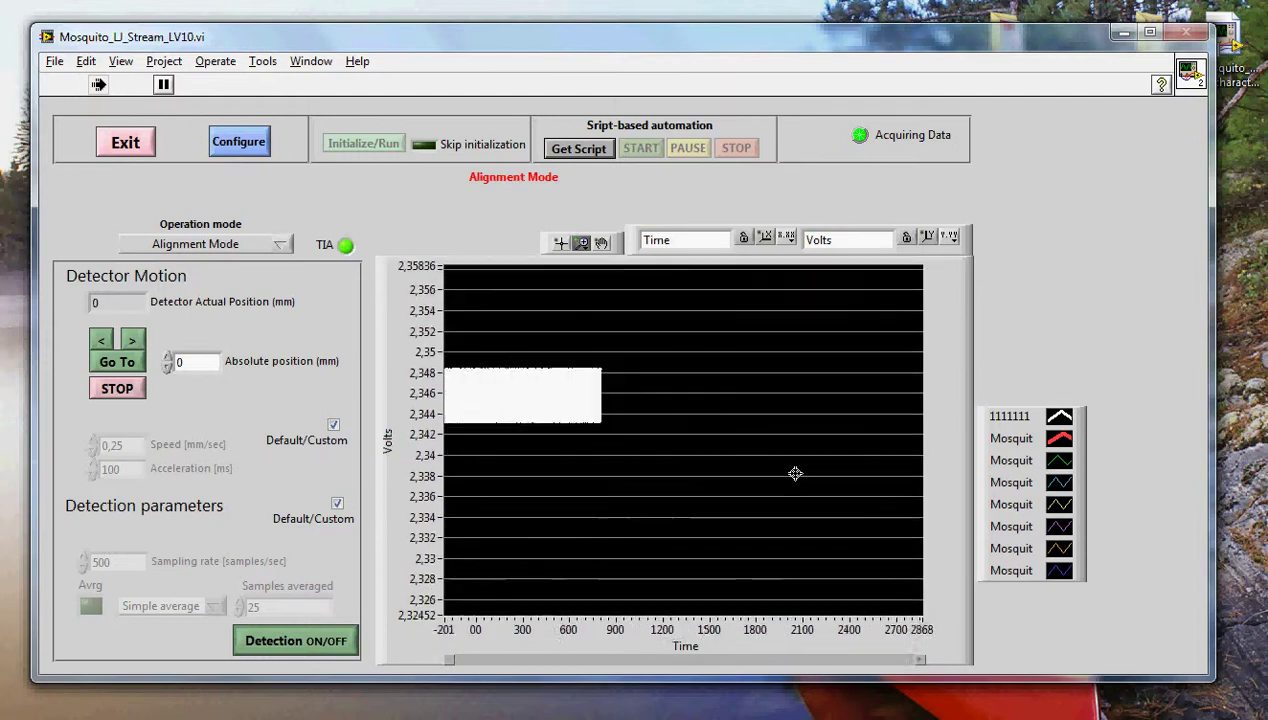
right_click(581, 305)
click(671, 416)
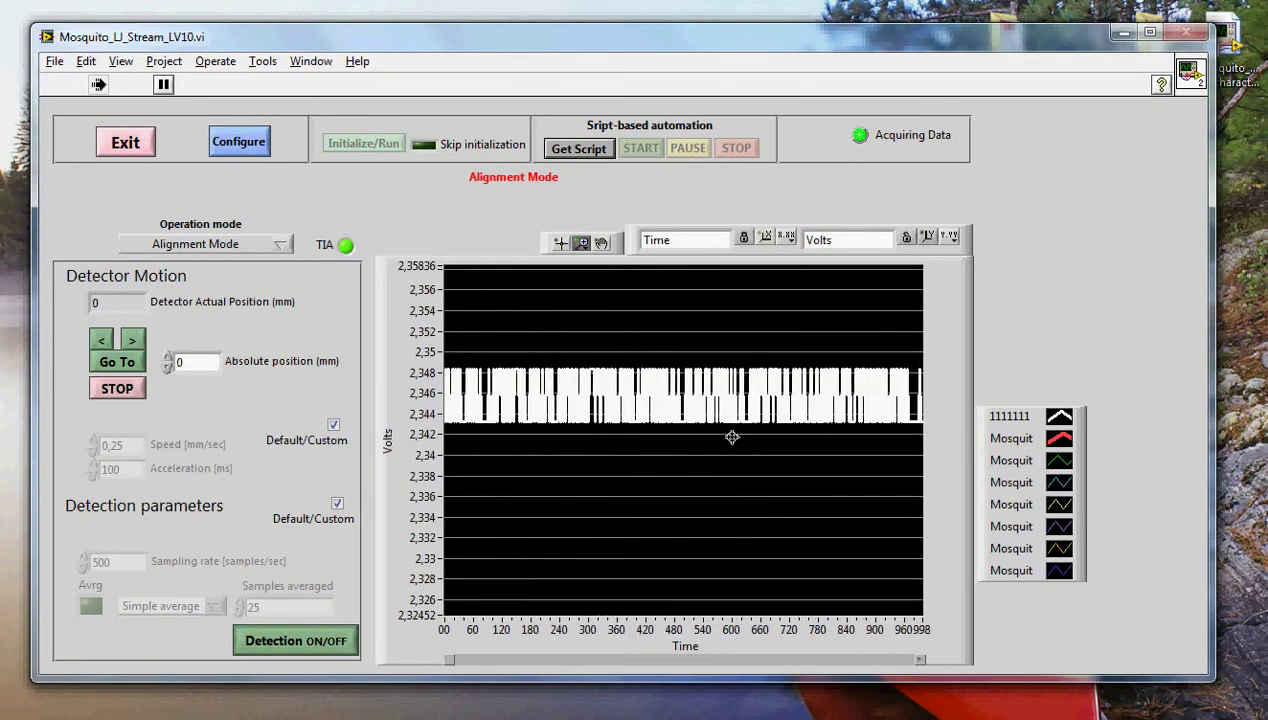
Set the signal graph's Volts scale to run from -3 to 3
double_click(425, 266)
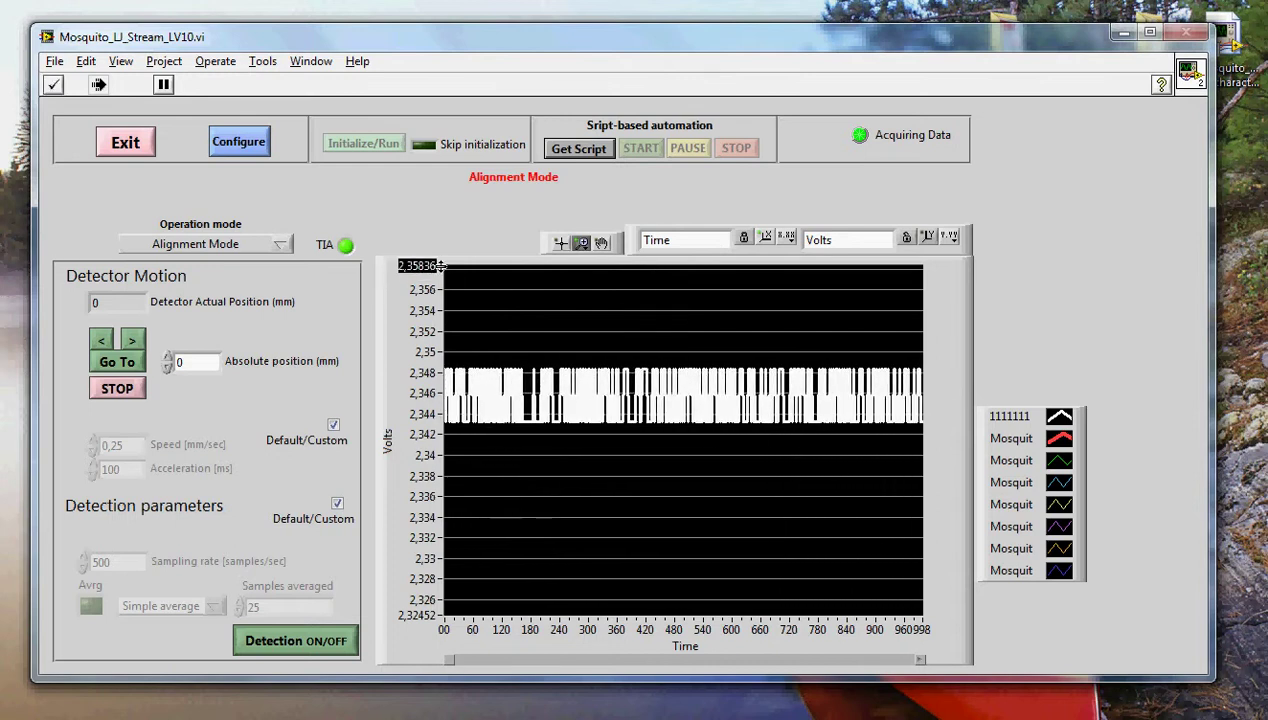
text(3)
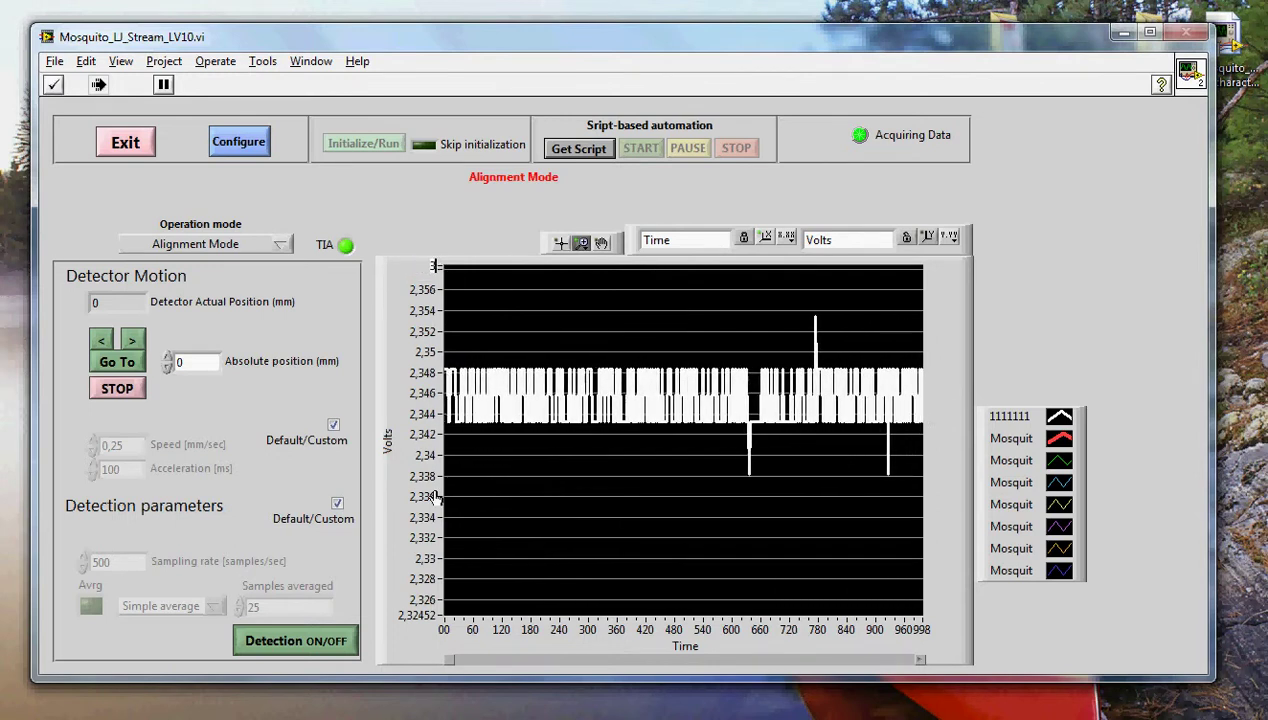
double_click(425, 616)
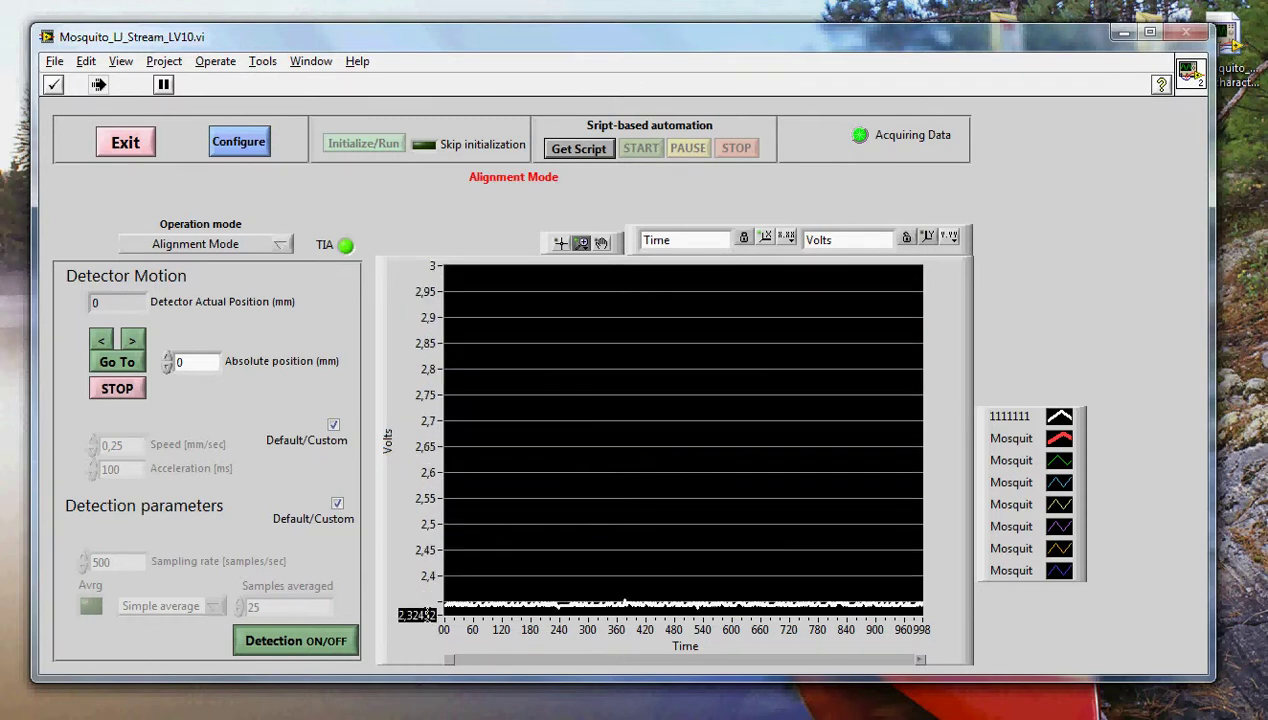
text(2,3)
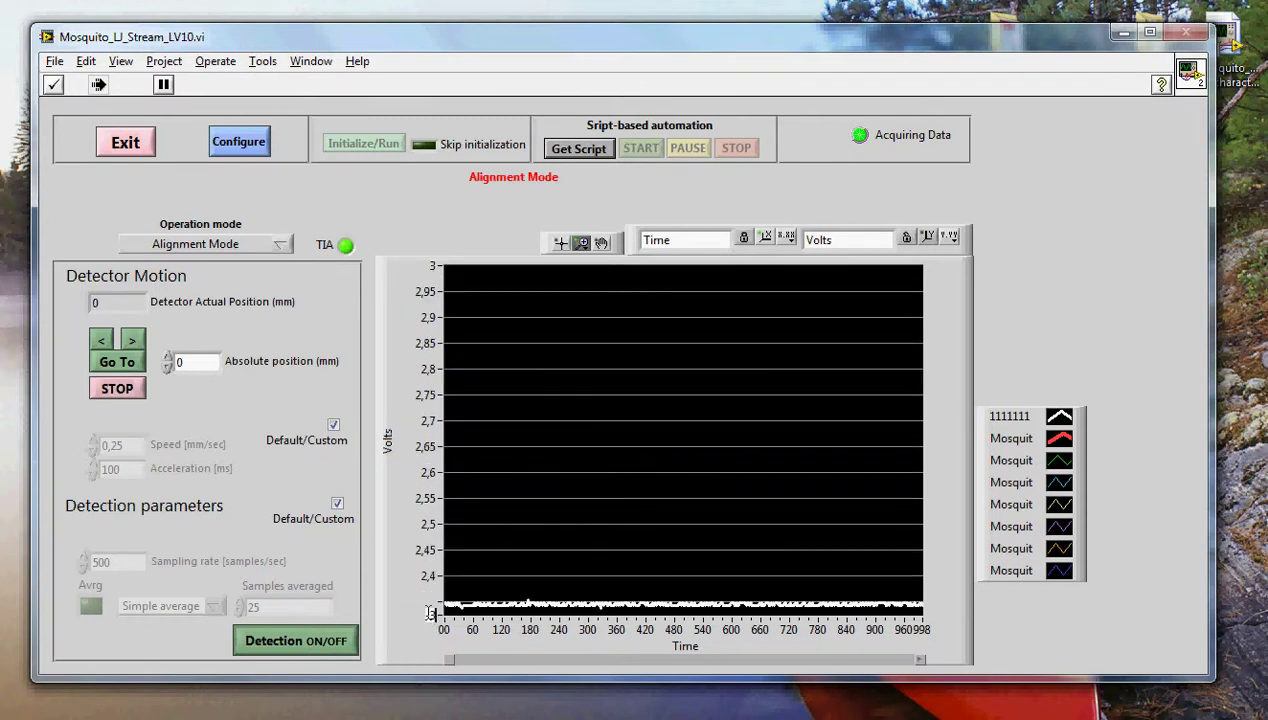
click(1118, 346)
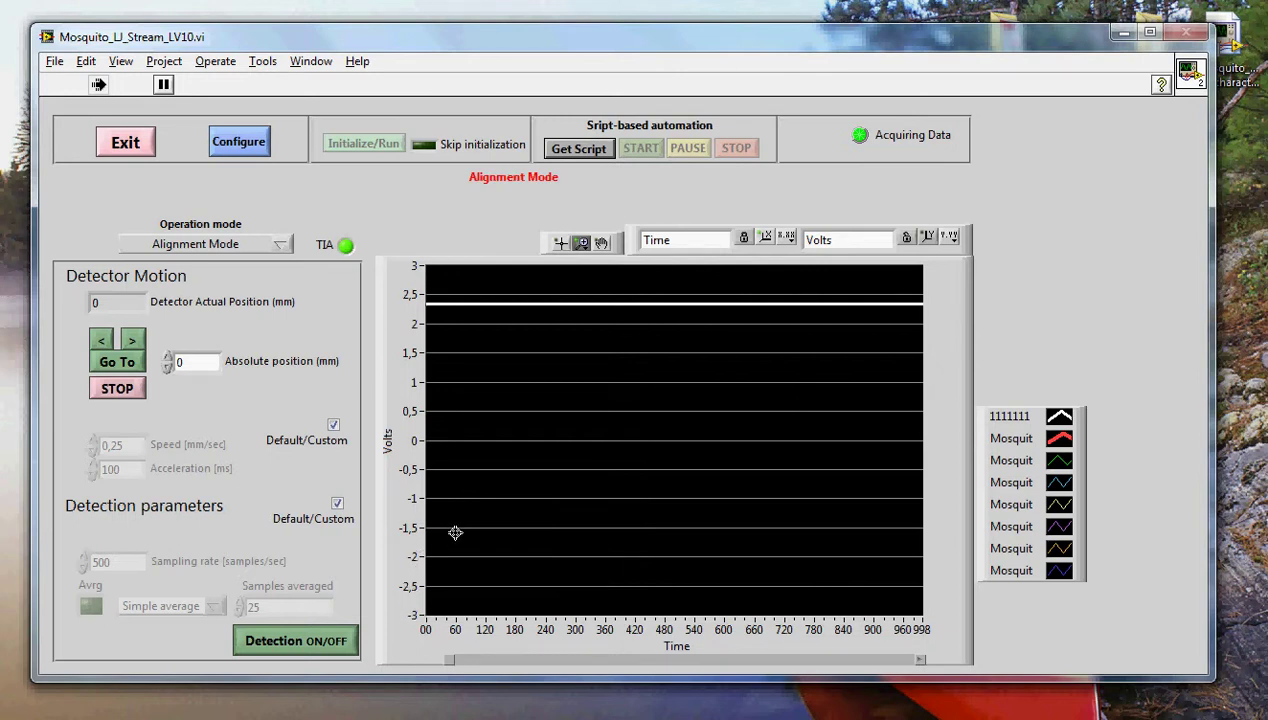
Cycle detection off and on, then switch the TIA amplifier off and back on
click(287, 643)
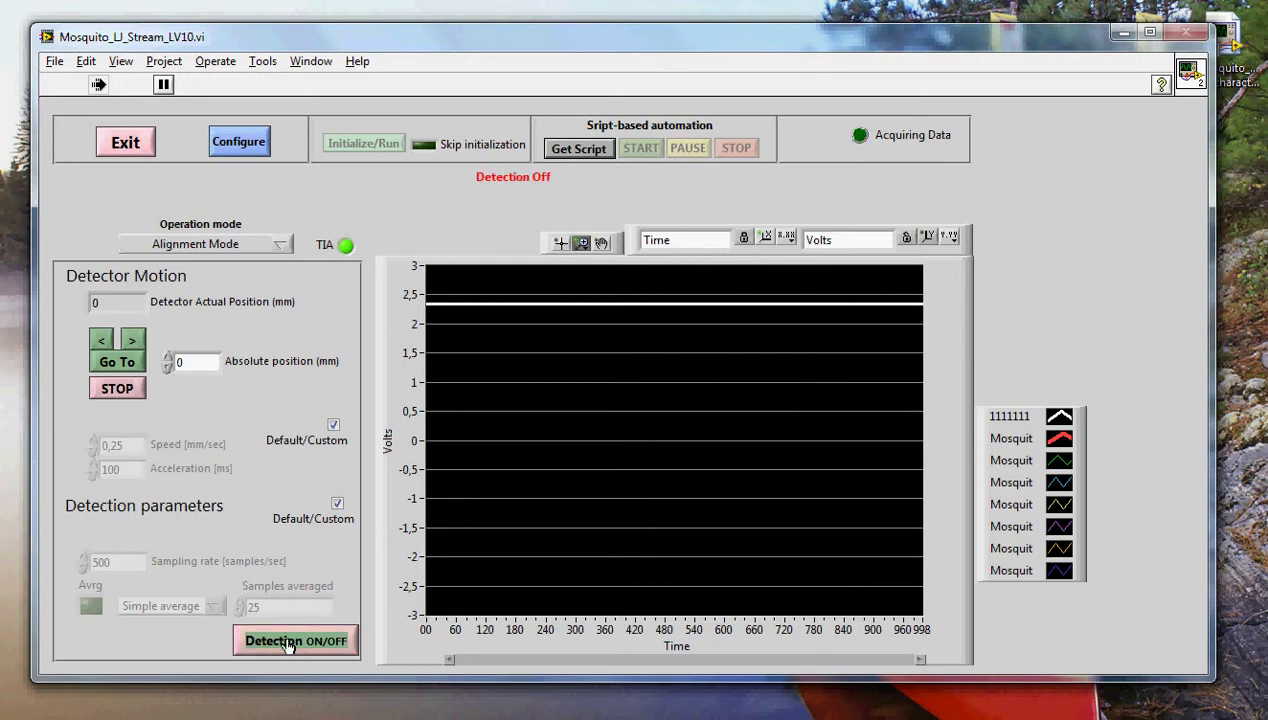
click(288, 643)
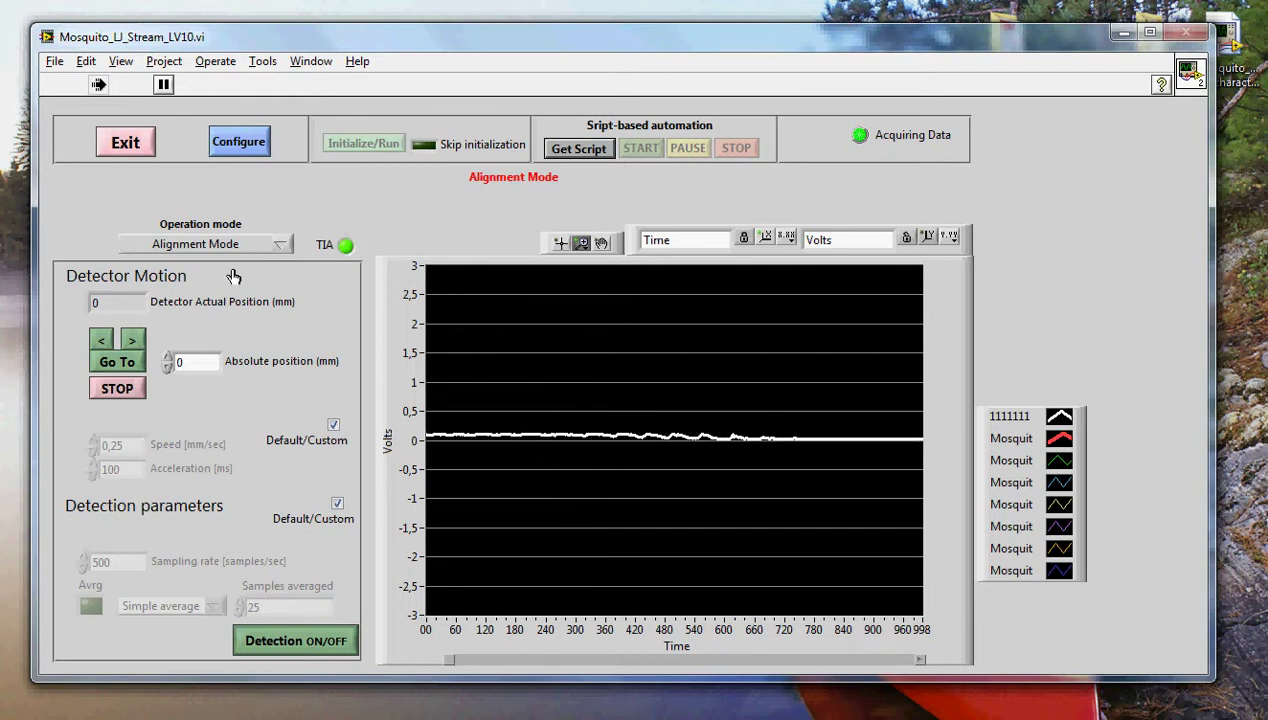
click(343, 248)
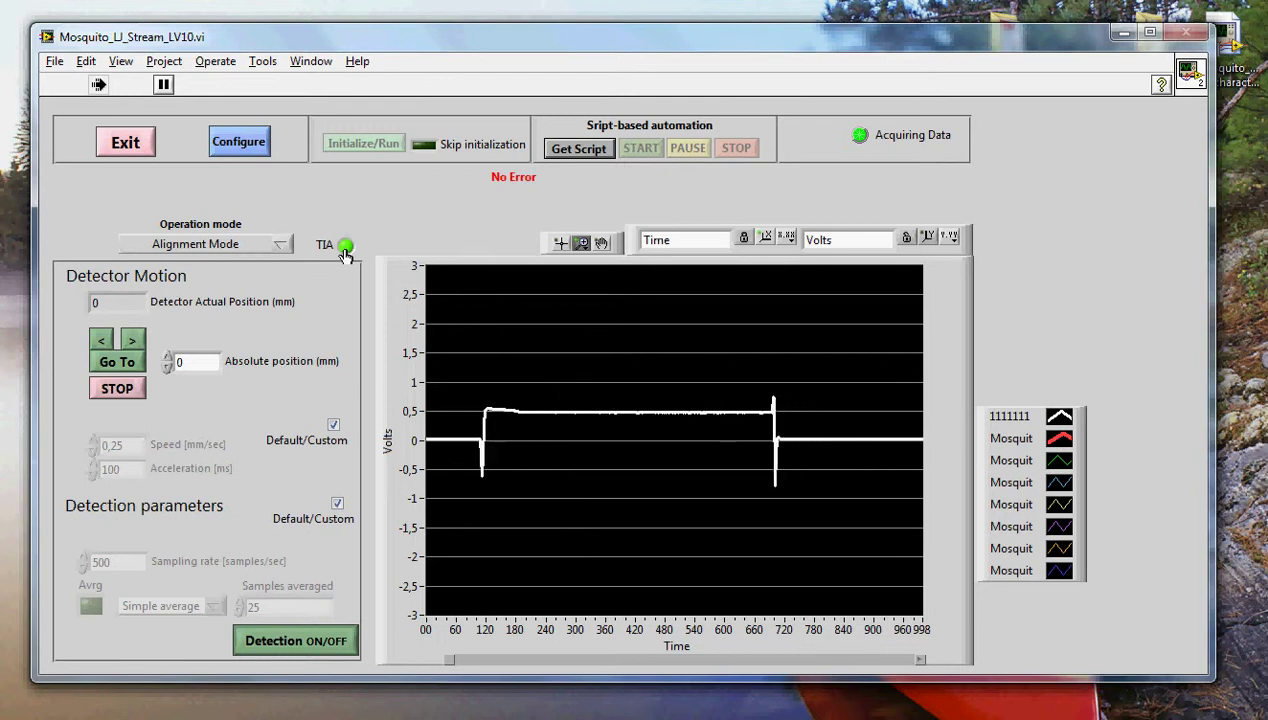
click(343, 248)
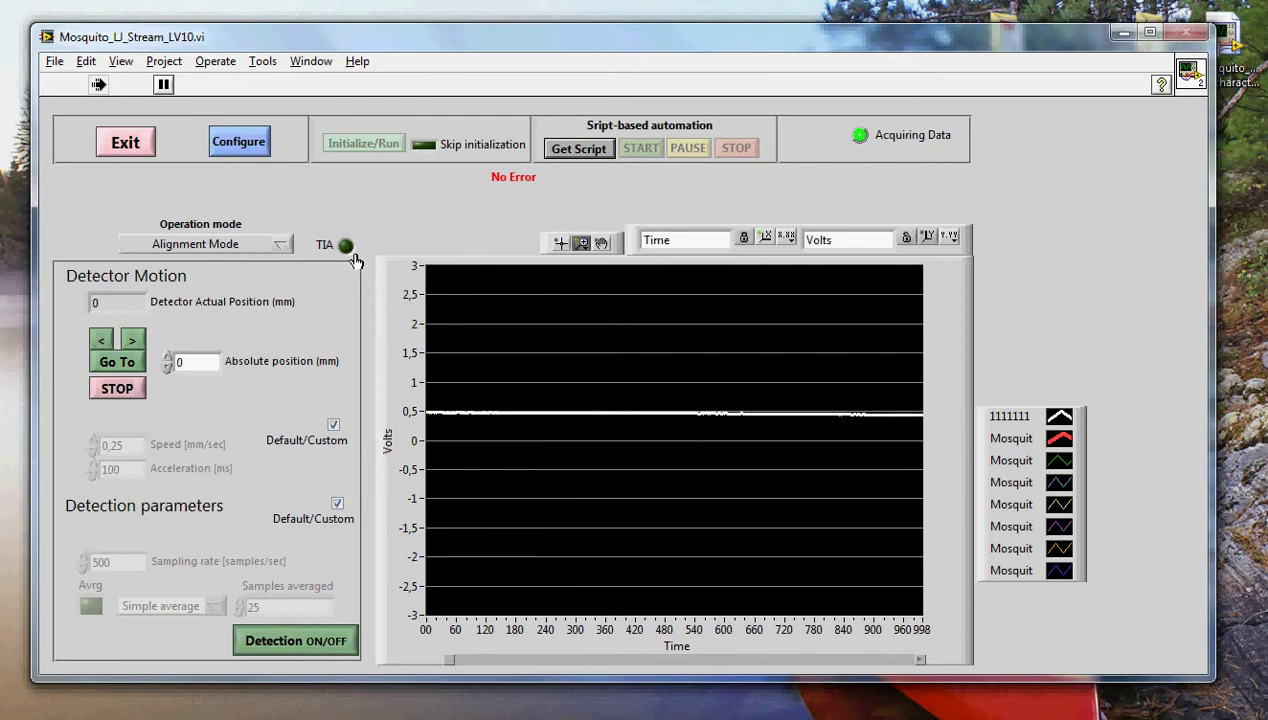
click(345, 246)
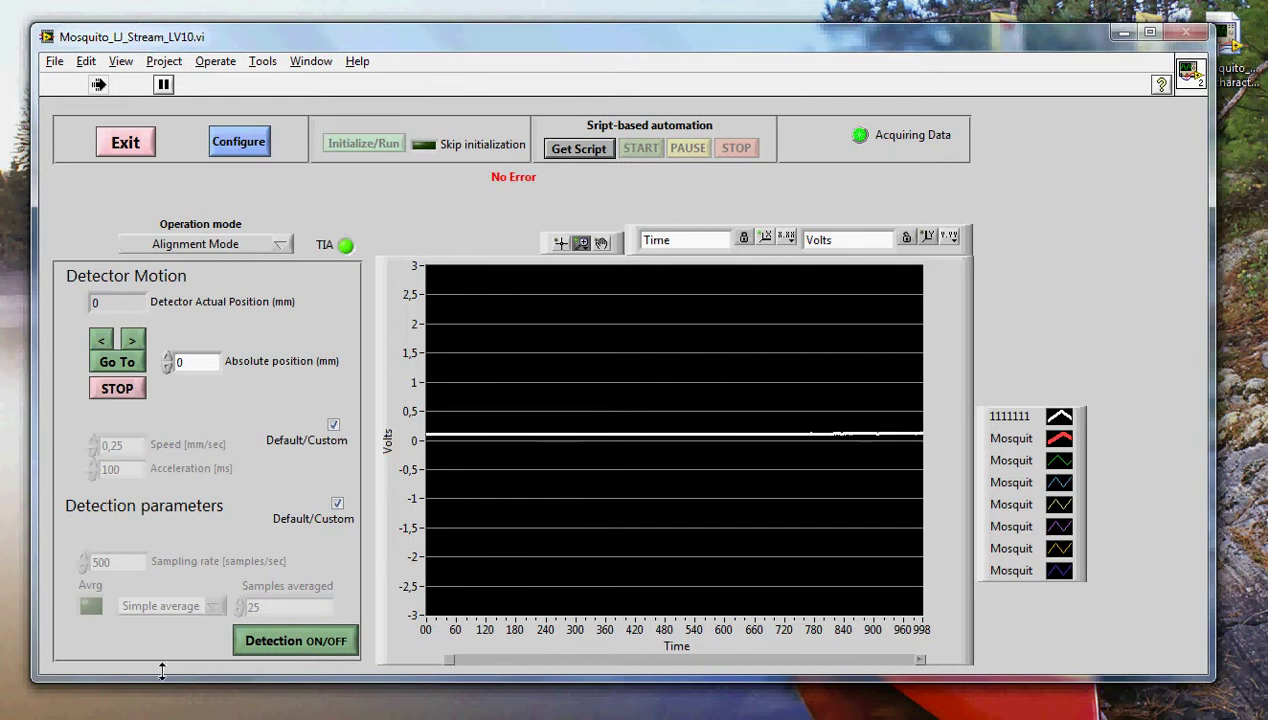
Unlock the detection parameters and enter a 1000 samples/sec sampling rate
click(337, 504)
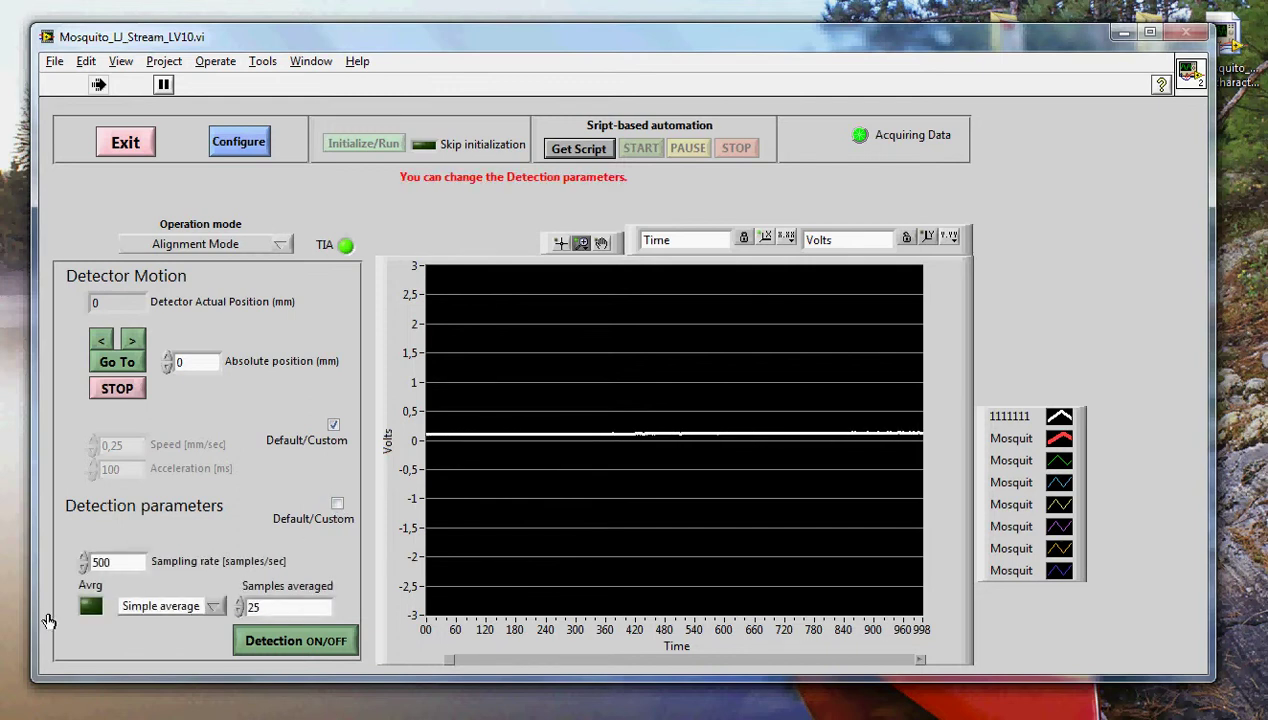
click(113, 562)
drag(113, 562, 88, 552)
text(1000)
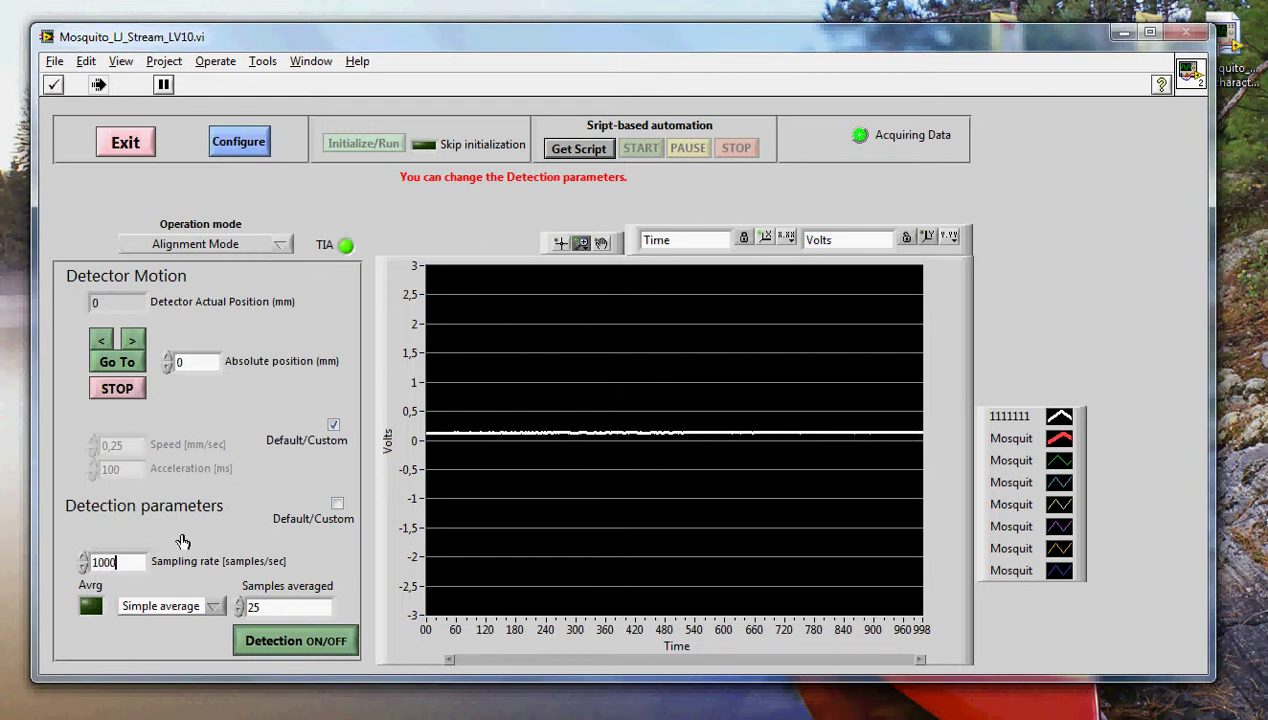
click(188, 536)
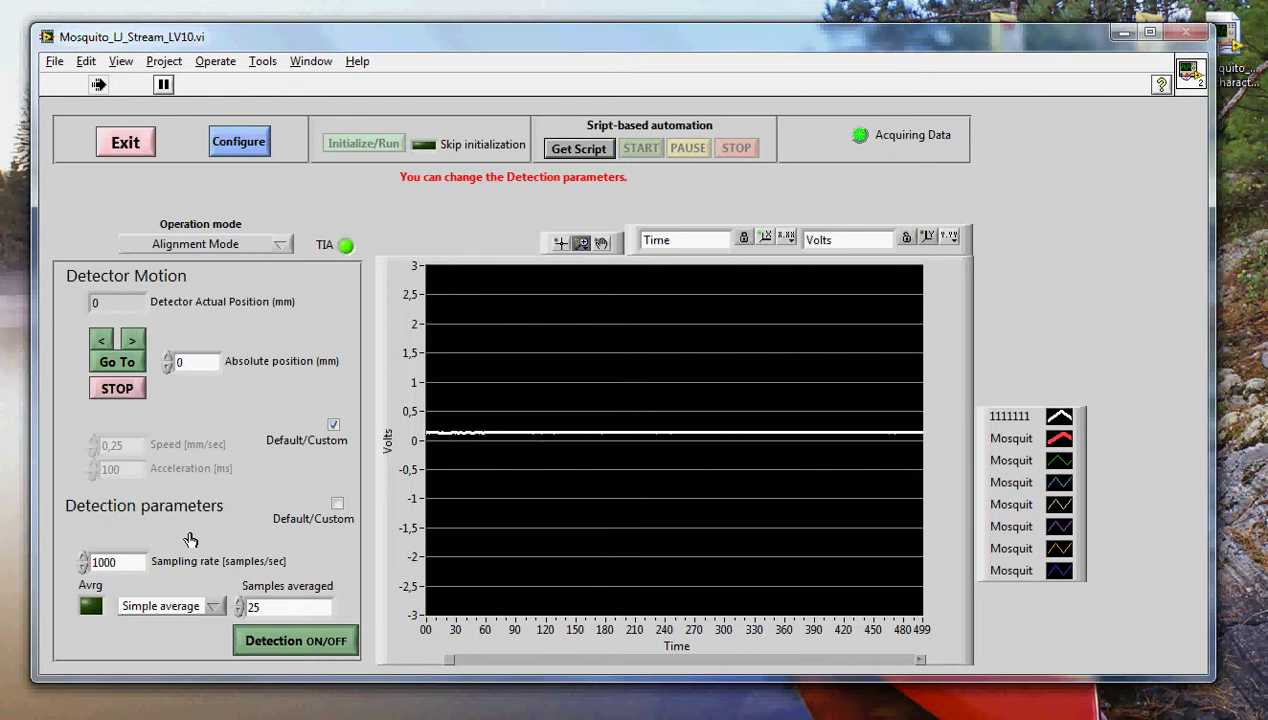
mouse_move(118, 562)
mouse_down()
mouse_move(93, 562)
mouse_move(106, 562)
mouse_up()
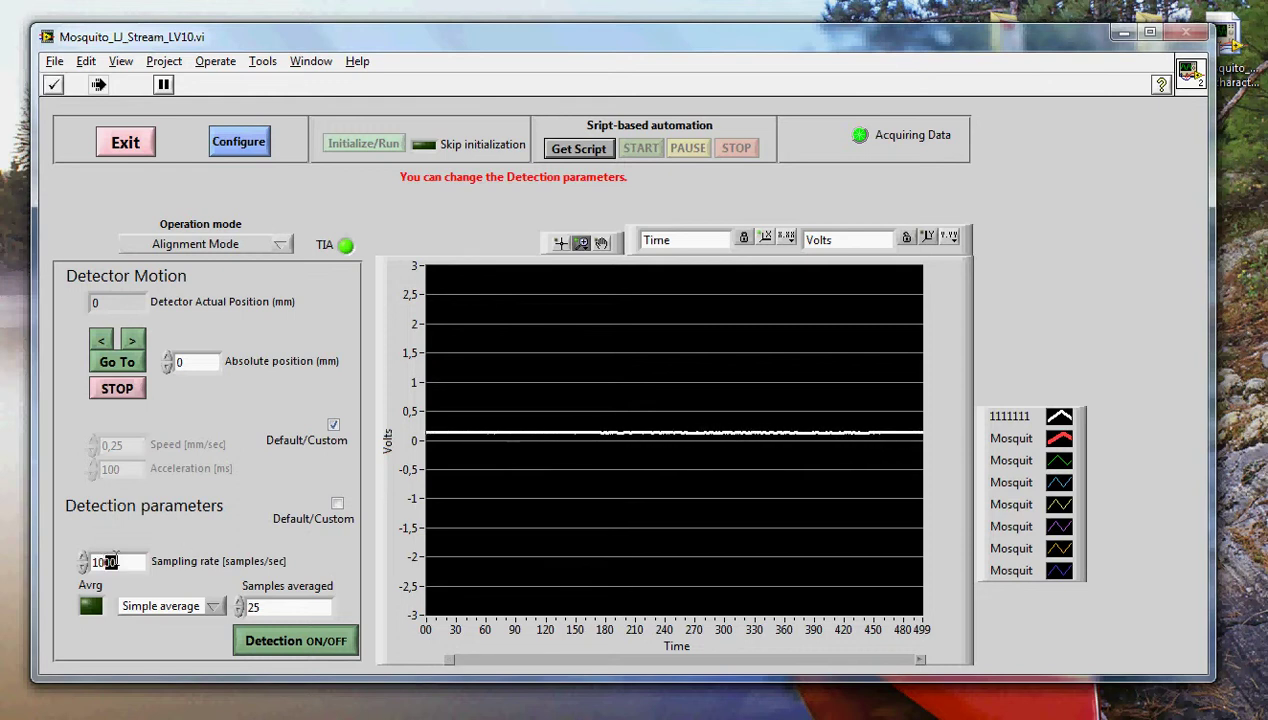
key(Return)
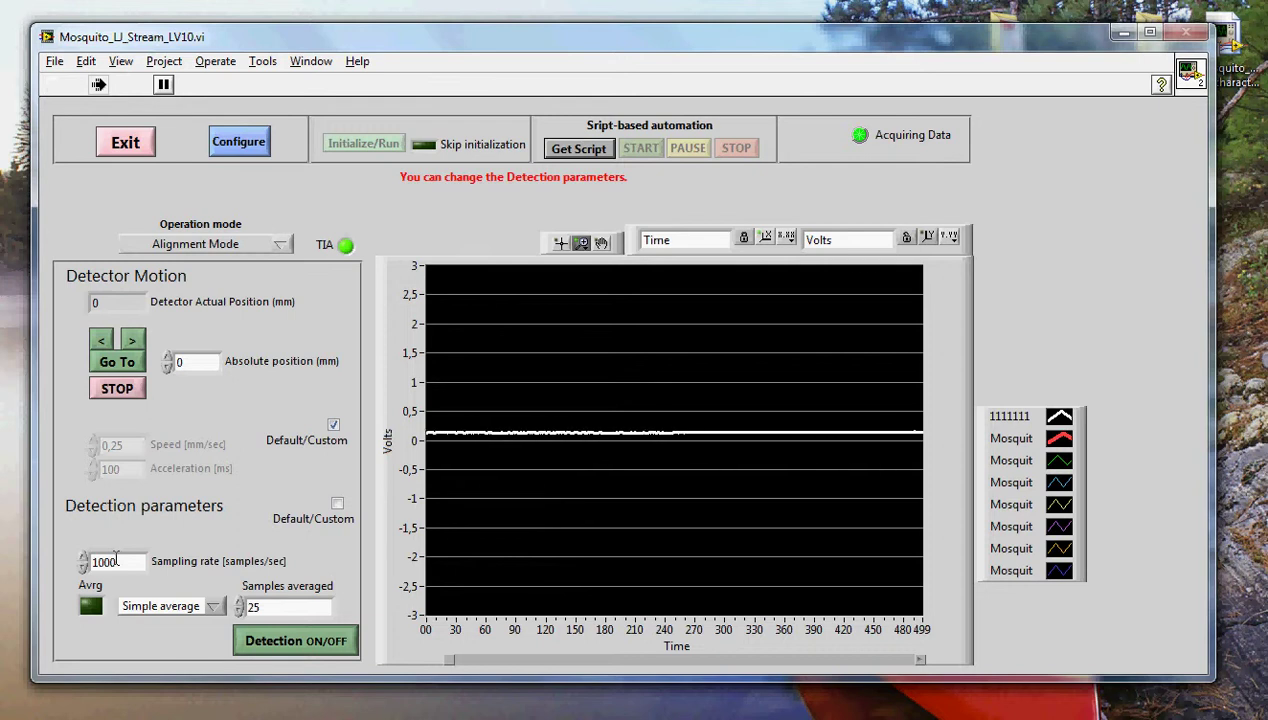
Re-edit the sampling rate field, restoring it from 10 to 1000 samples/sec
click(116, 561)
key(BackSpace)
key(BackSpace)
key(Return)
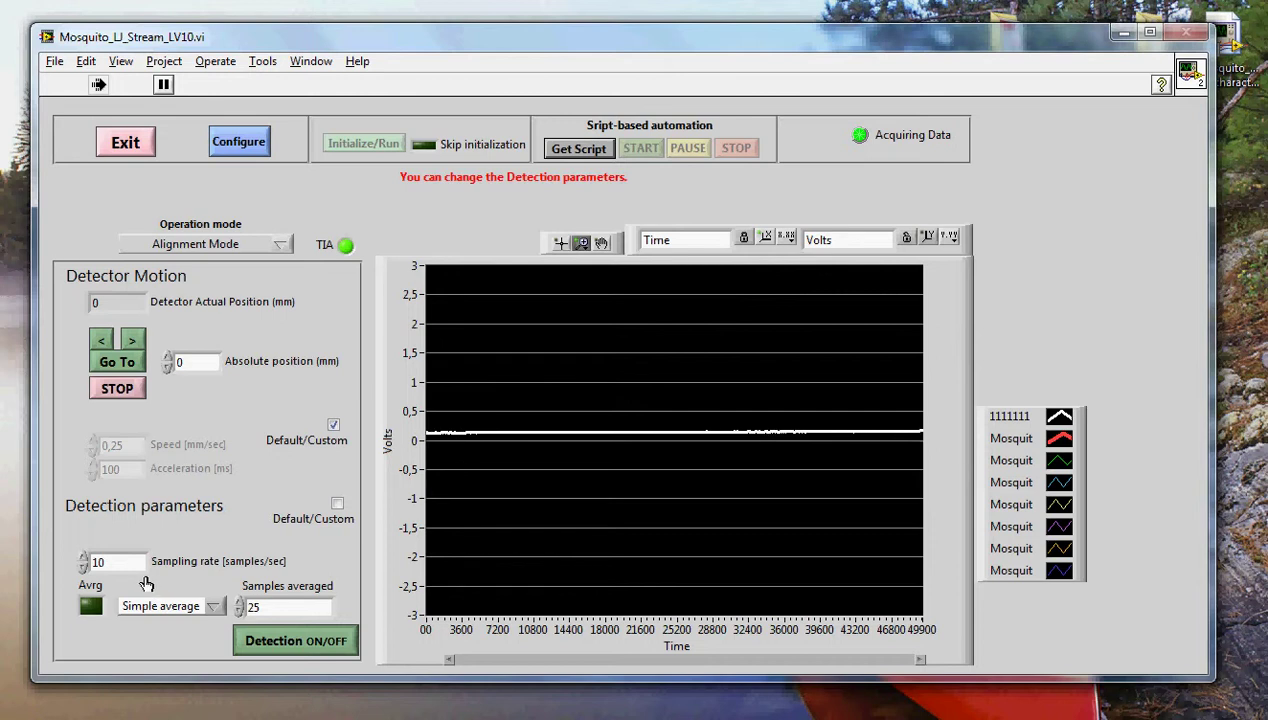
click(143, 563)
text(00)
key(Return)
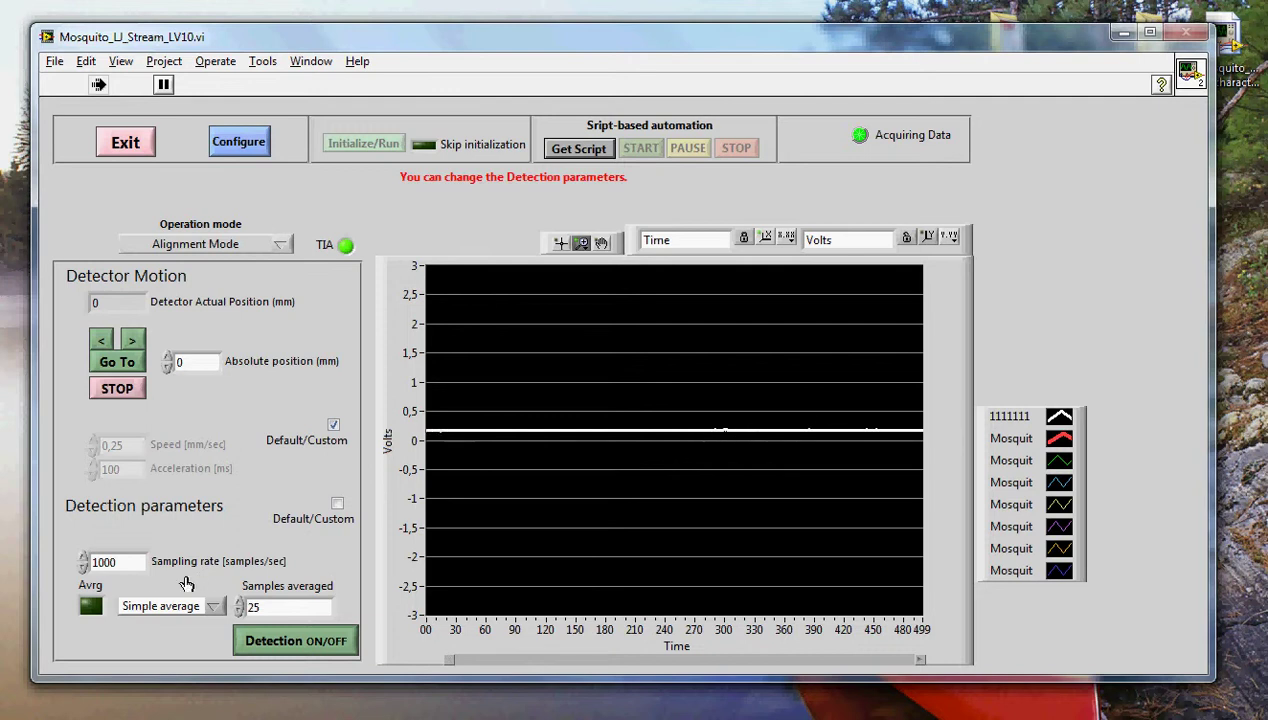
Turn on averaging and set samples averaged from 25 to 5
click(91, 610)
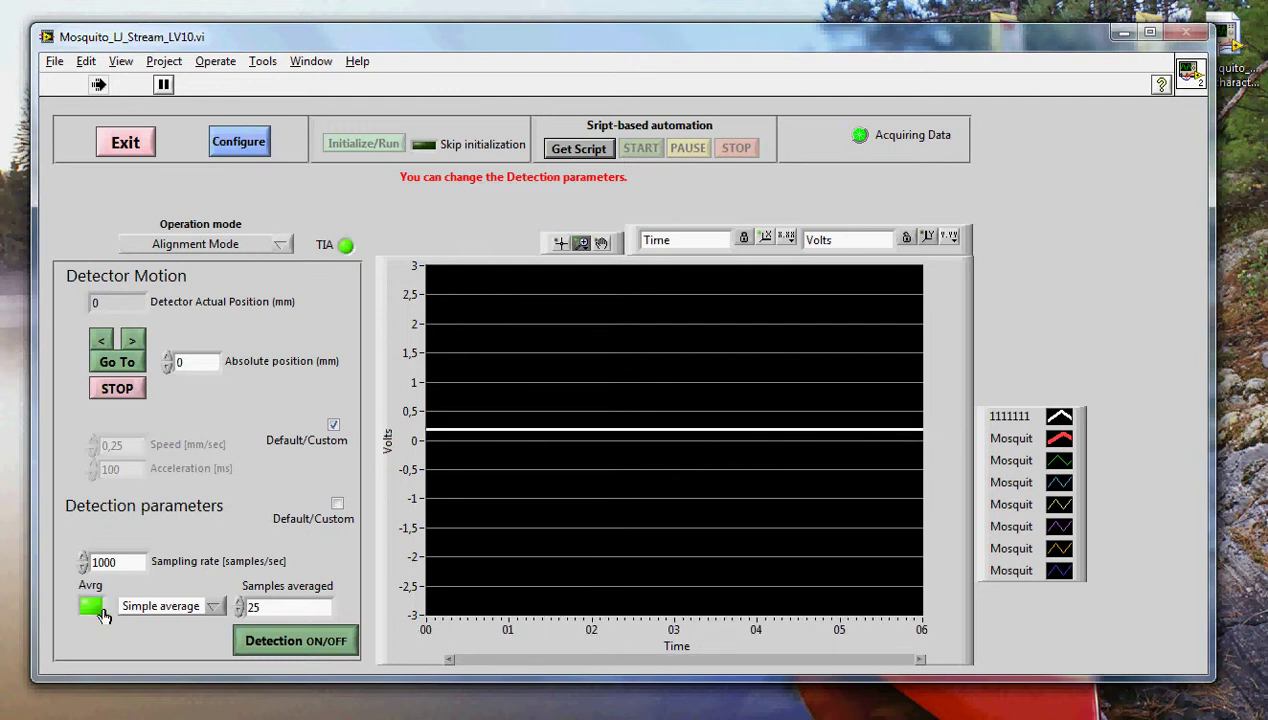
drag(268, 606, 244, 606)
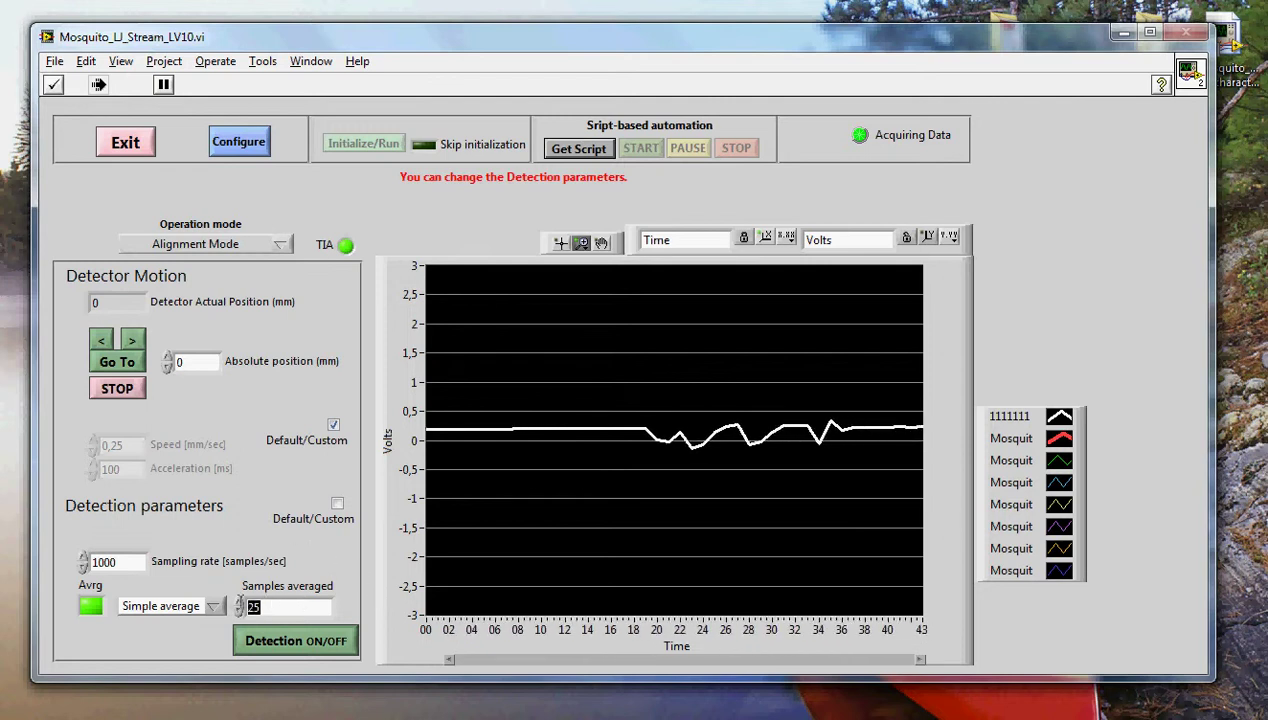
key(BackSpace)
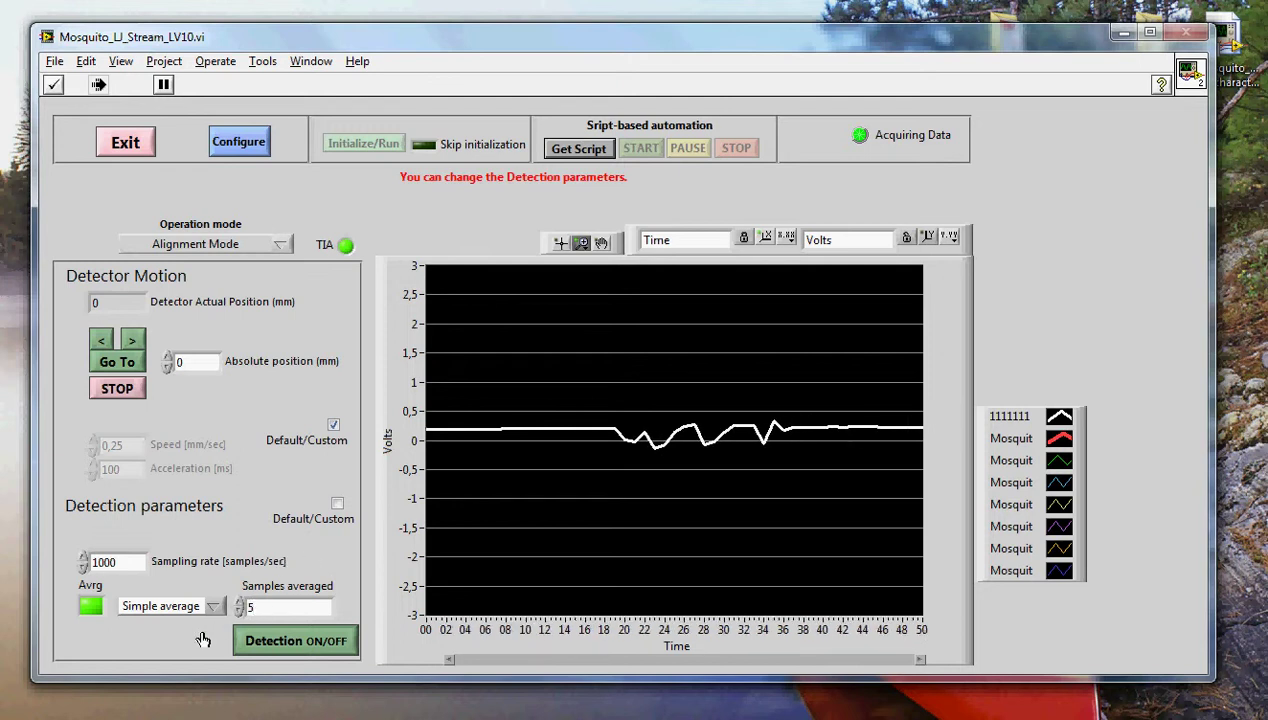
click(203, 640)
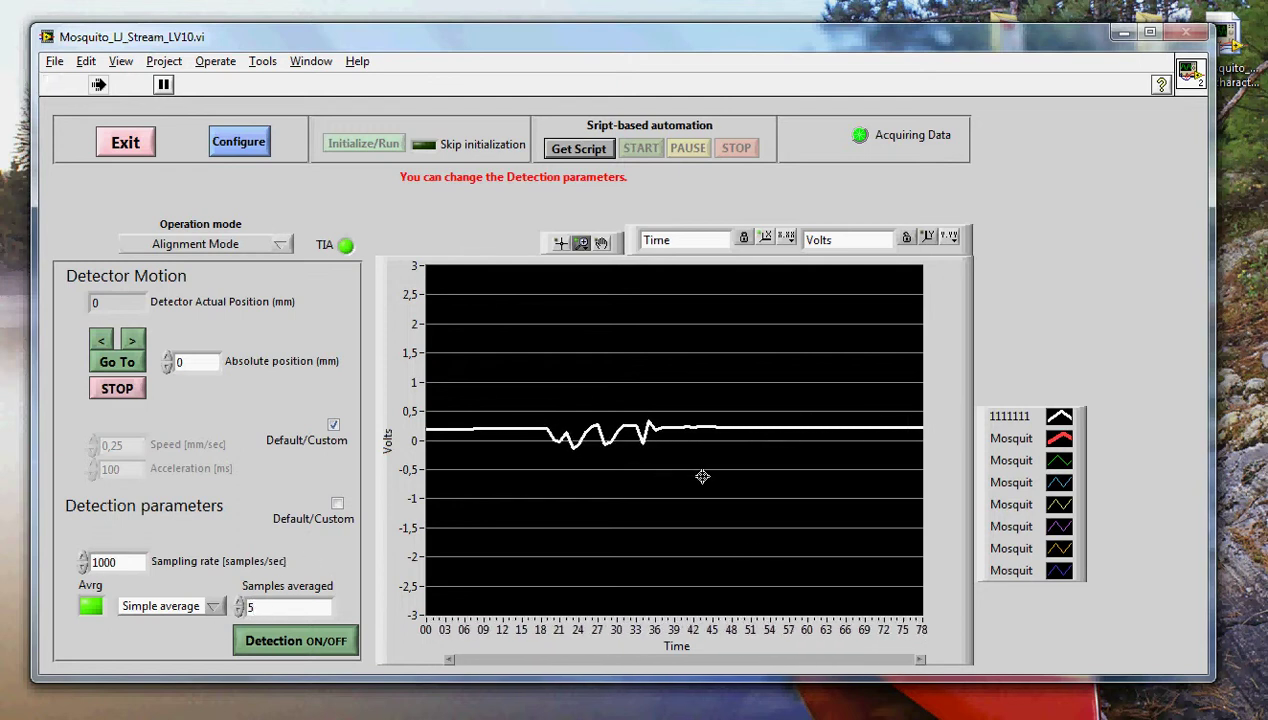
double_click(290, 606)
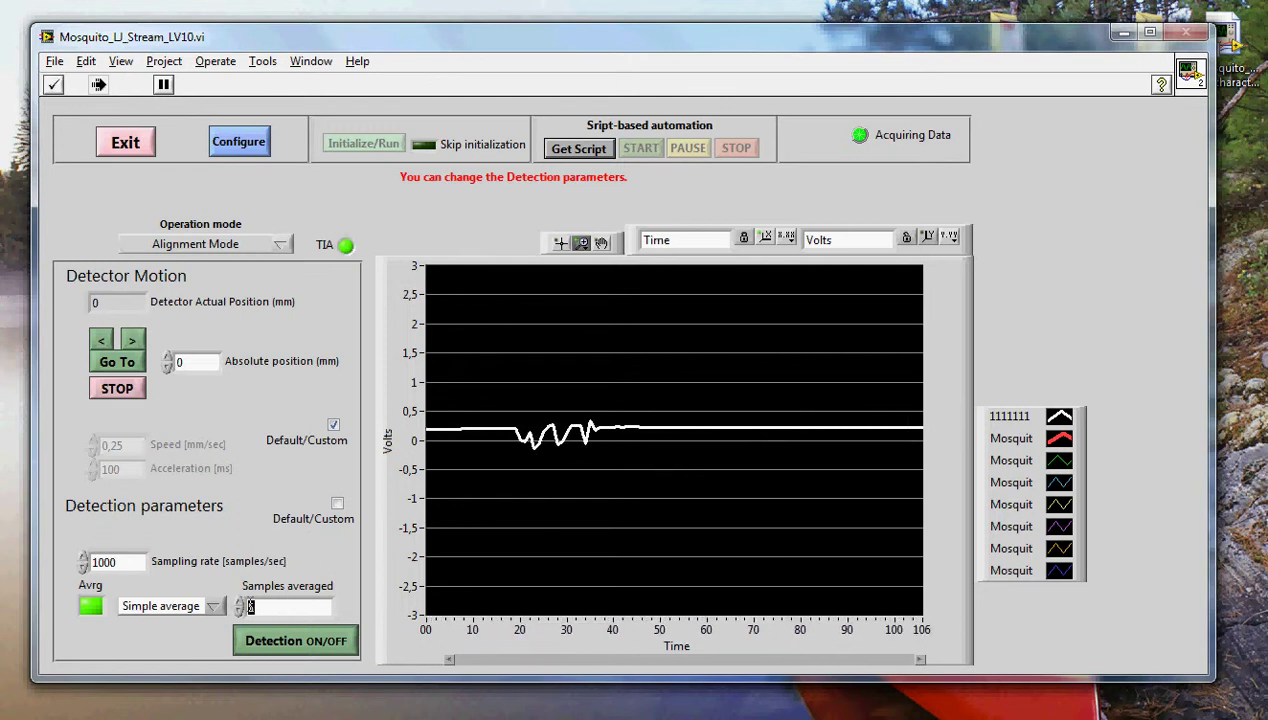
click(204, 639)
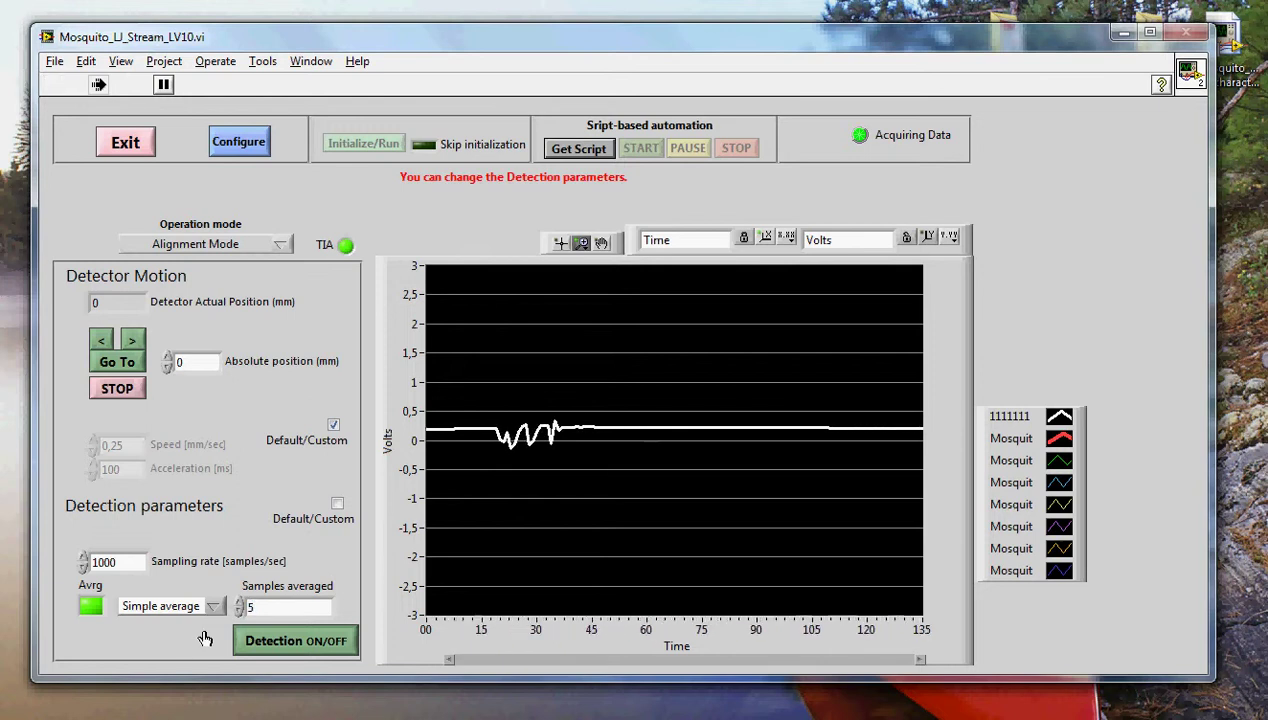
Try Moving average, return to Simple average, turn averaging off and lock detection parameters
click(201, 604)
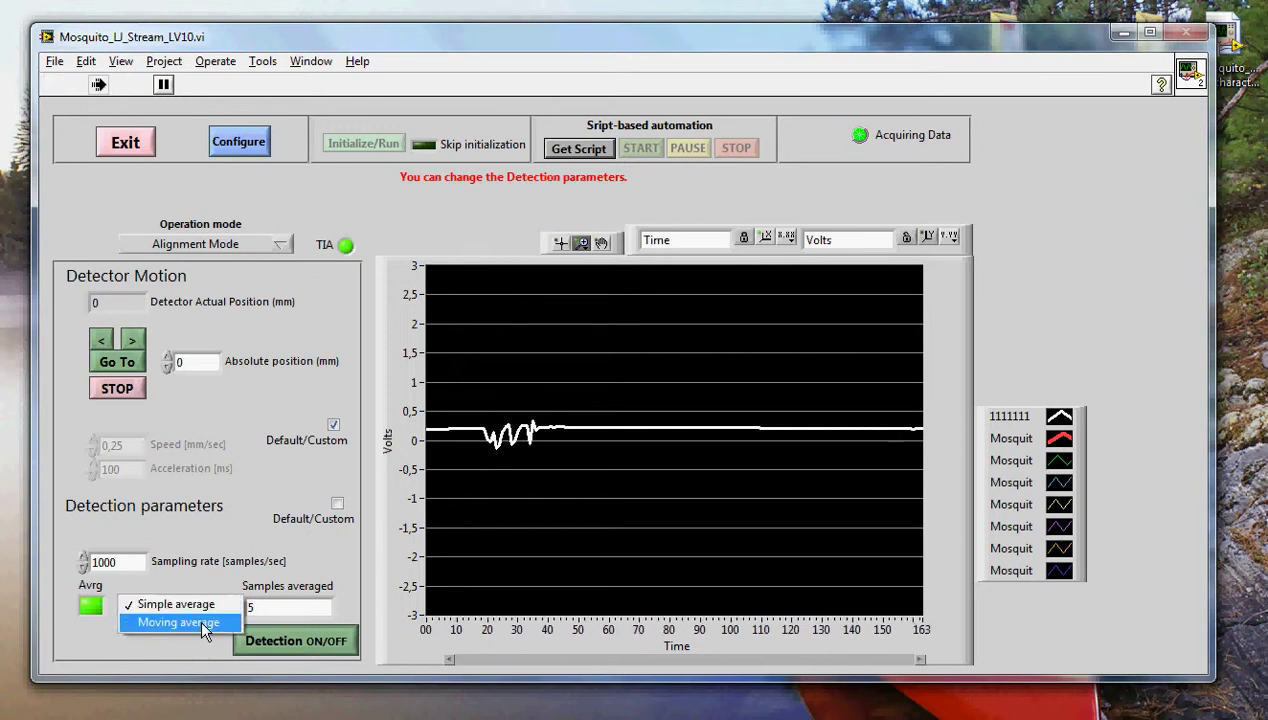
click(180, 622)
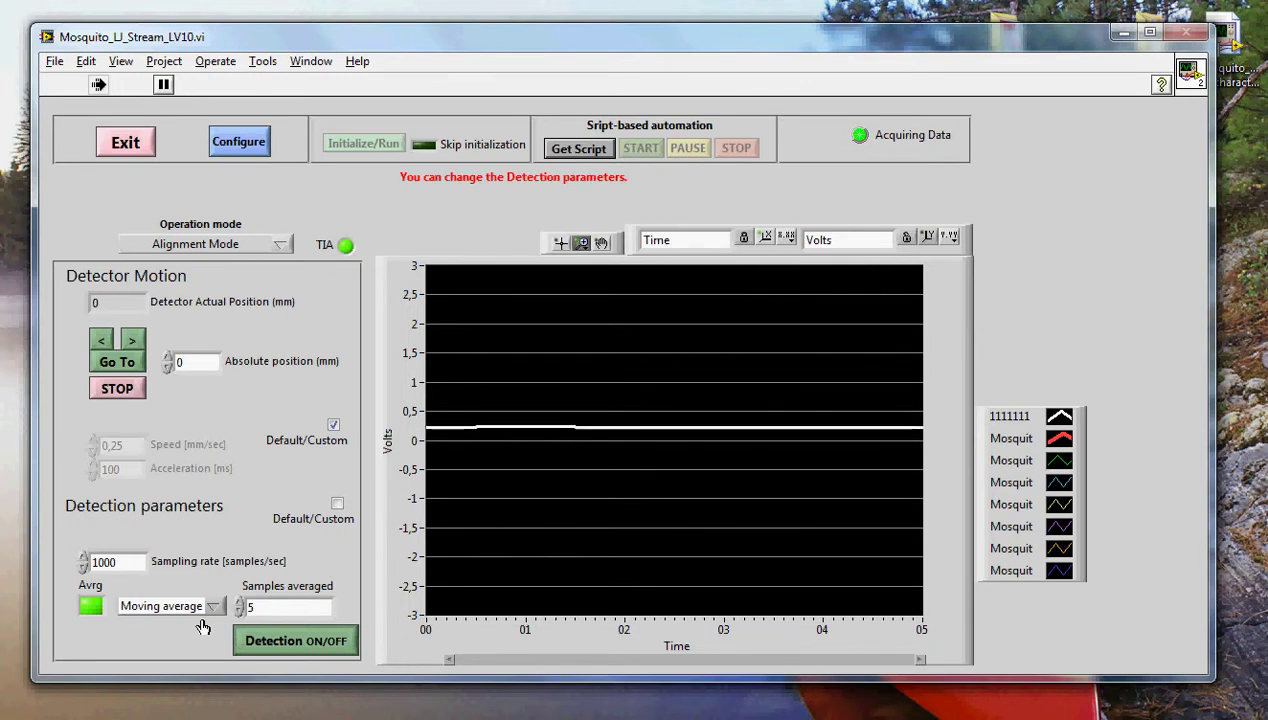
click(206, 604)
click(213, 589)
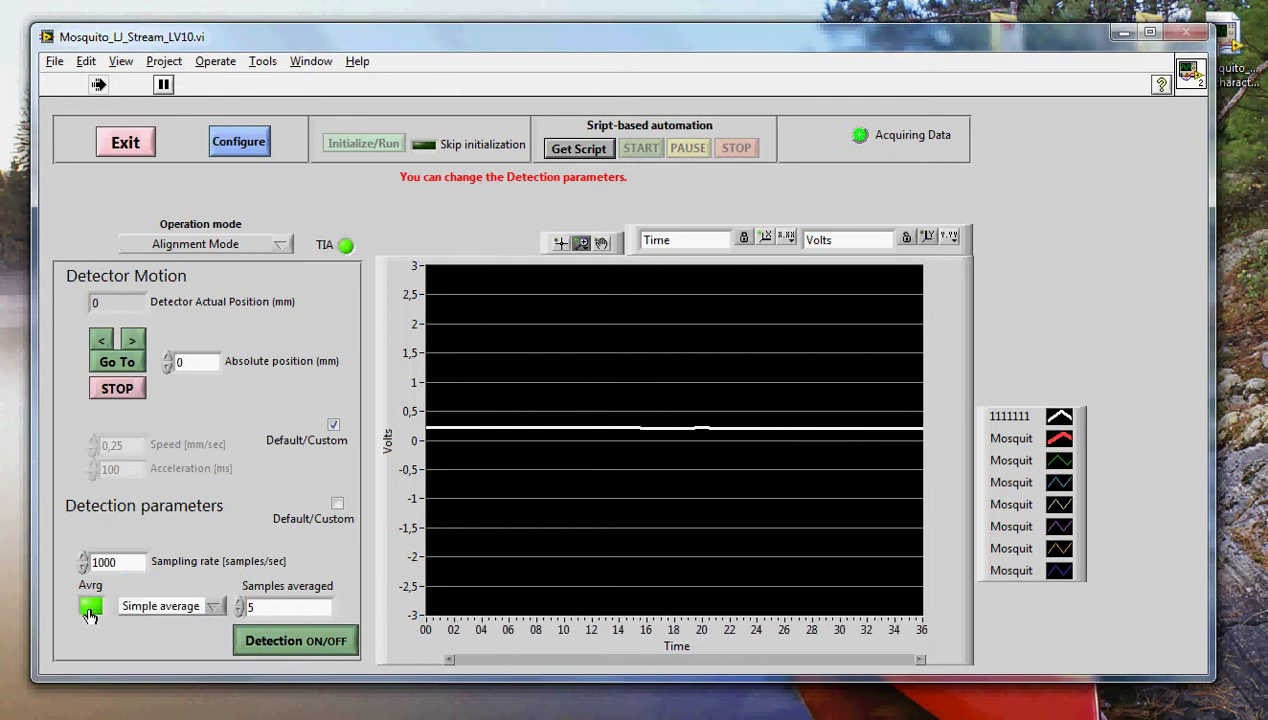
click(90, 605)
click(336, 504)
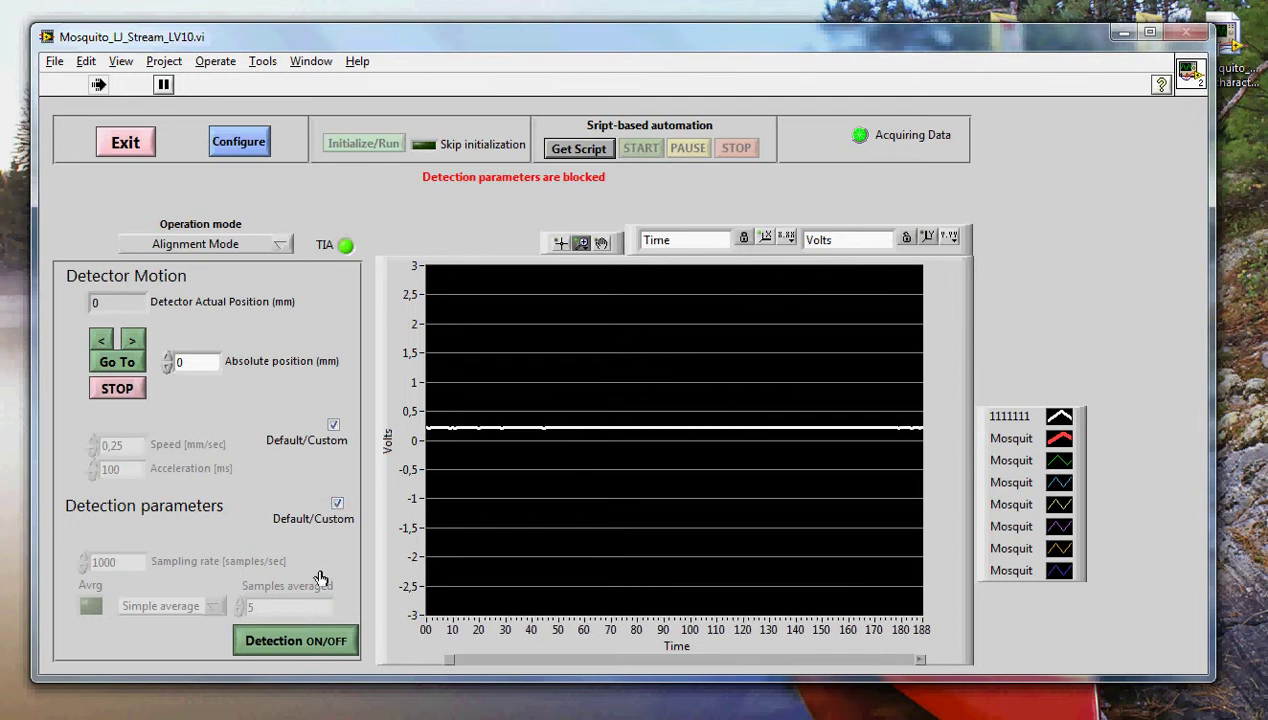
Choose Displacement Calibration from the Operation mode list
click(193, 245)
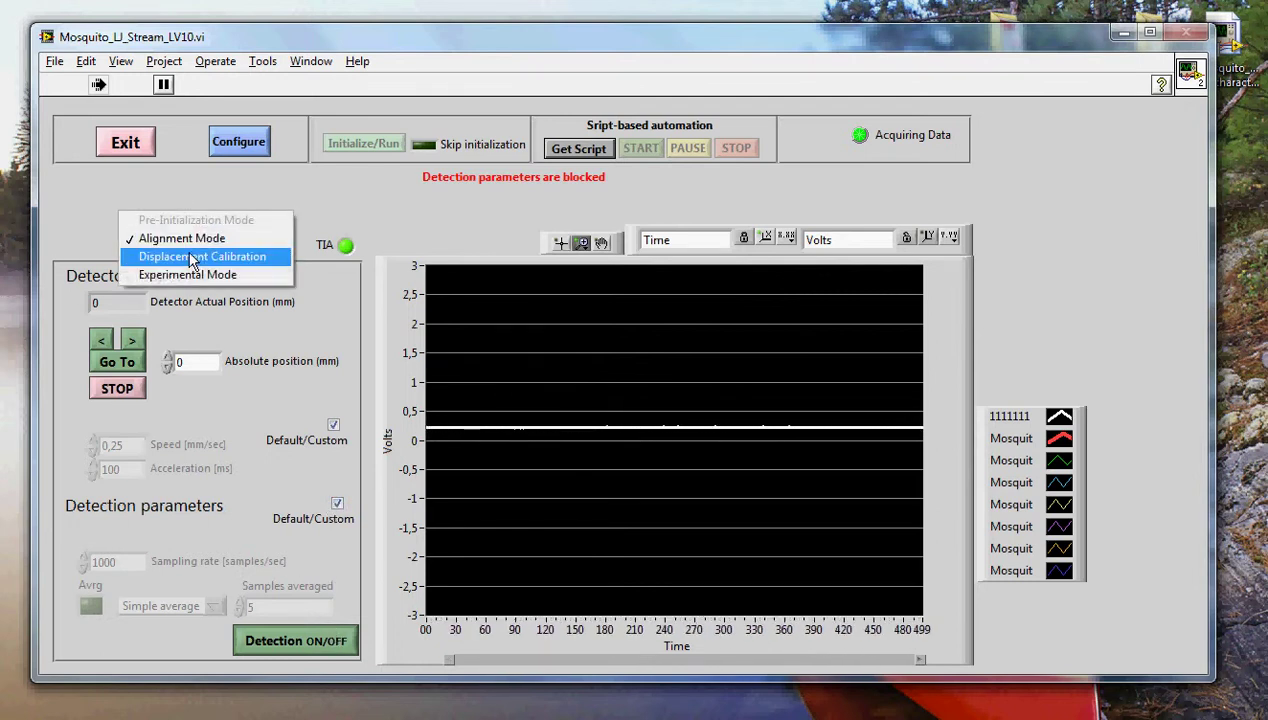
click(190, 257)
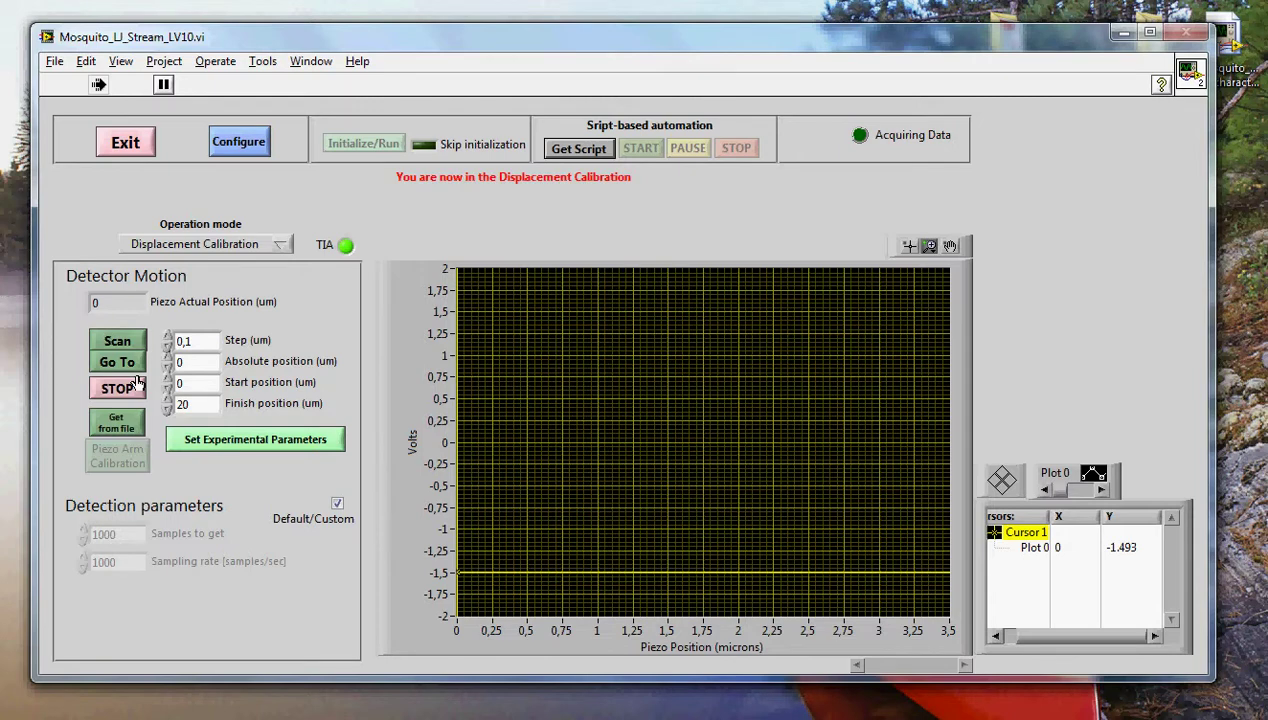
Set the scan start position to 1 µm and finish position to 11 µm
click(203, 382)
double_click(178, 383)
text(1)
double_click(182, 404)
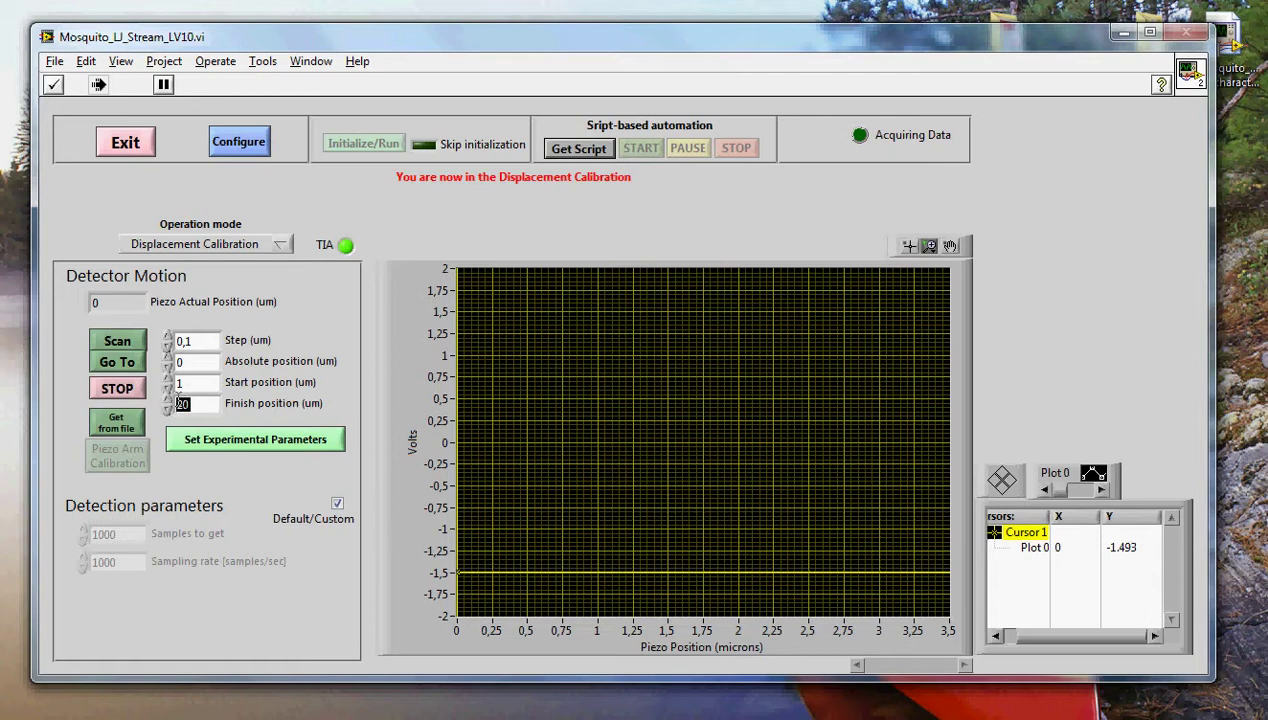
text(11)
click(342, 420)
Review the step and absolute position values and confirm the 11 µm finish position
click(206, 341)
drag(206, 341, 179, 342)
drag(200, 362, 172, 363)
double_click(186, 402)
key(Return)
click(131, 425)
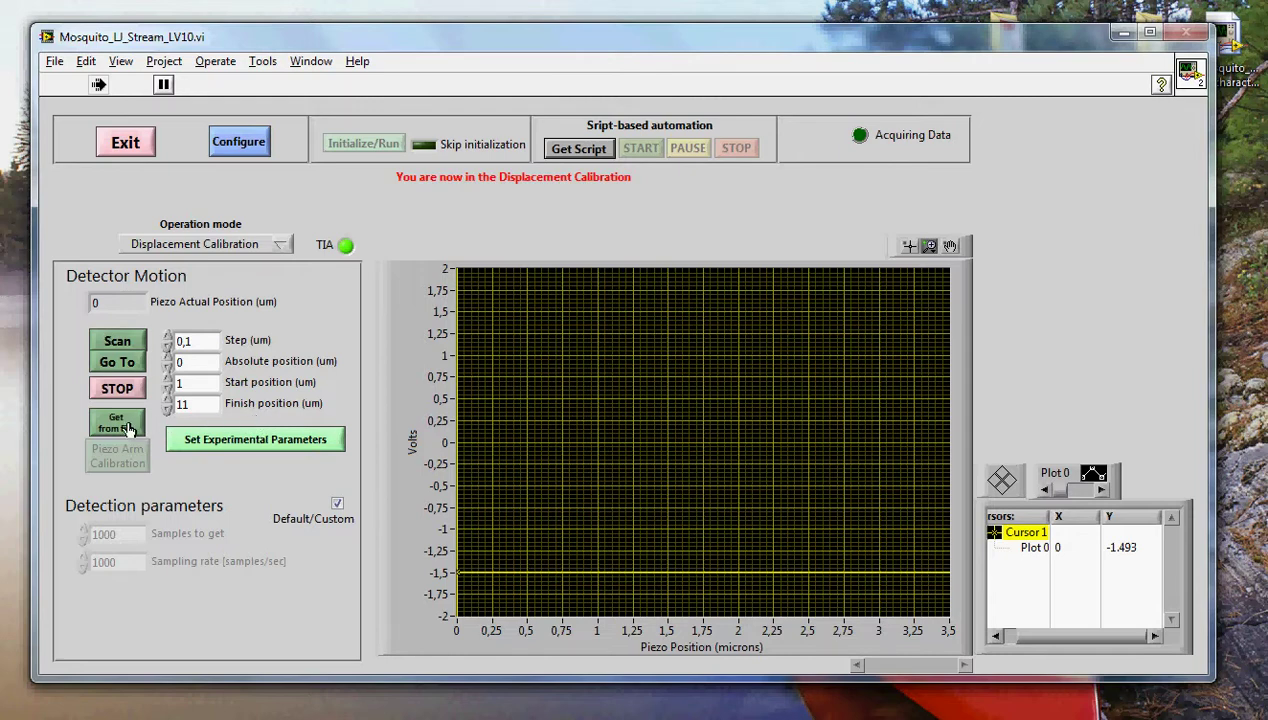
Accept the experimental parameters unchanged, then set custom detection parameters of 1000 samples at 1000 samples/sec
click(258, 437)
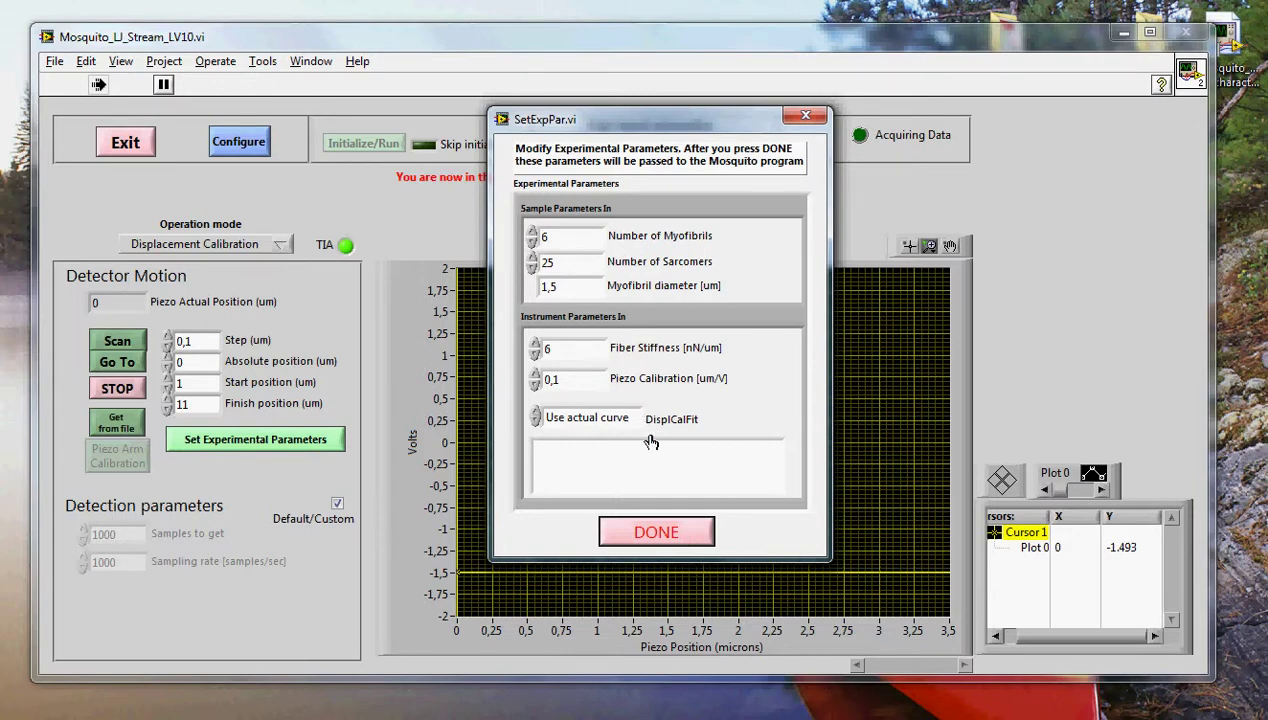
click(697, 533)
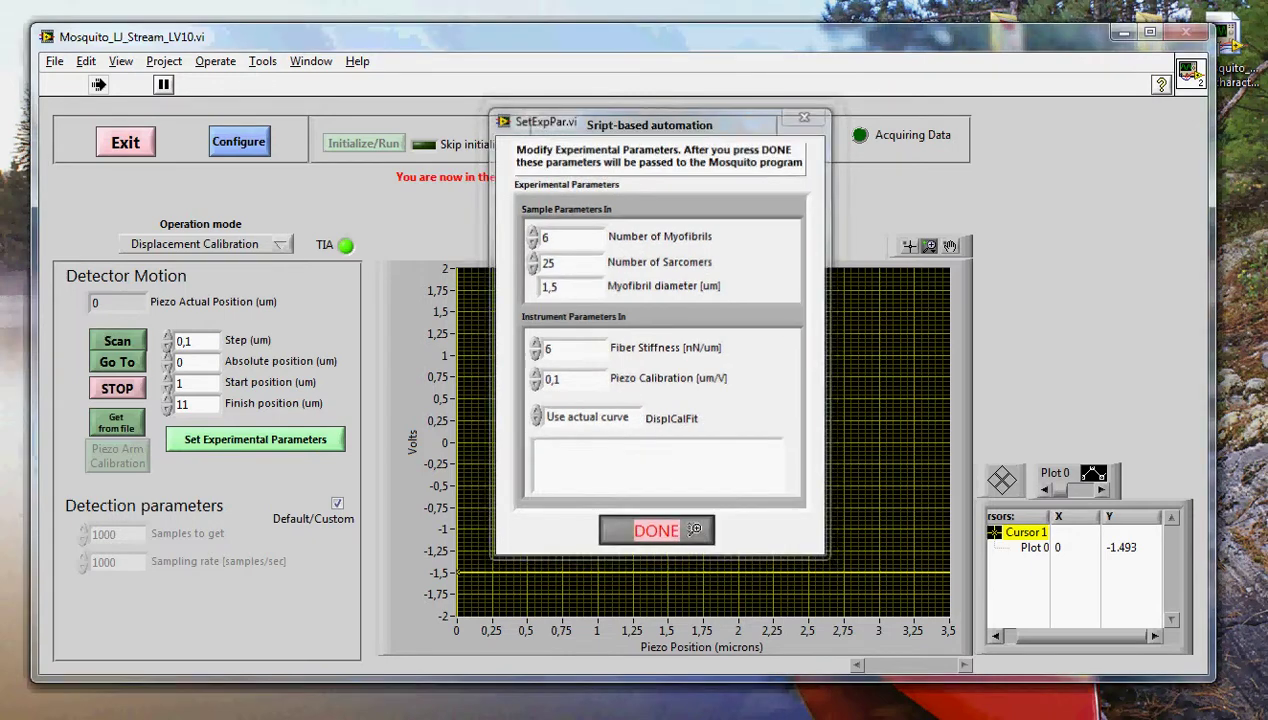
click(336, 506)
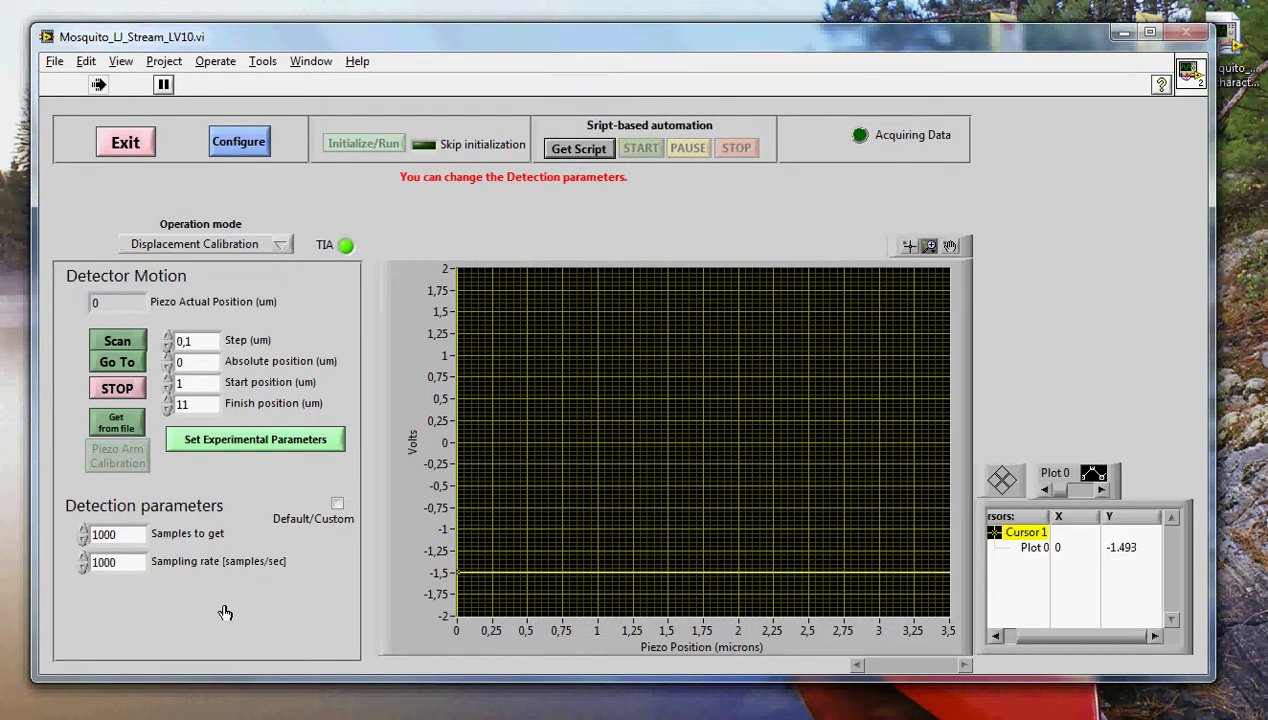
double_click(118, 534)
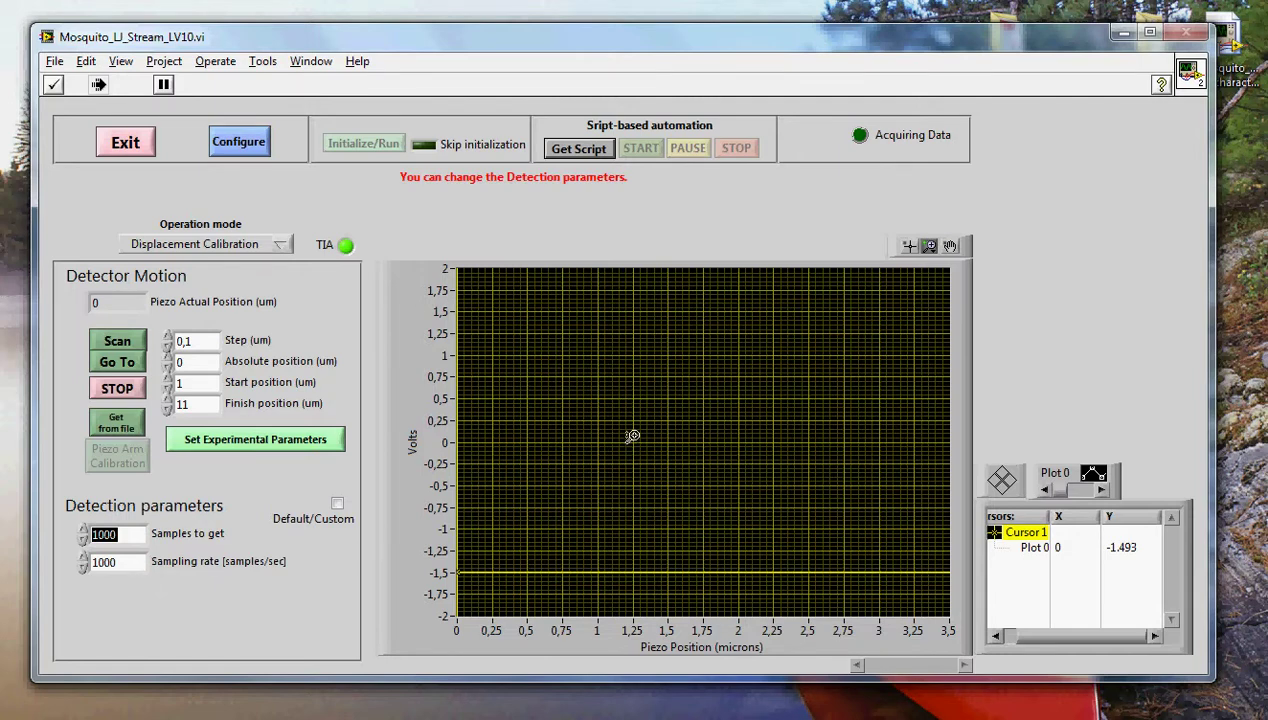
key(Tab)
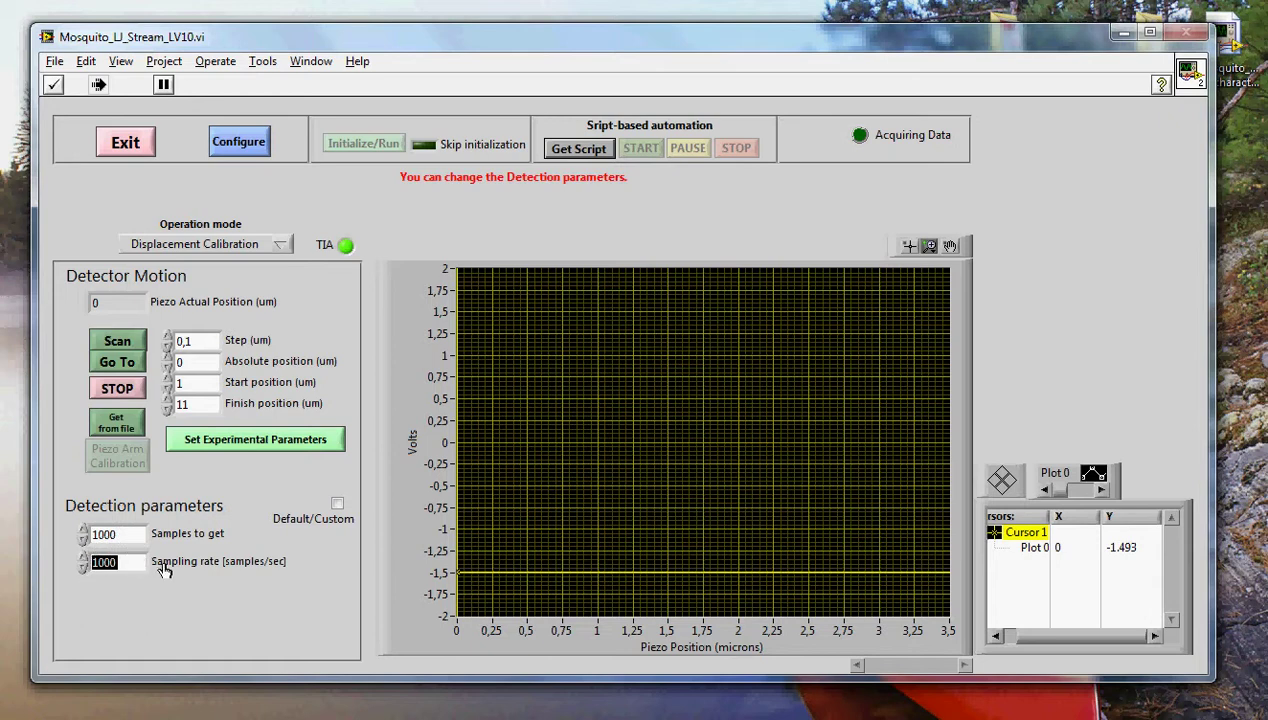
key(Return)
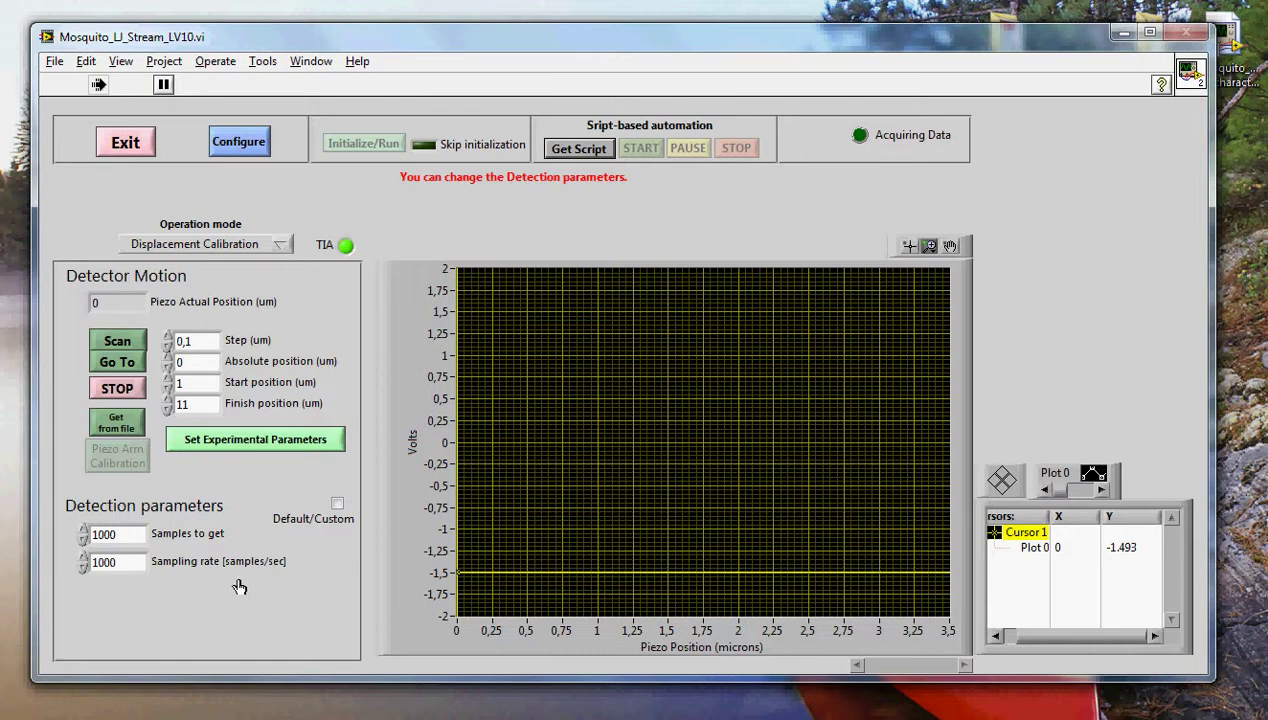
Lock the detection parameters at their defaults and switch the operation mode to Experimental Mode
click(337, 504)
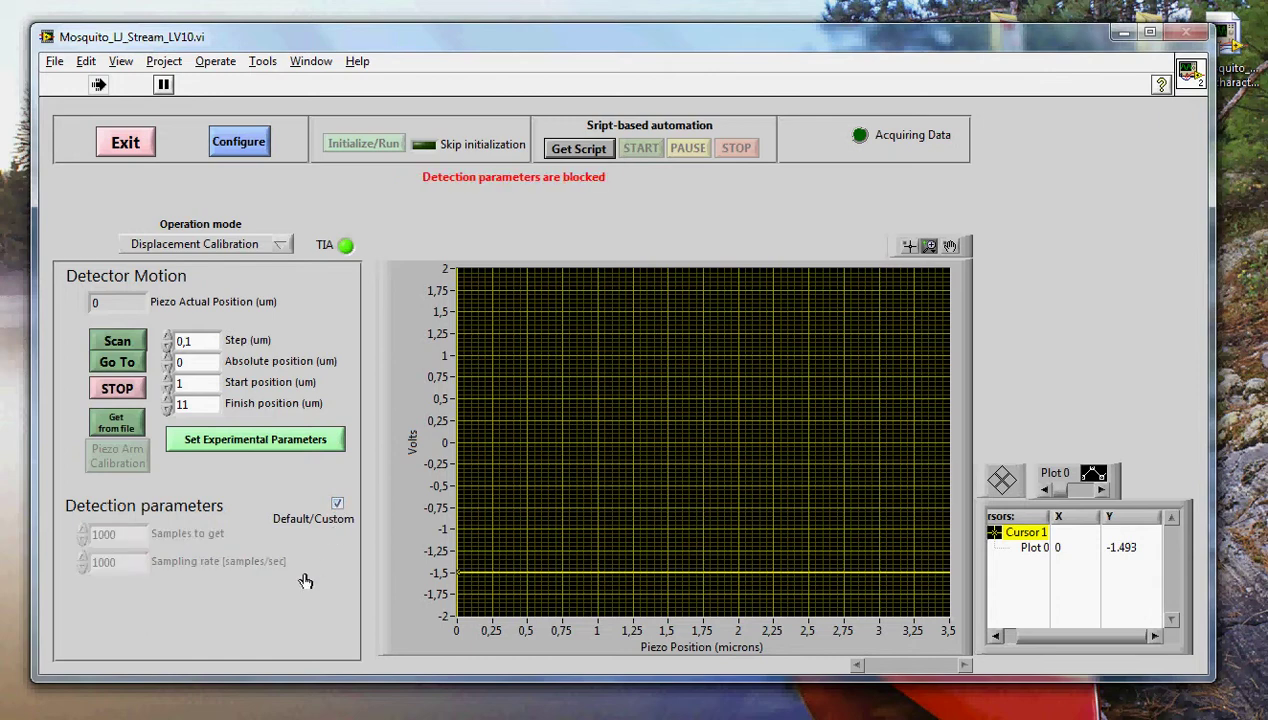
click(250, 246)
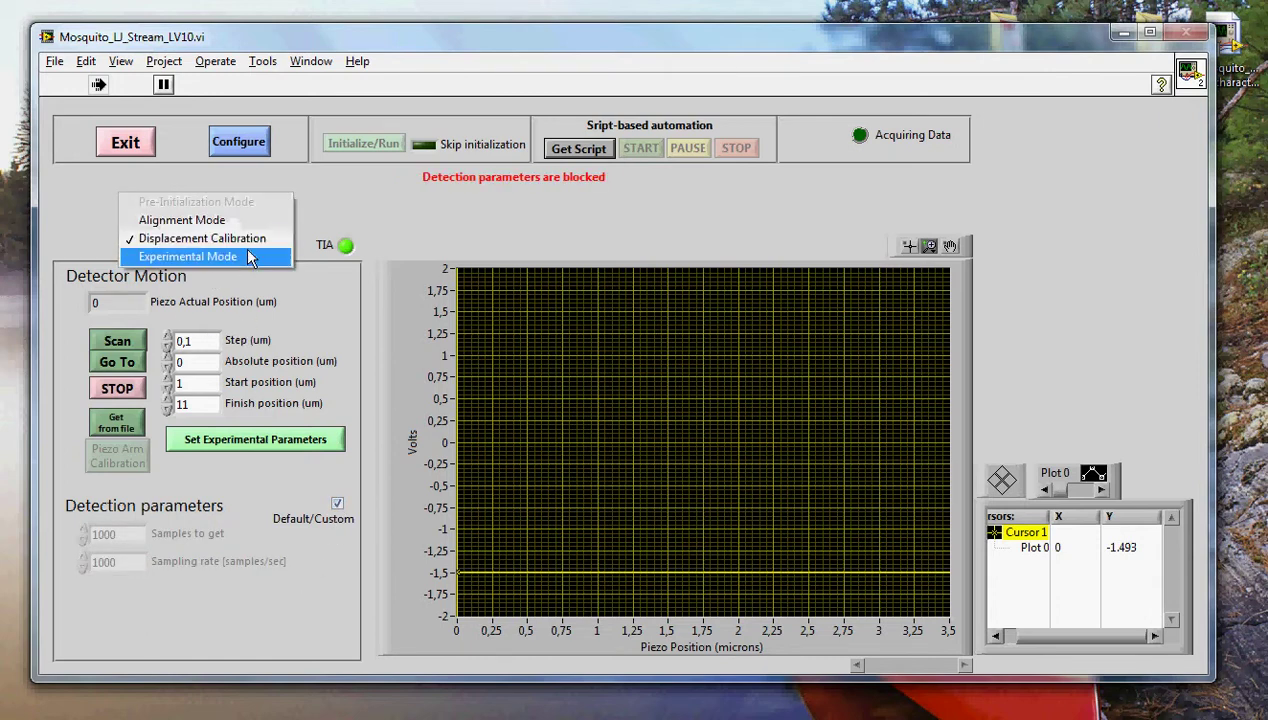
click(218, 260)
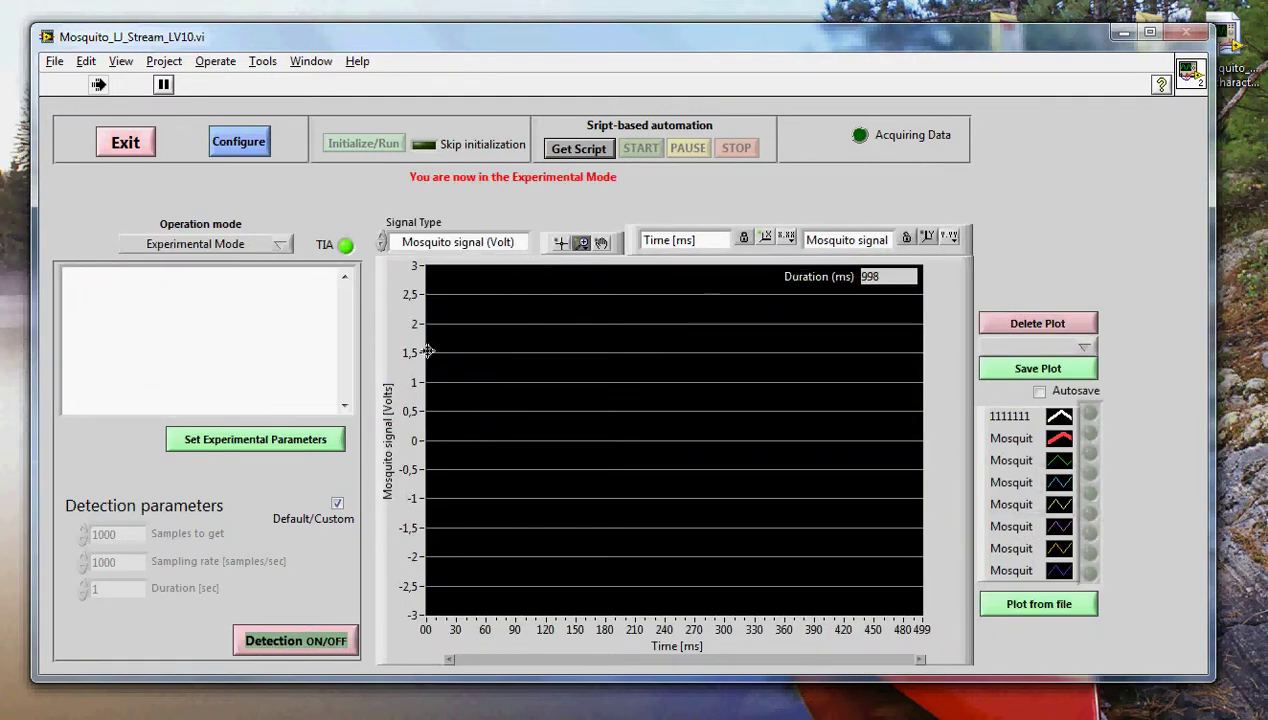
Write 'info about the experiment' plus a few short filler lines in the notes box
click(195, 342)
text(info about the experiment)
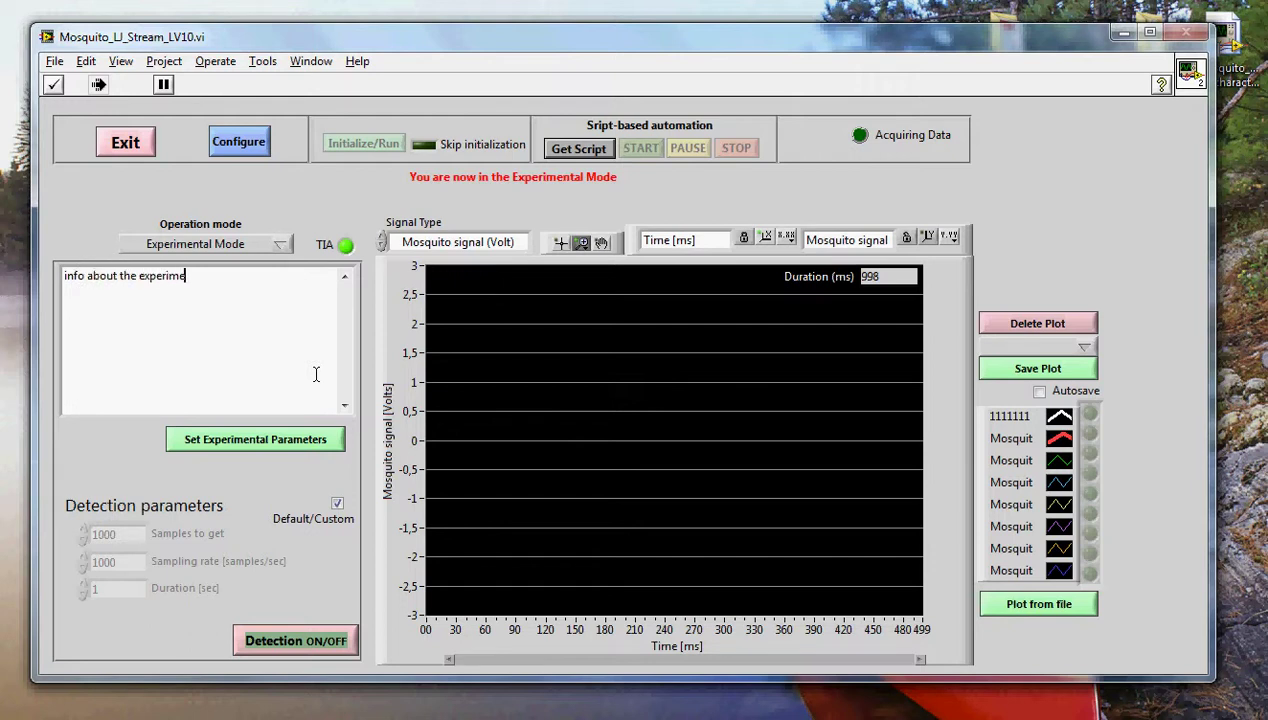
key(Return)
text(fg)
key(Return)
text(fg)
key(Return)
text(ffg)
click(65, 275)
key(Return)
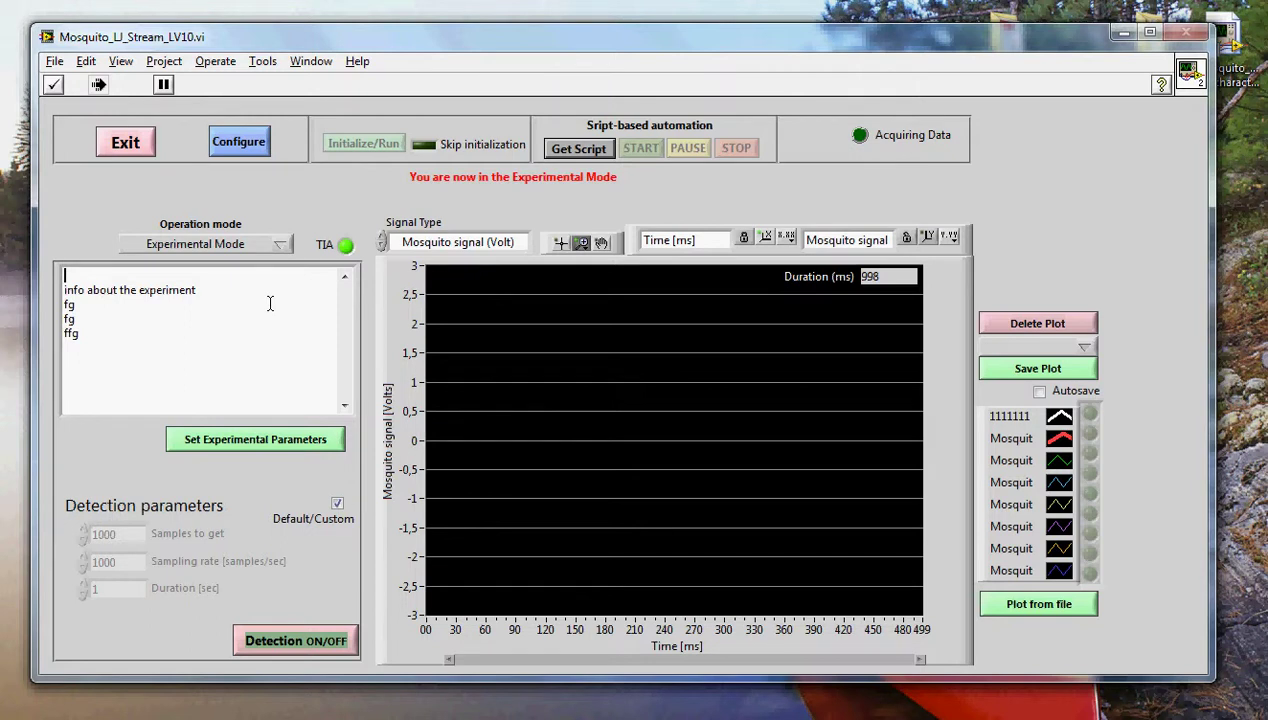
key(Return)
key(Return)
click(272, 398)
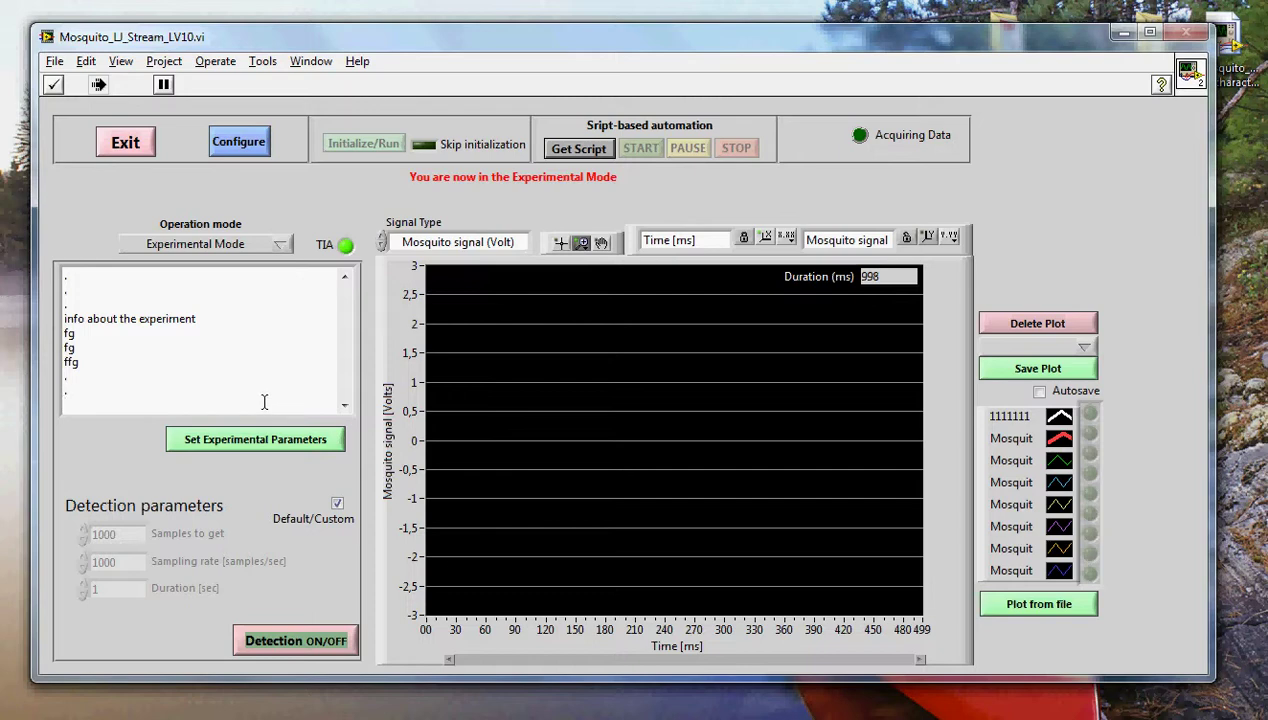
Accept the experimental parameters, unlock the detection parameters, and raise Duration by one second
click(285, 440)
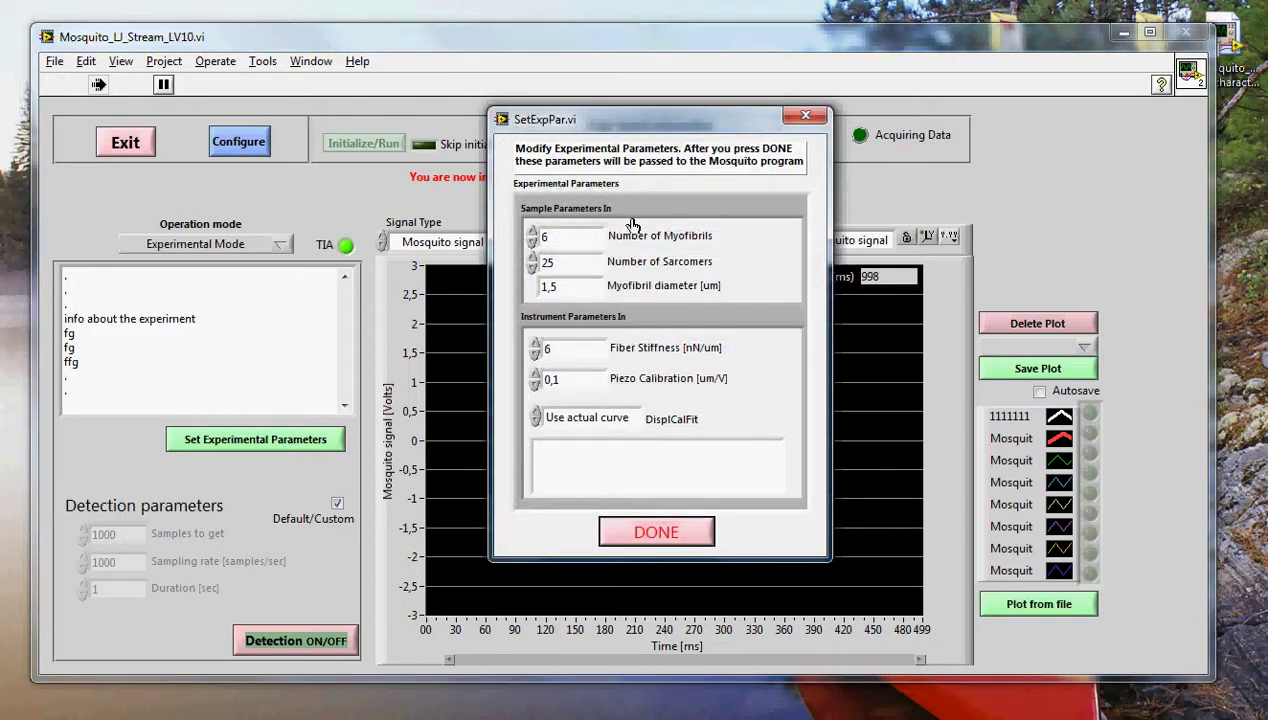
click(636, 535)
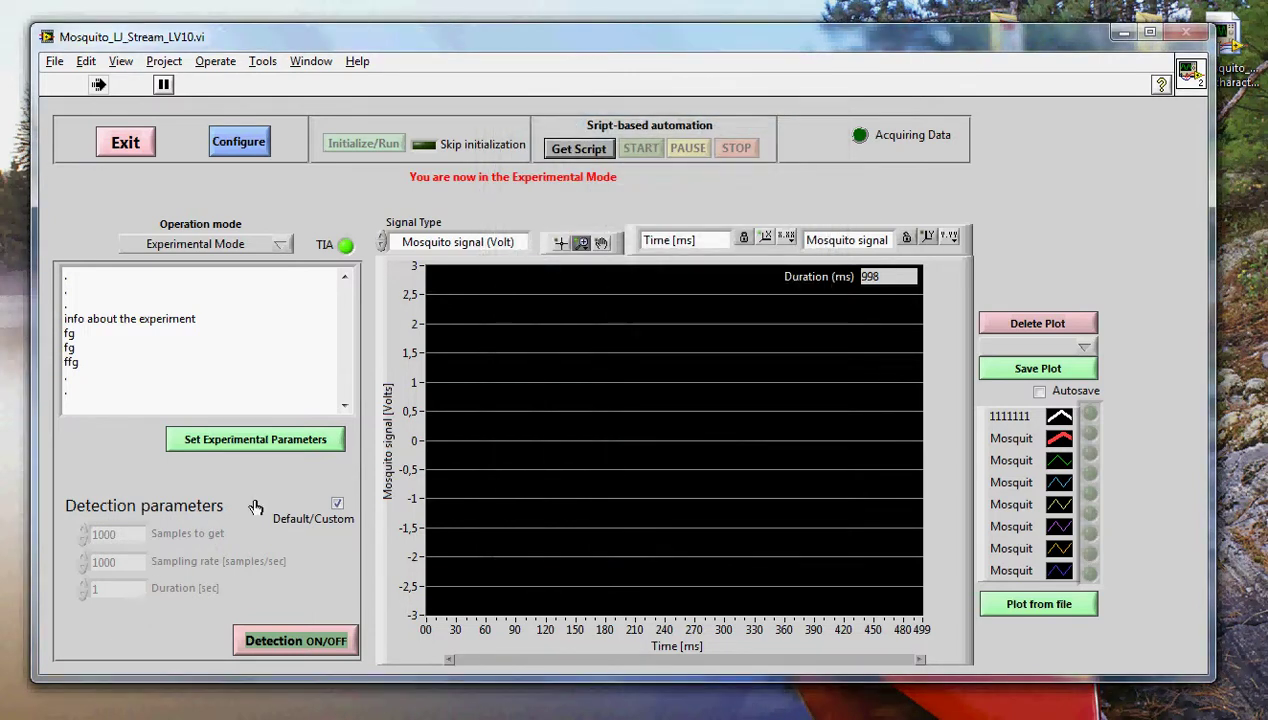
click(336, 504)
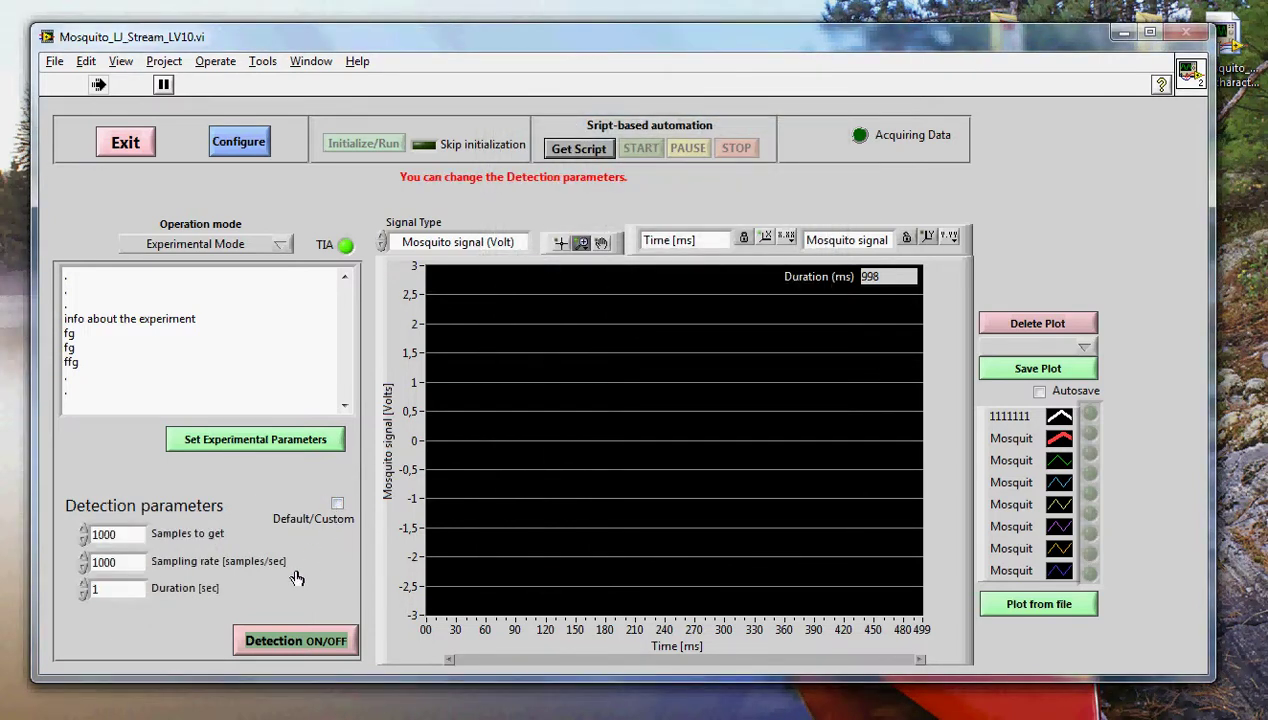
click(126, 533)
drag(118, 562, 88, 562)
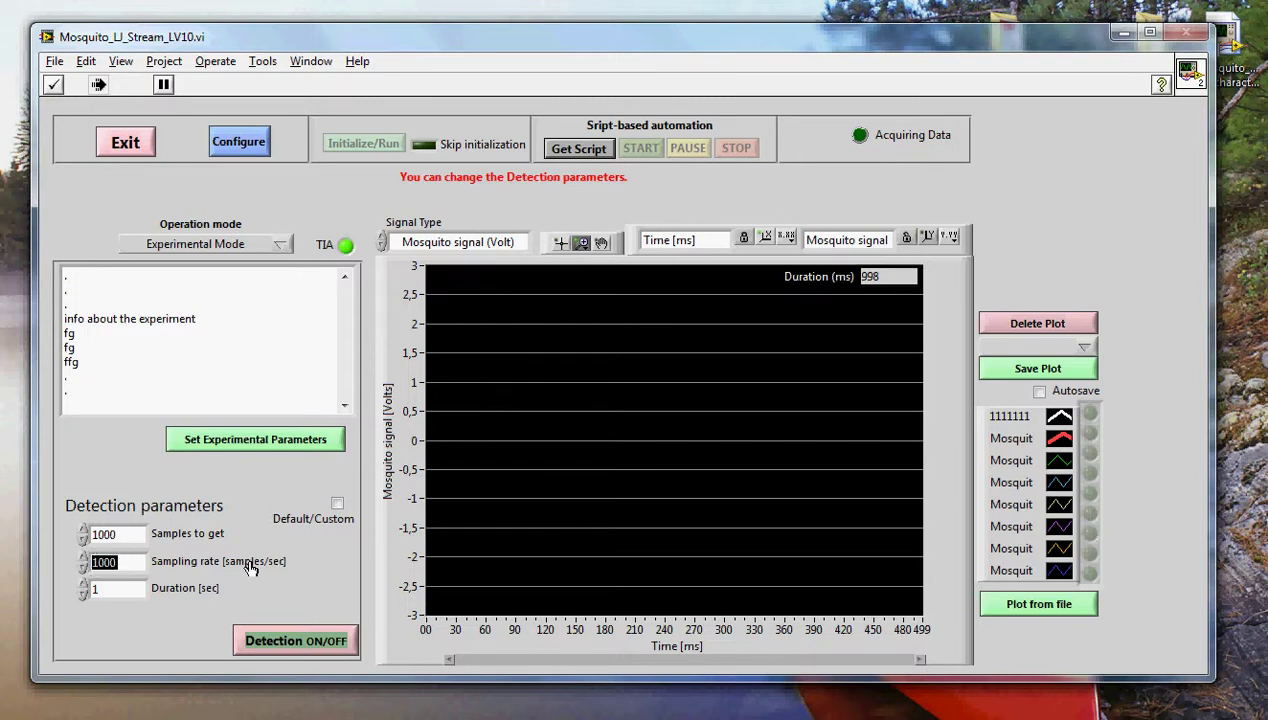
drag(113, 589, 90, 589)
click(130, 622)
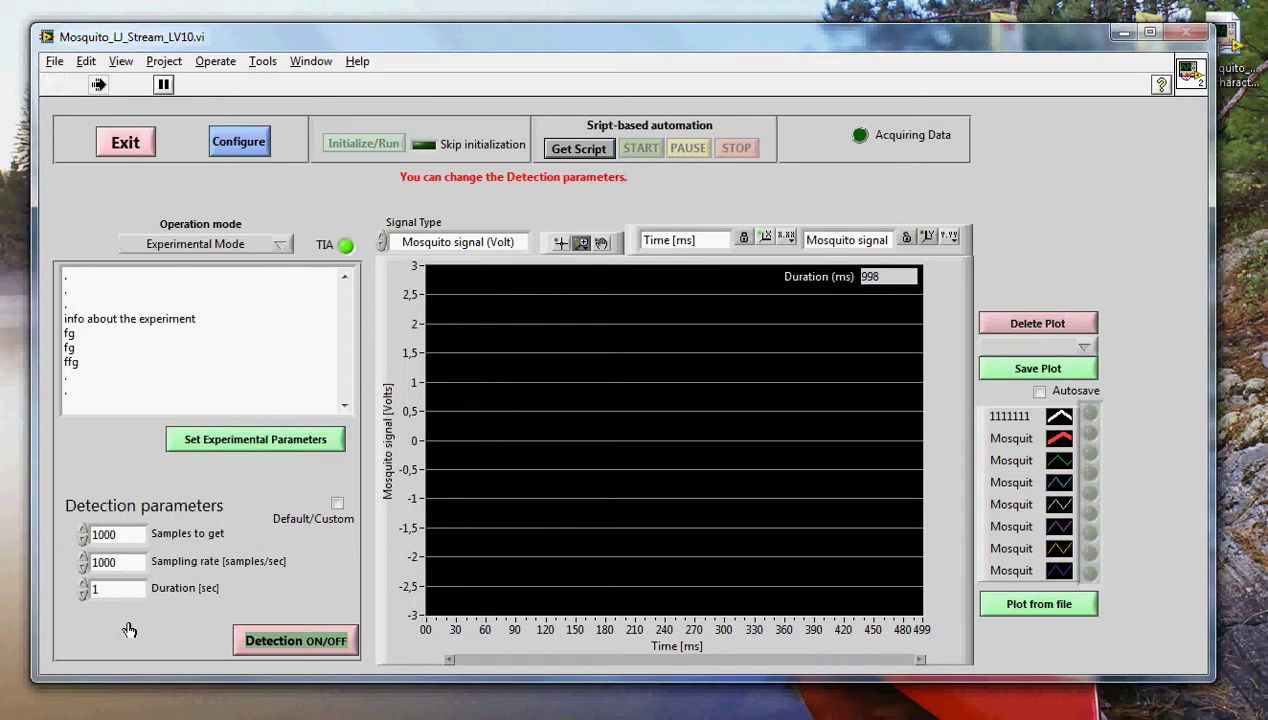
click(83, 585)
Commit the Samples to get value and raise the sampling rate in five steps of 100
double_click(140, 533)
click(117, 638)
click(83, 558)
click(83, 558)
click(83, 558)
click(83, 558)
click(83, 558)
Enter 10000 for both Sampling rate and Samples to get, giving a 1 second duration
drag(120, 562, 76, 567)
text(10000)
click(134, 626)
click(122, 588)
double_click(120, 533)
text(10000)
click(222, 584)
Start detection to record a one-second Mosquito 0 signal, a flat trace near 0.3 V
click(311, 643)
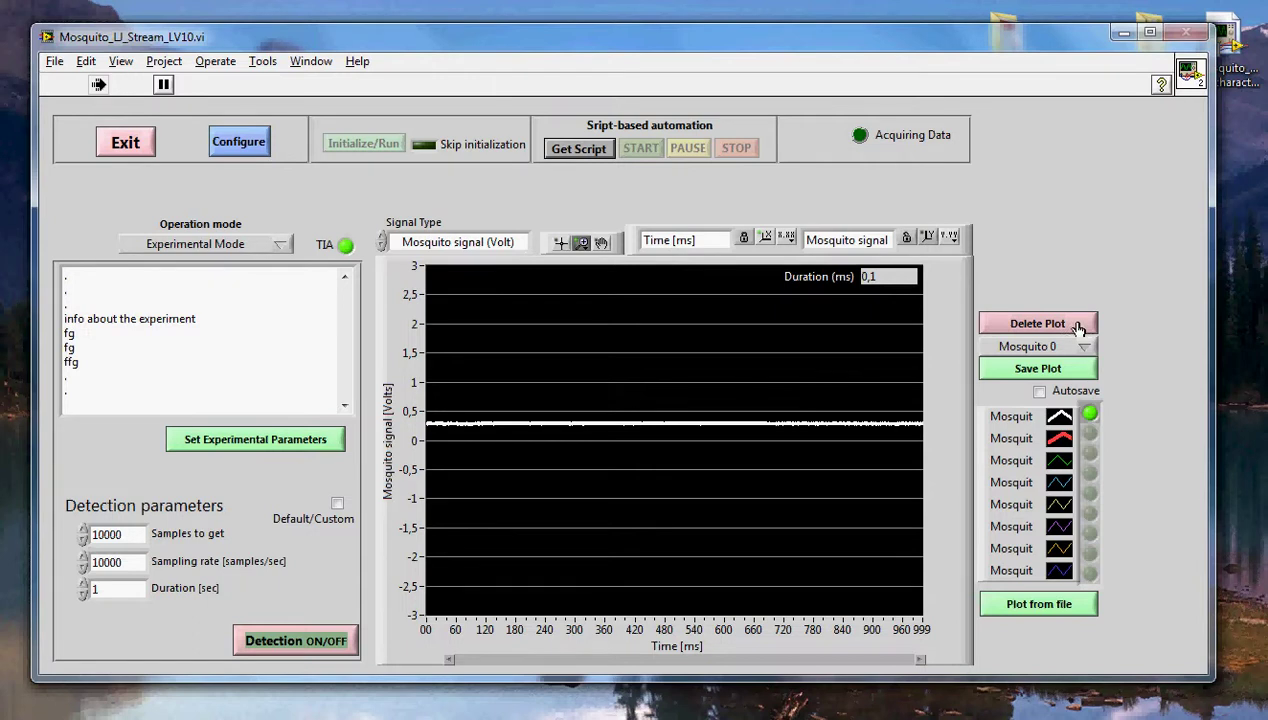
Delete the first recorded curve and start a new detection run
click(1038, 323)
click(598, 388)
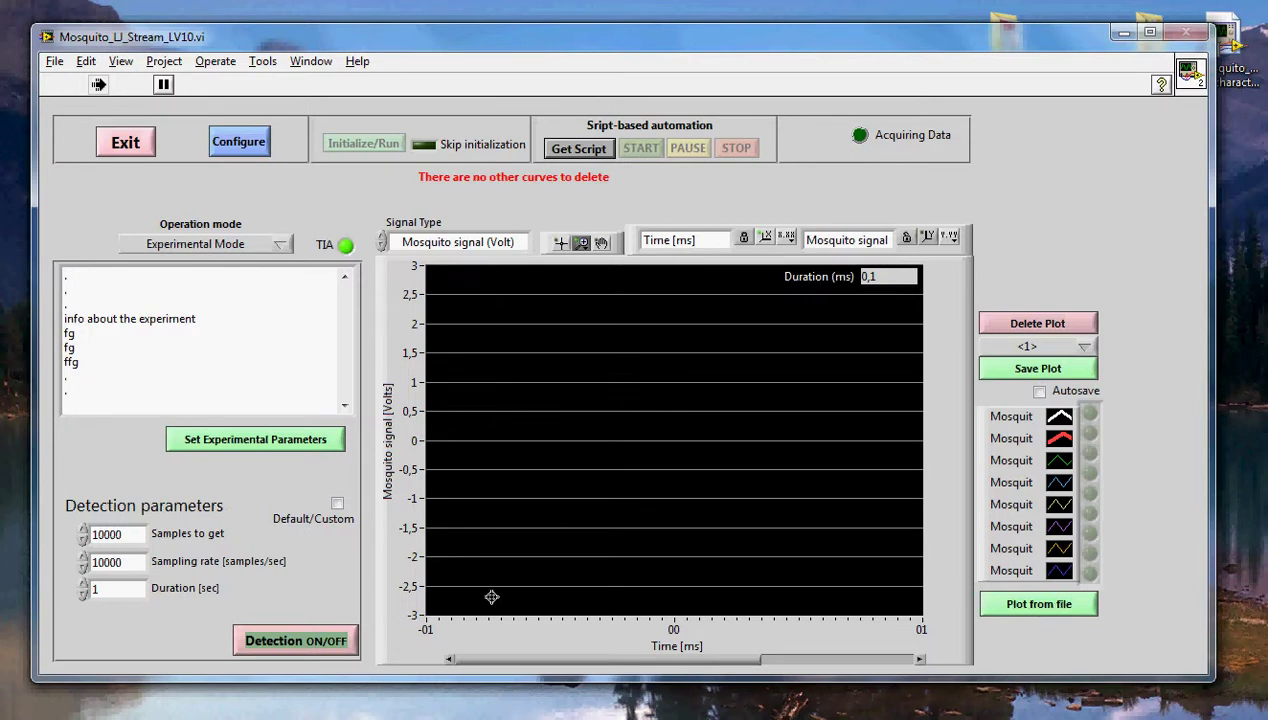
click(313, 651)
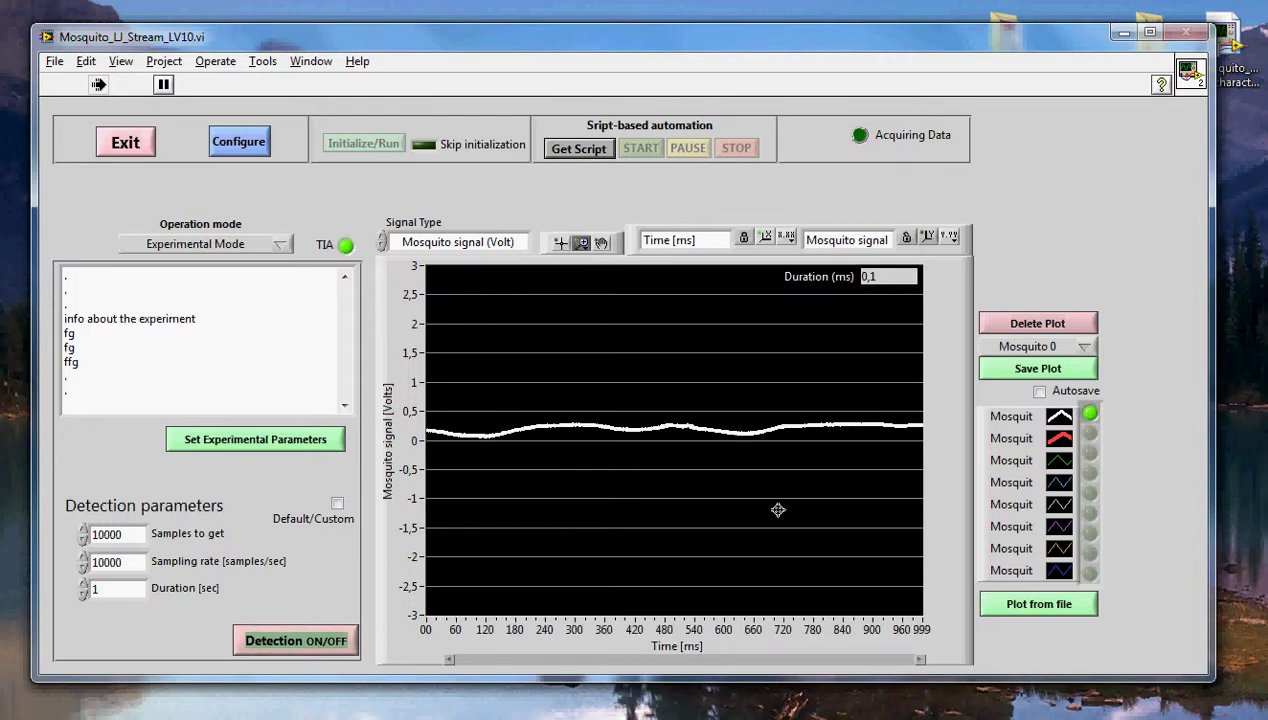
Stop detection, raise Duration to 2 seconds, and record a 20000-sample Mosquito 1 signal
click(243, 642)
click(84, 584)
click(304, 650)
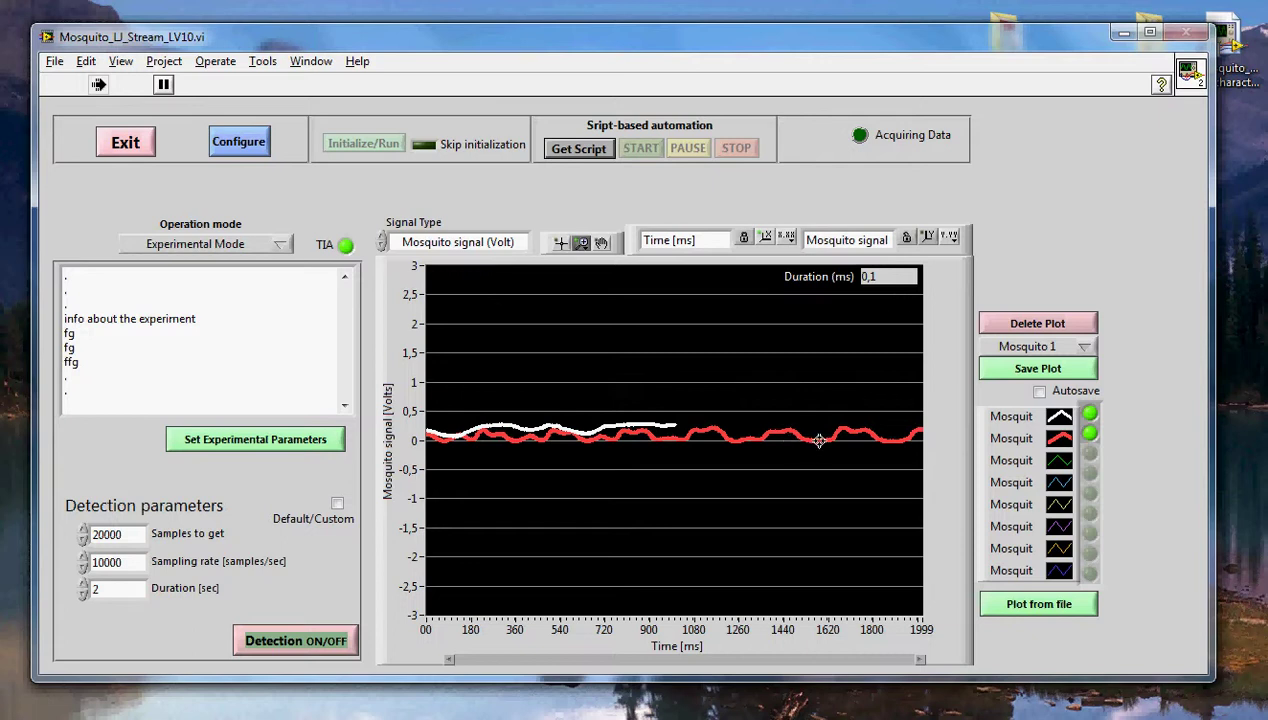
Toggle the red and white trace LEDs to compare the two recordings
click(1090, 437)
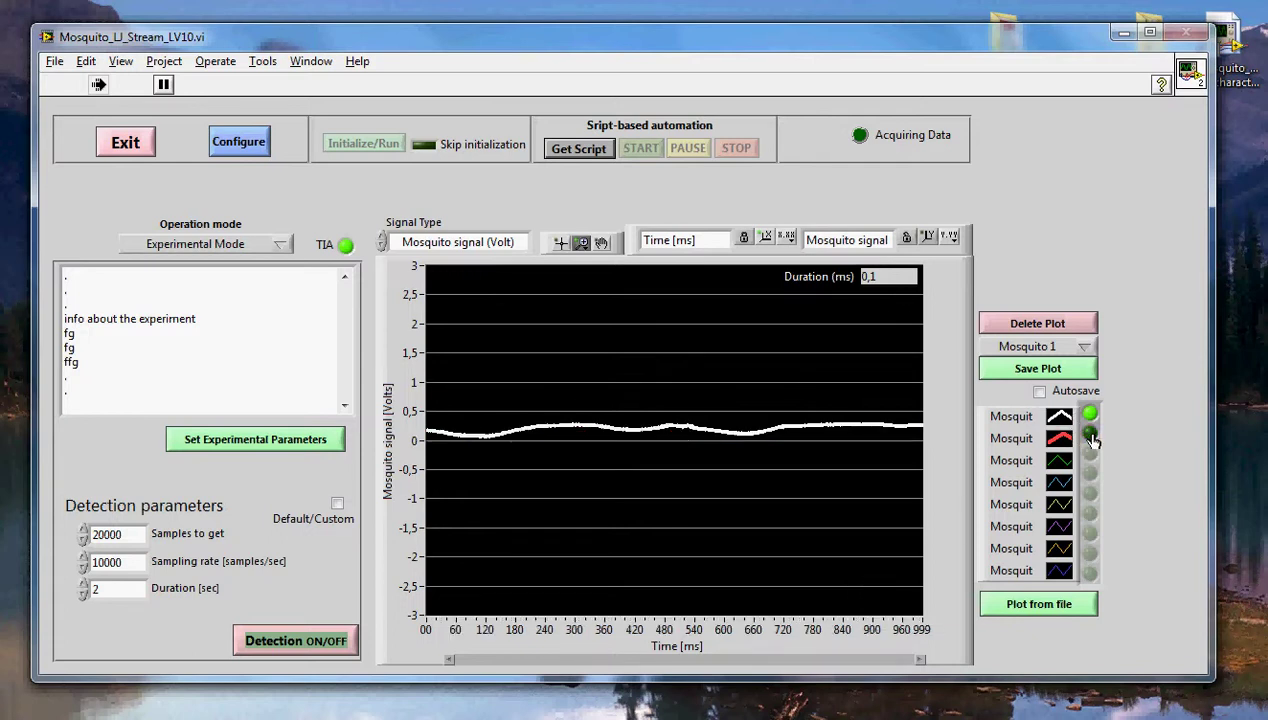
click(1090, 437)
click(1089, 413)
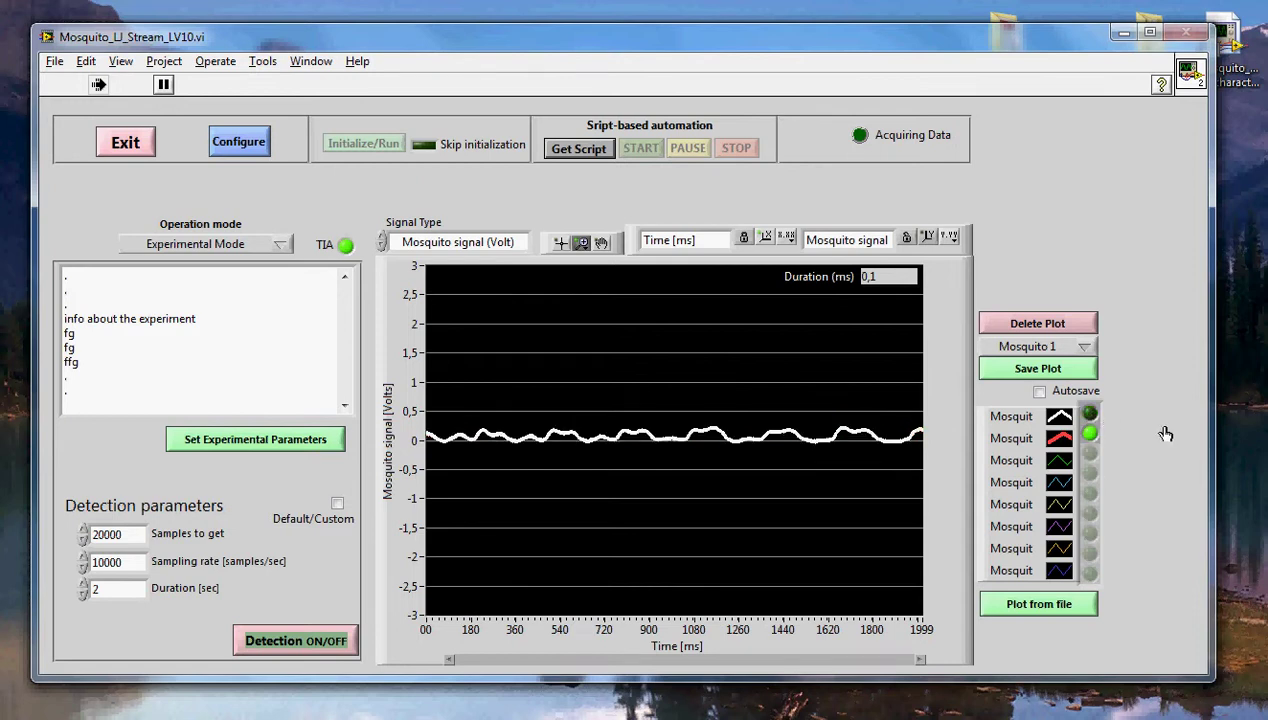
click(1089, 416)
Select Mosquito 1 in the curve list and delete it
click(1072, 346)
click(1073, 324)
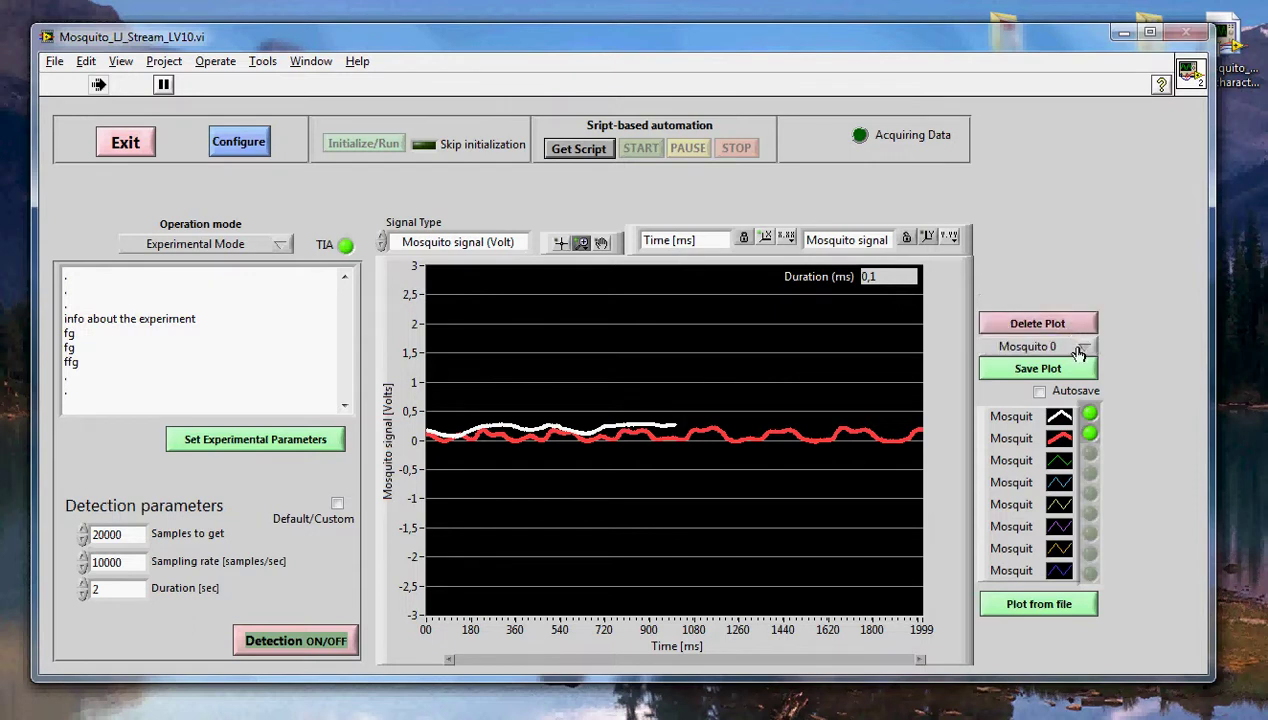
click(1077, 348)
click(1077, 362)
click(1060, 326)
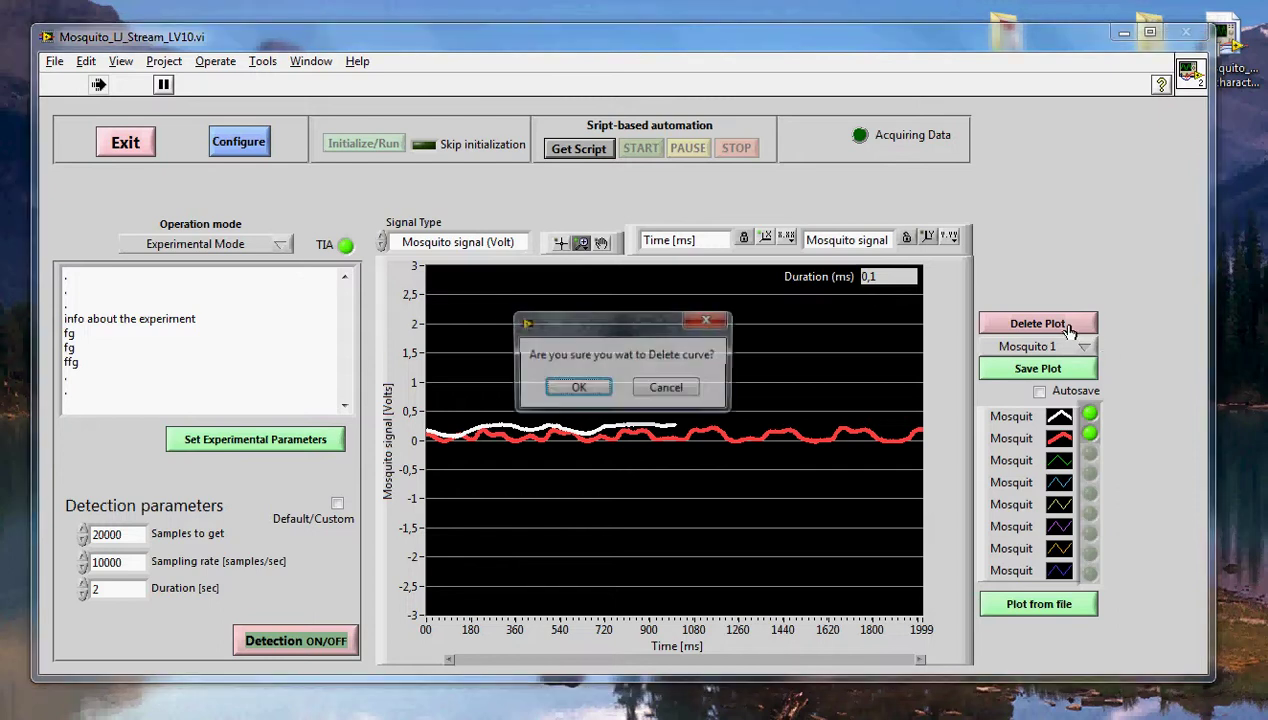
click(589, 390)
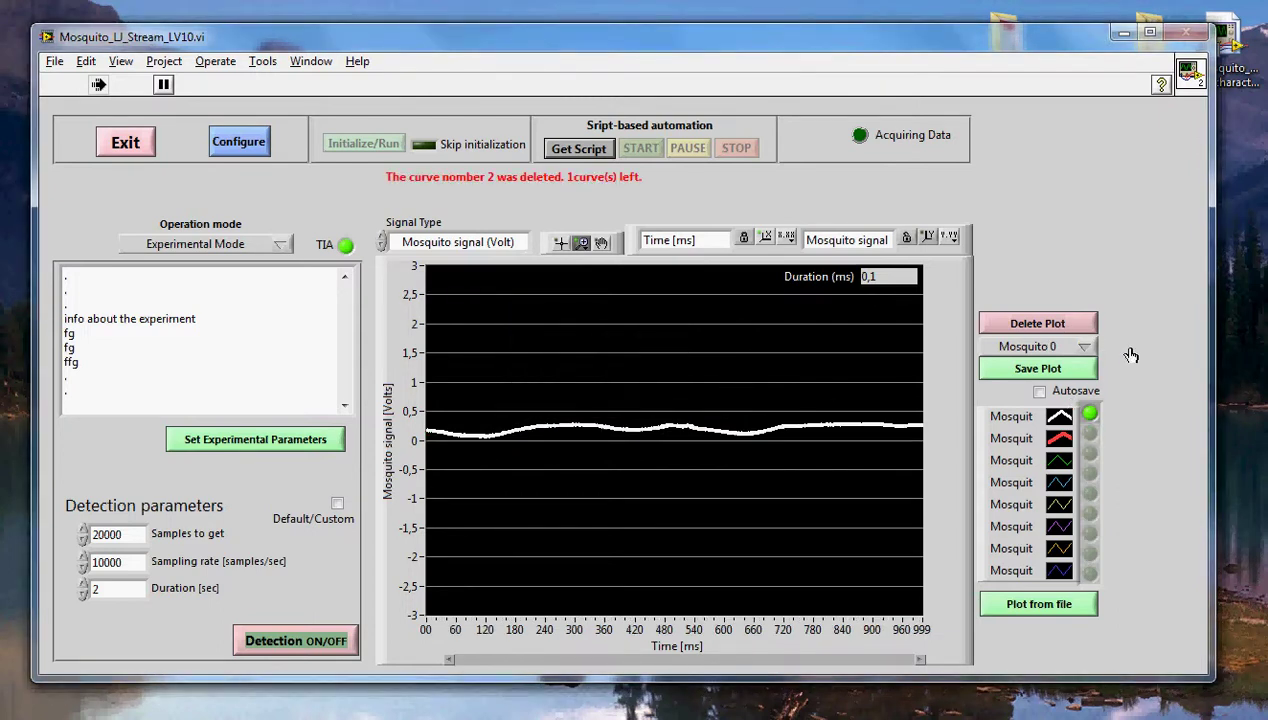
click(1078, 372)
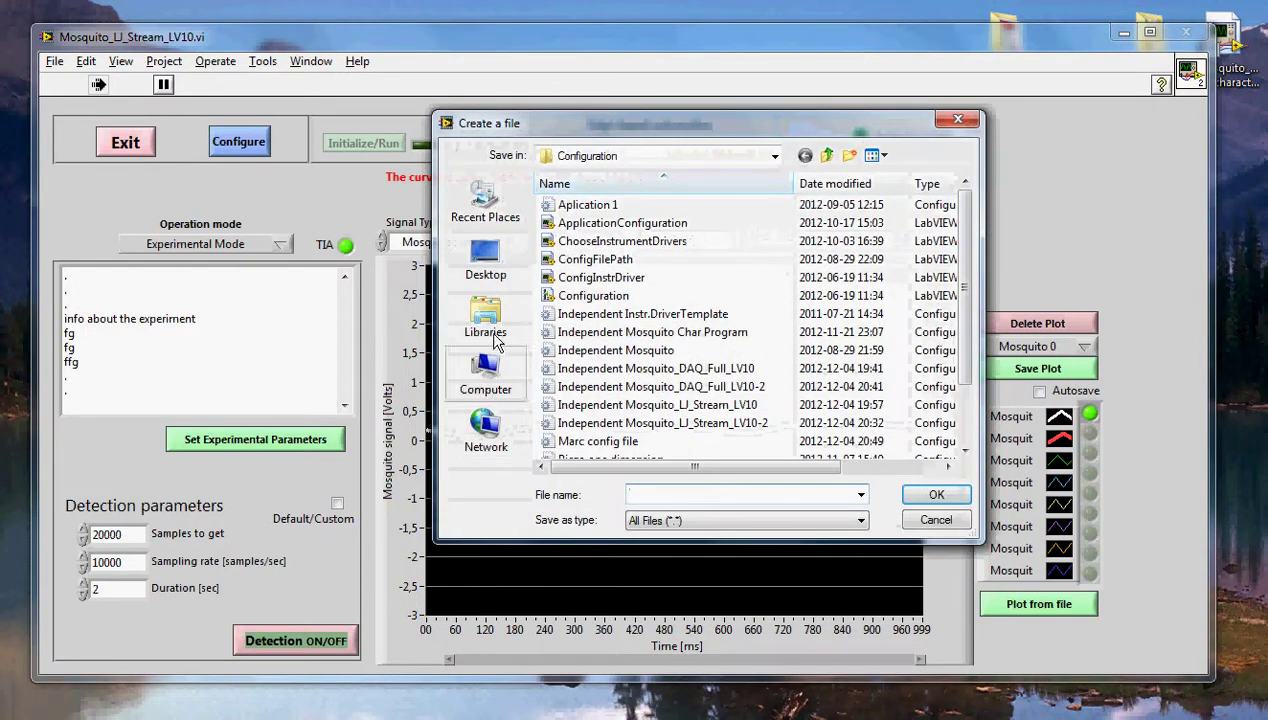
click(486, 260)
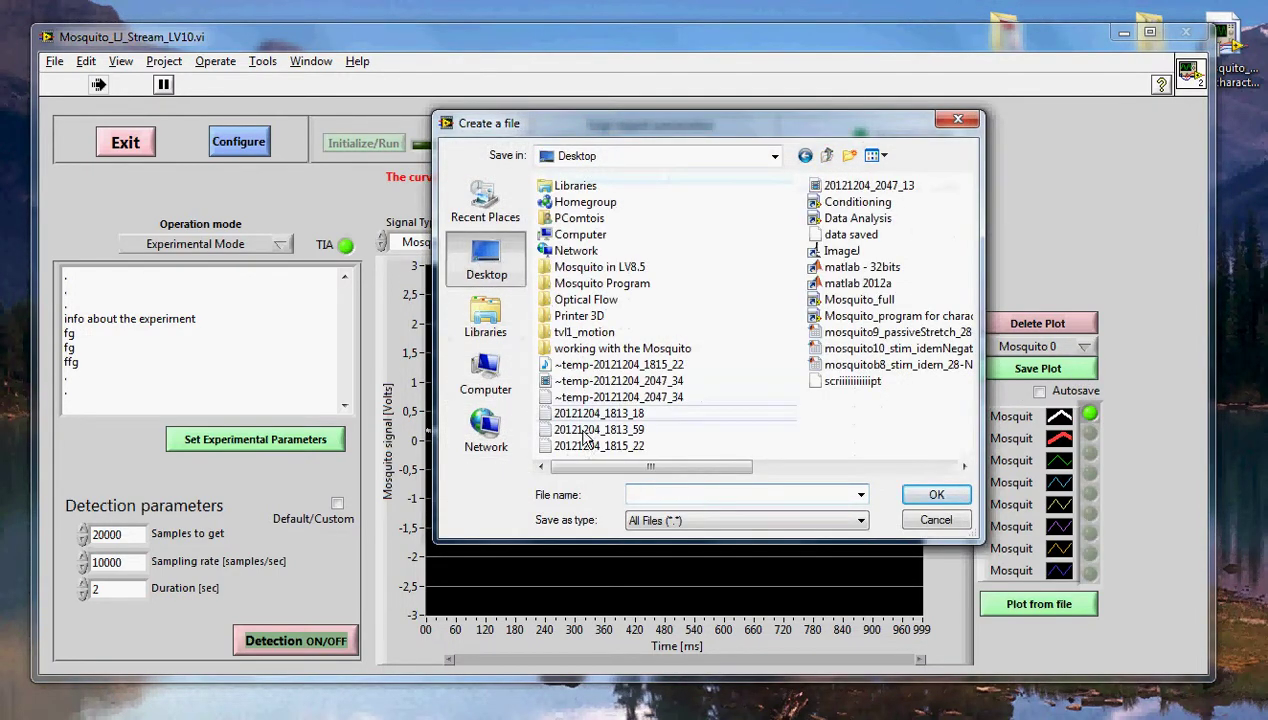
click(643, 494)
text(1212121212121212)
click(931, 498)
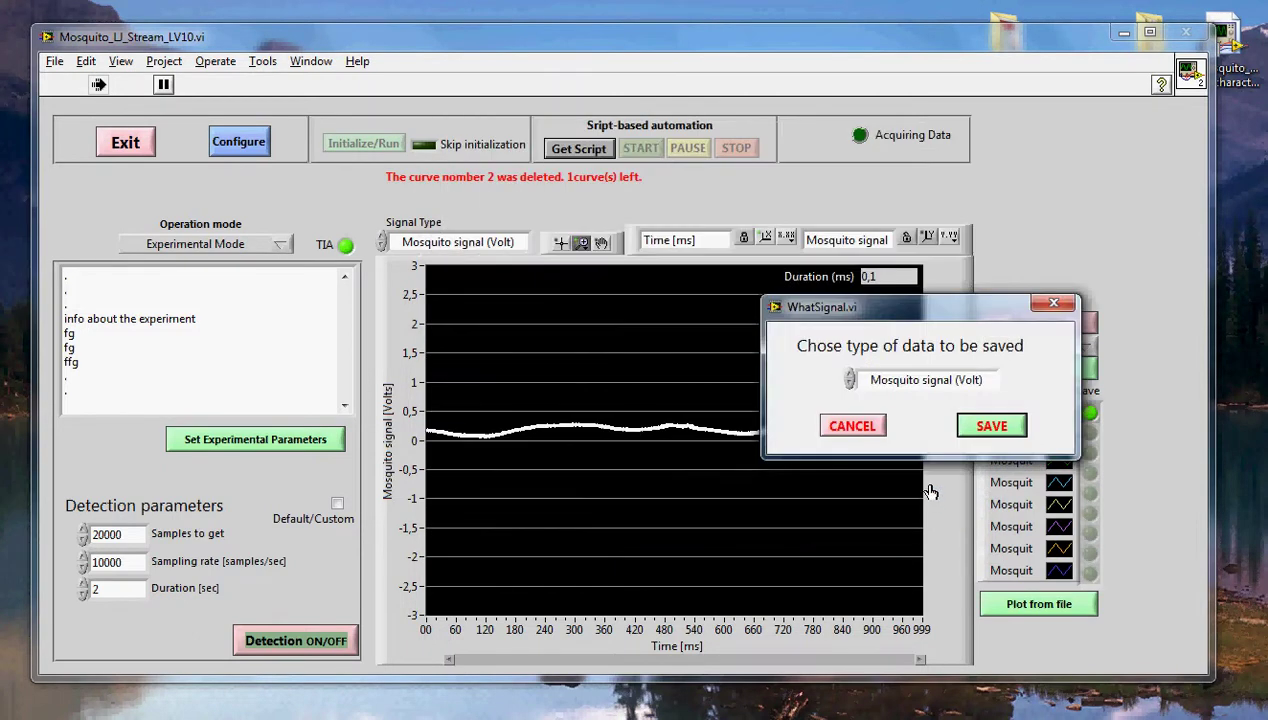
click(916, 380)
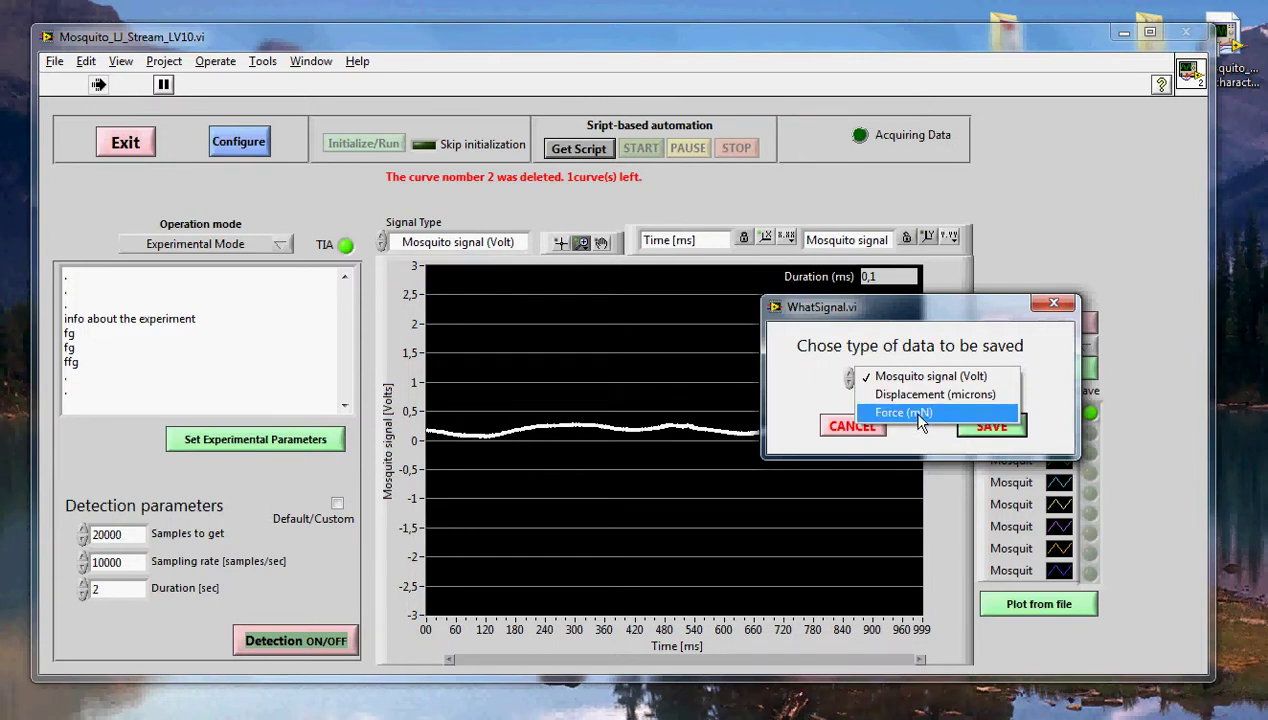
click(915, 380)
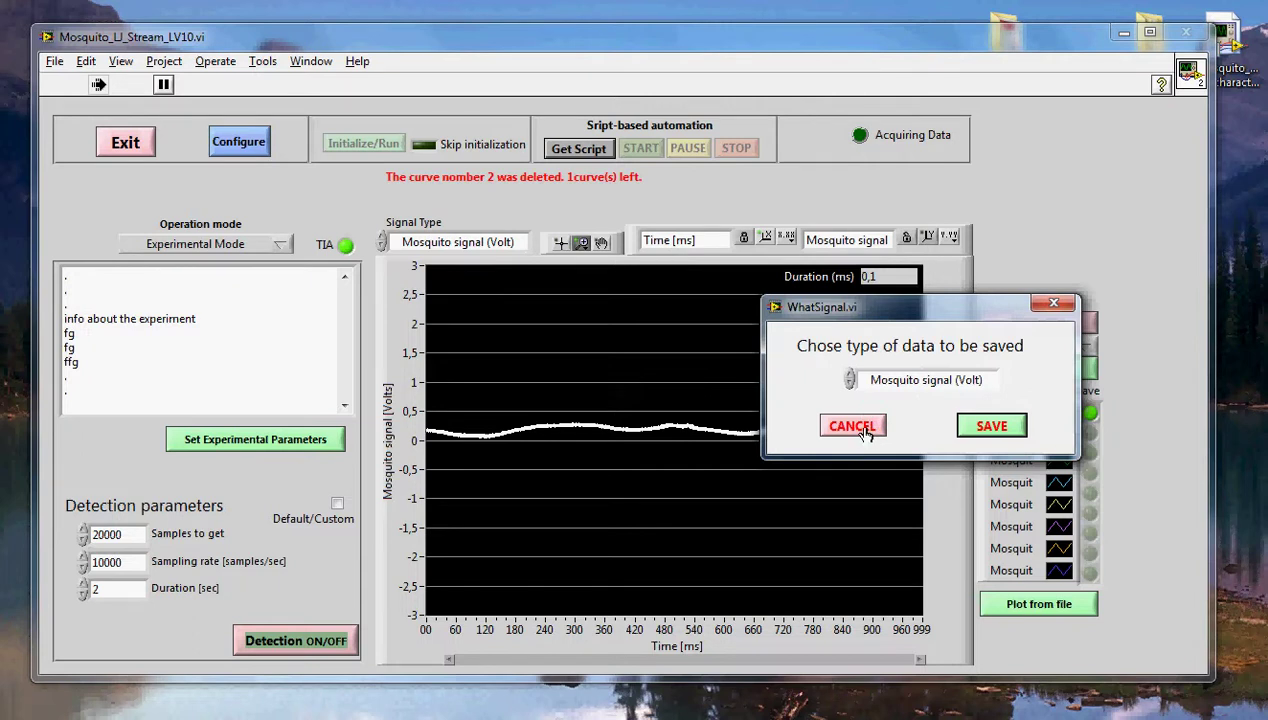
click(989, 428)
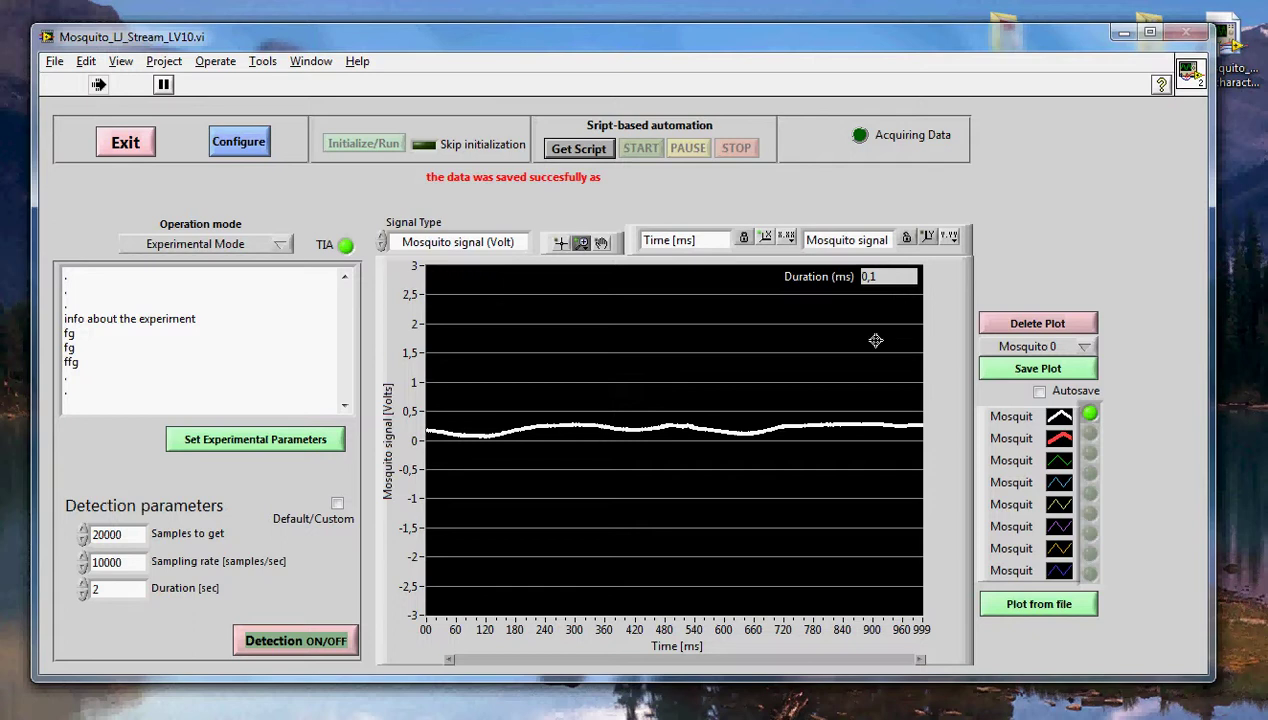
Try displaying the signal as Displacement (microns) and Force (mN), dismissing the missing-calibration warnings
click(503, 248)
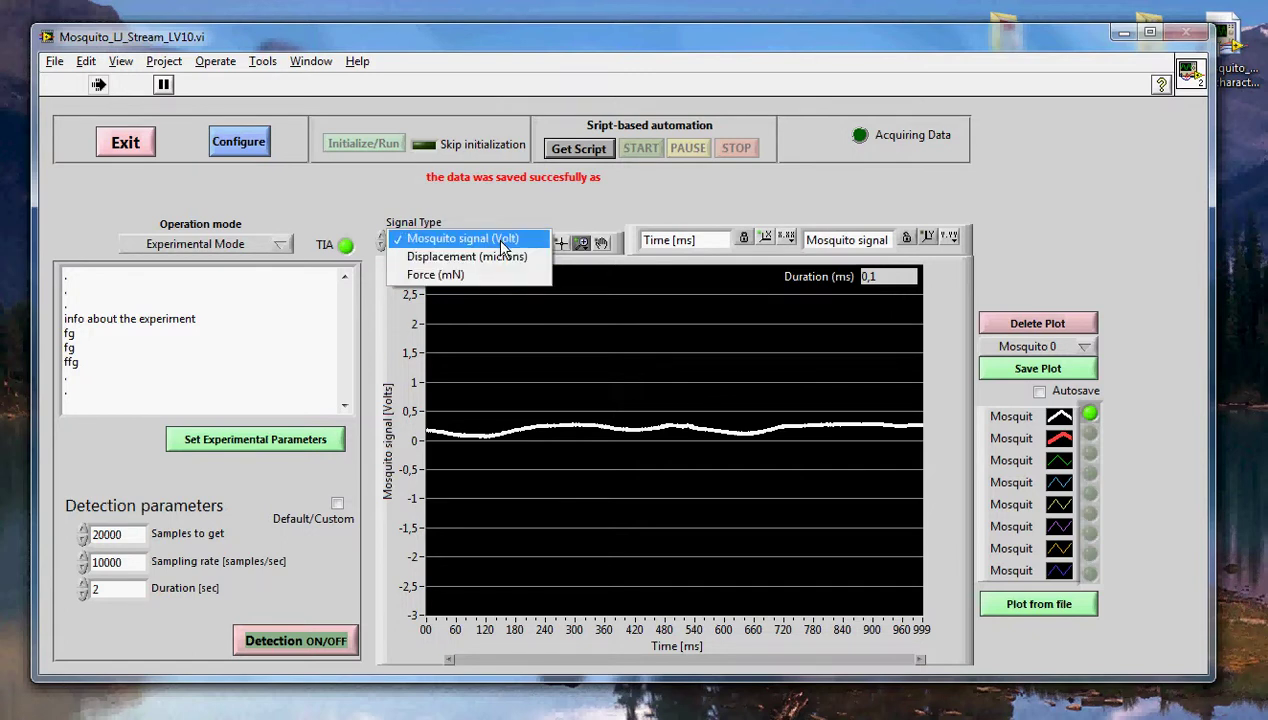
click(456, 257)
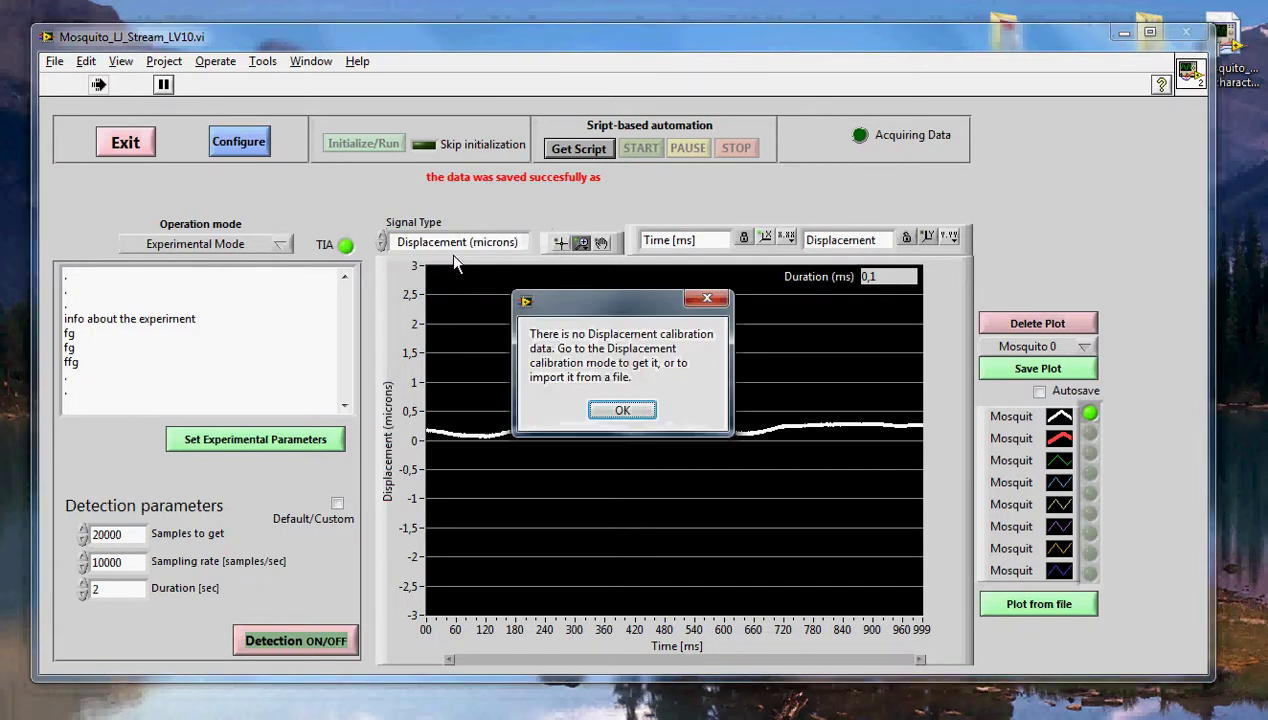
drag(569, 300, 531, 289)
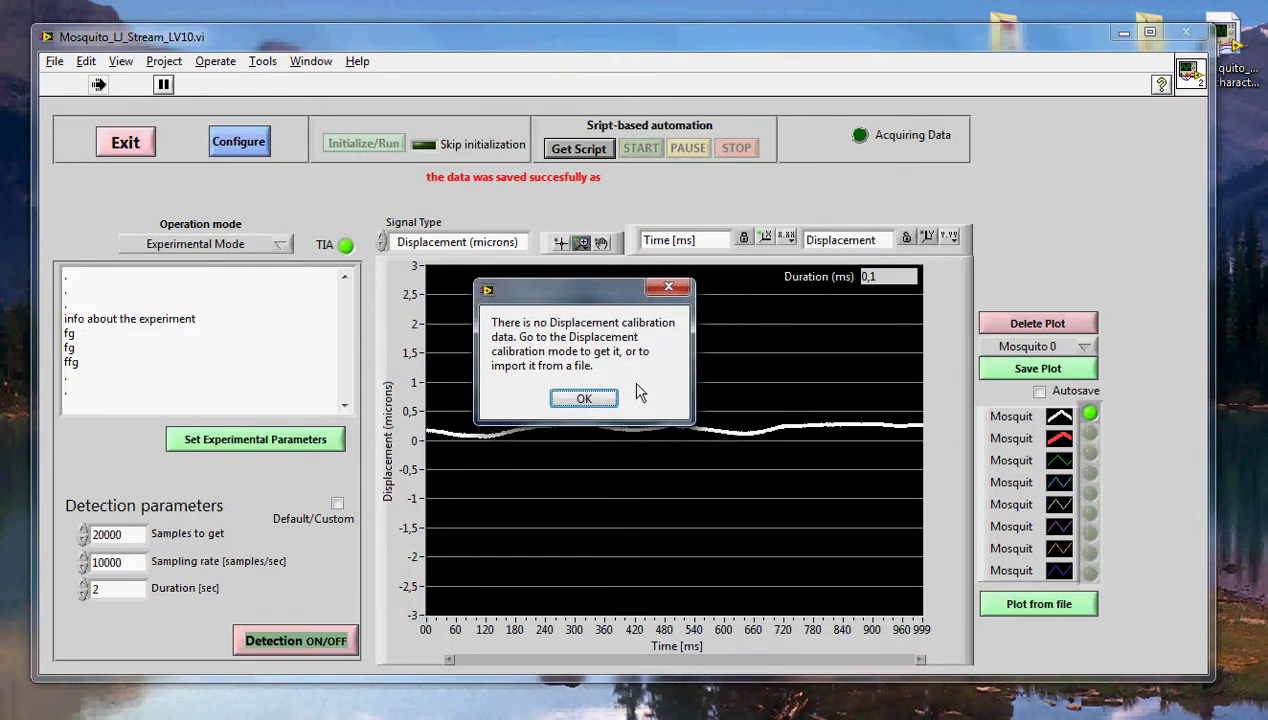
click(588, 400)
click(504, 245)
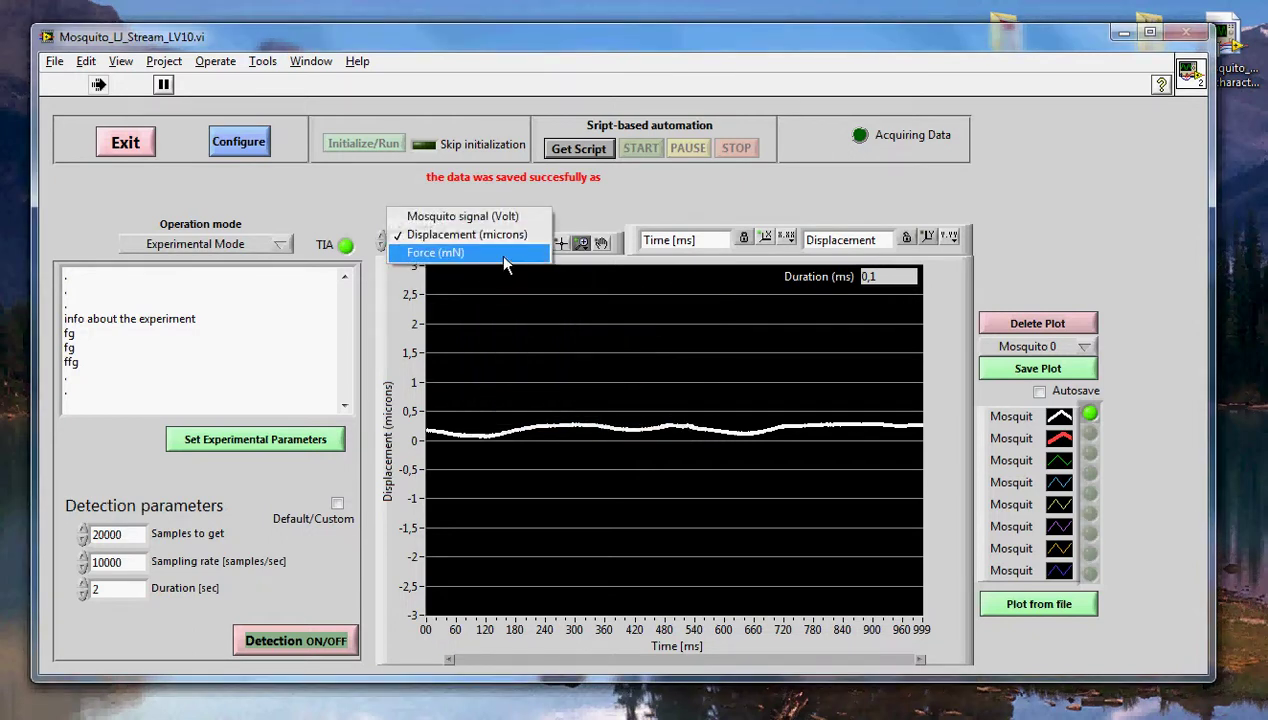
click(504, 254)
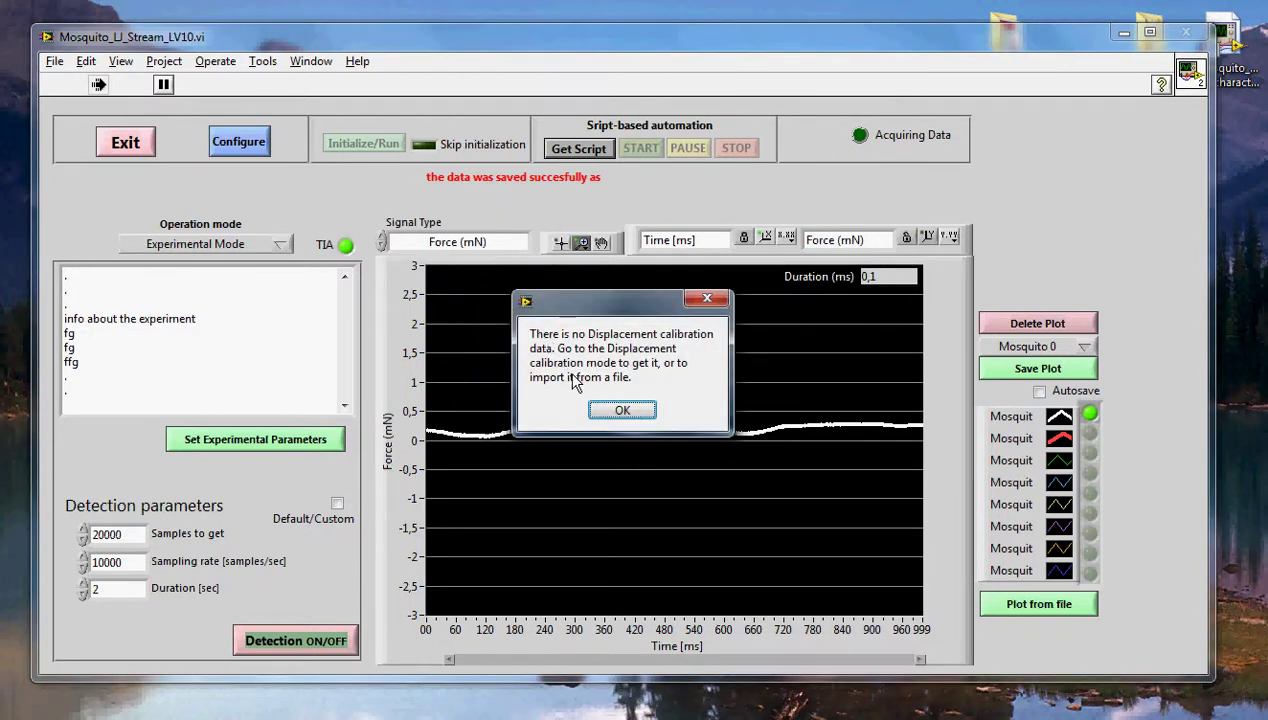
click(648, 410)
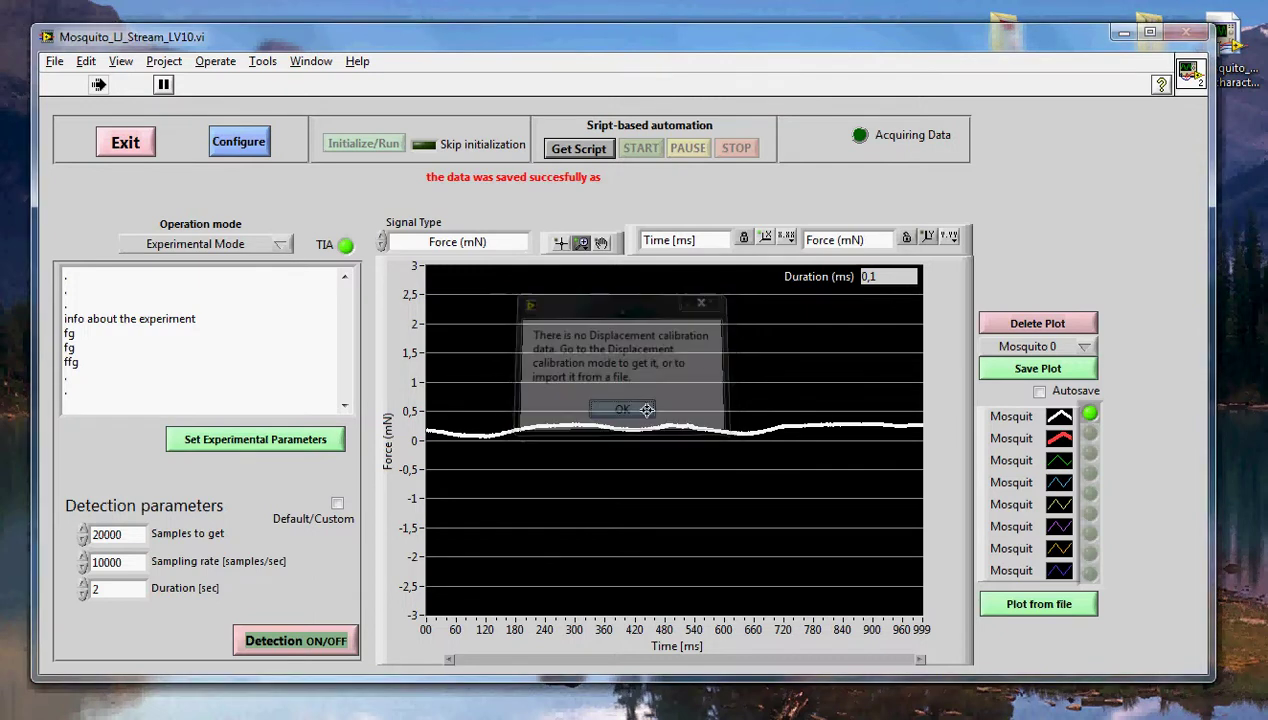
Switch the operation mode to Displacement Calibration, then back to Experimental Mode
click(276, 244)
click(262, 236)
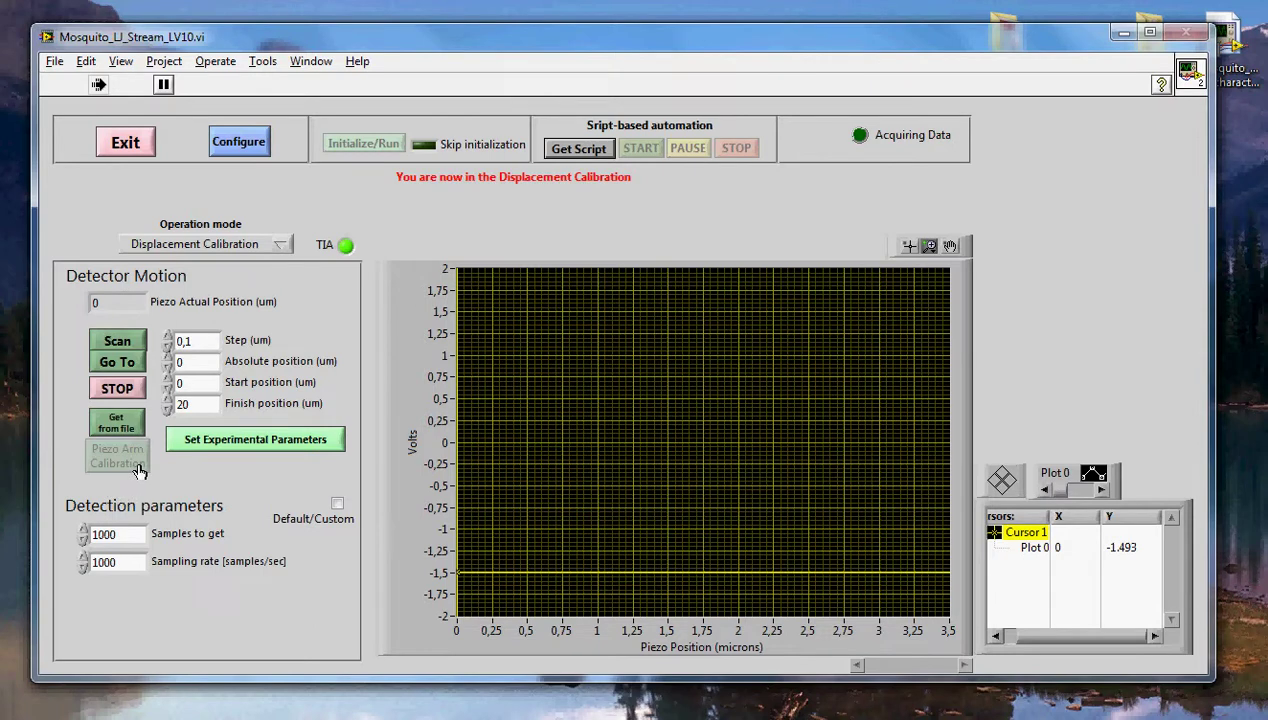
click(198, 244)
click(200, 254)
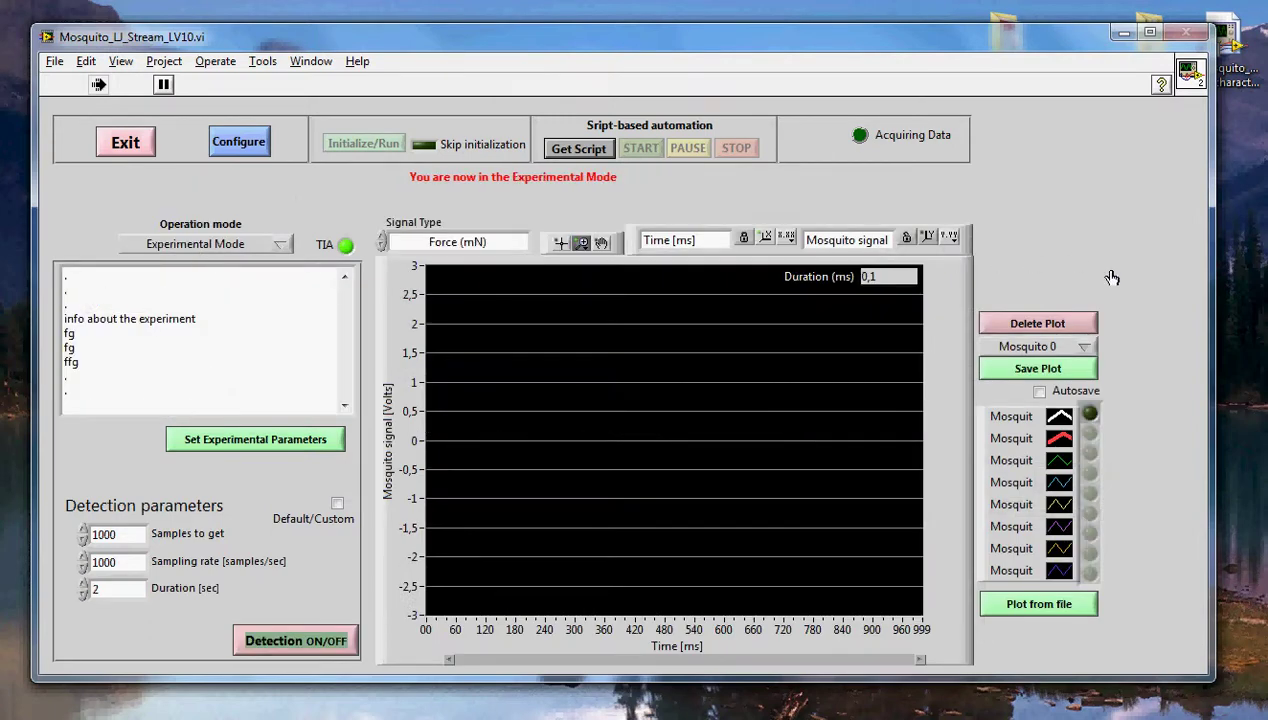
Show the first plot, delete the current curve, and start detection, dismissing the calibration message
click(1089, 413)
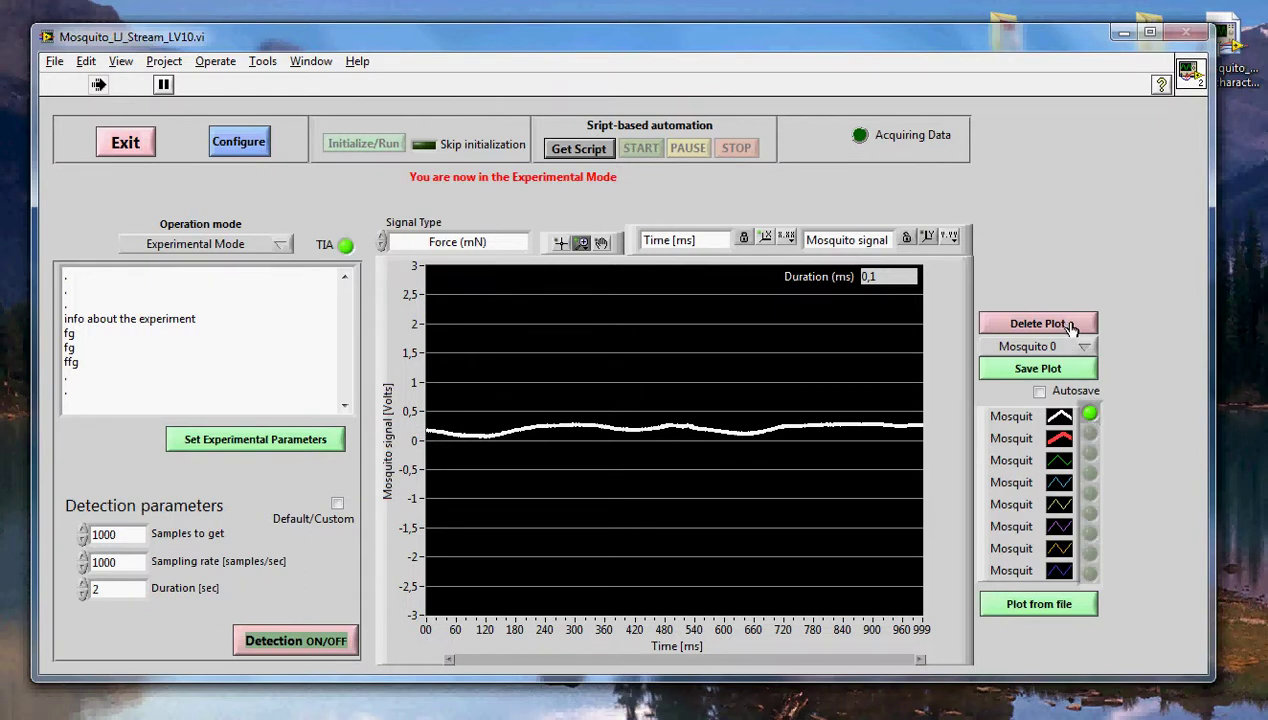
click(1018, 328)
click(578, 389)
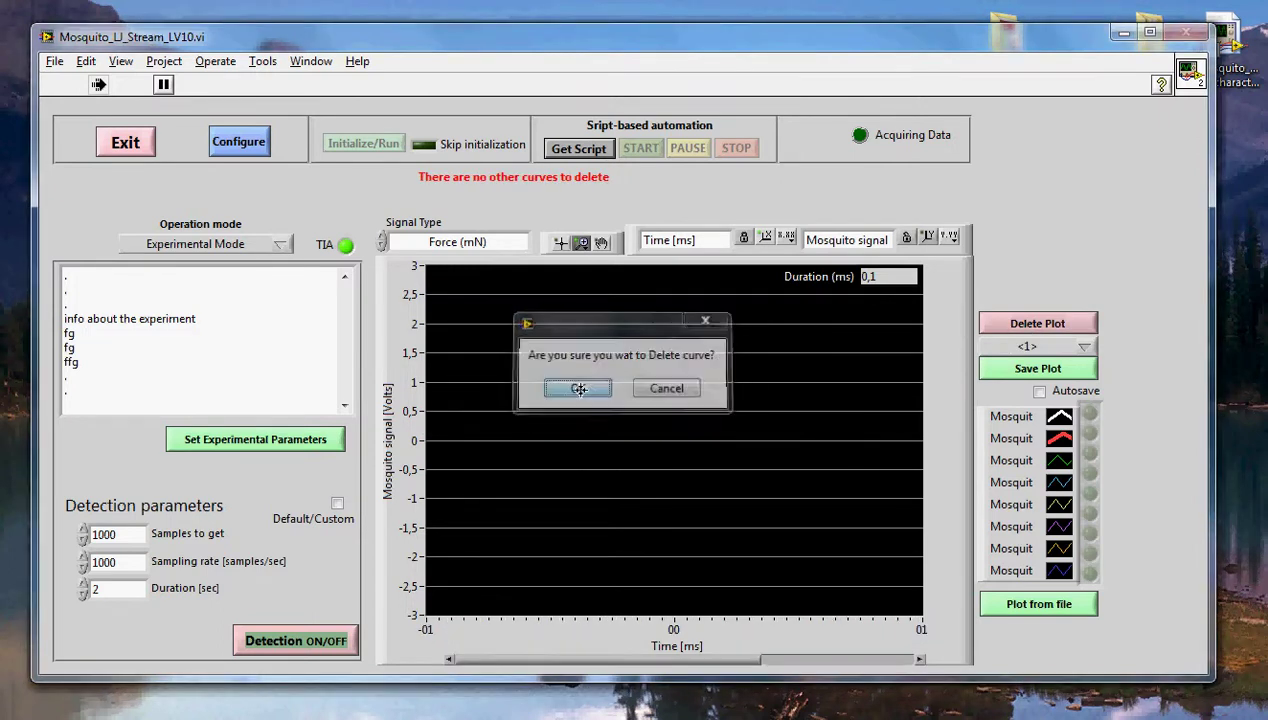
click(337, 648)
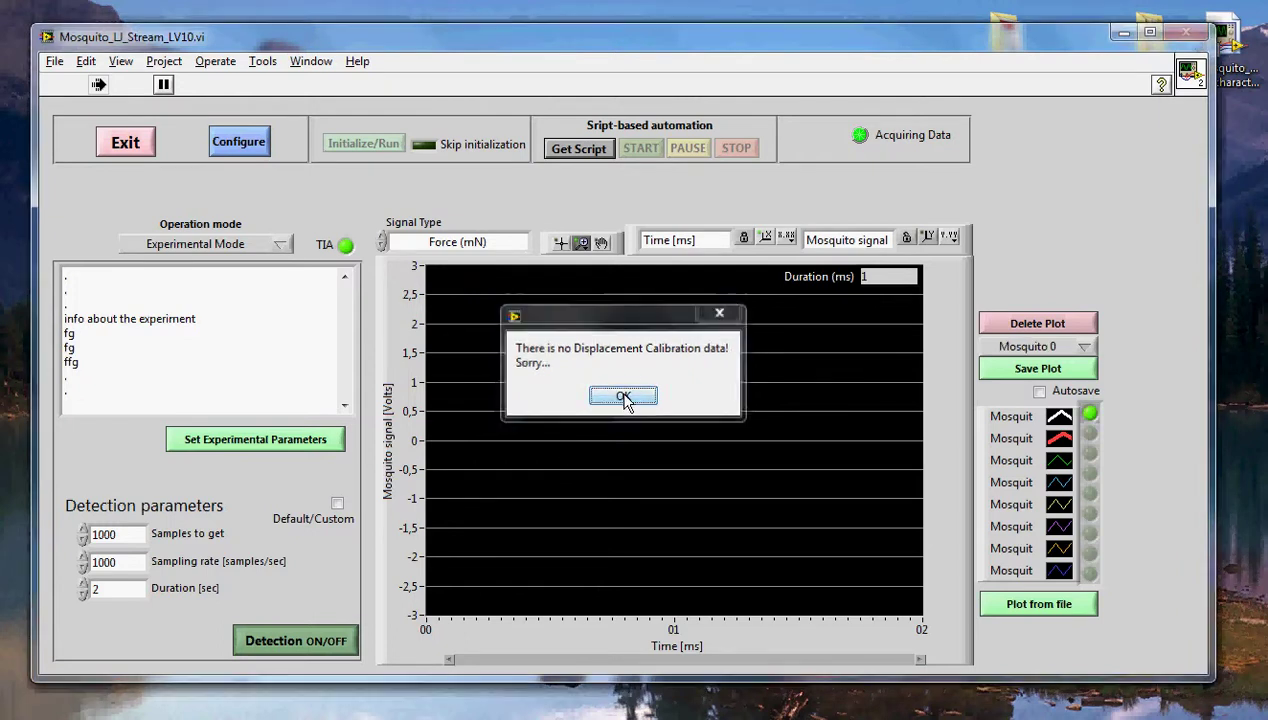
click(623, 395)
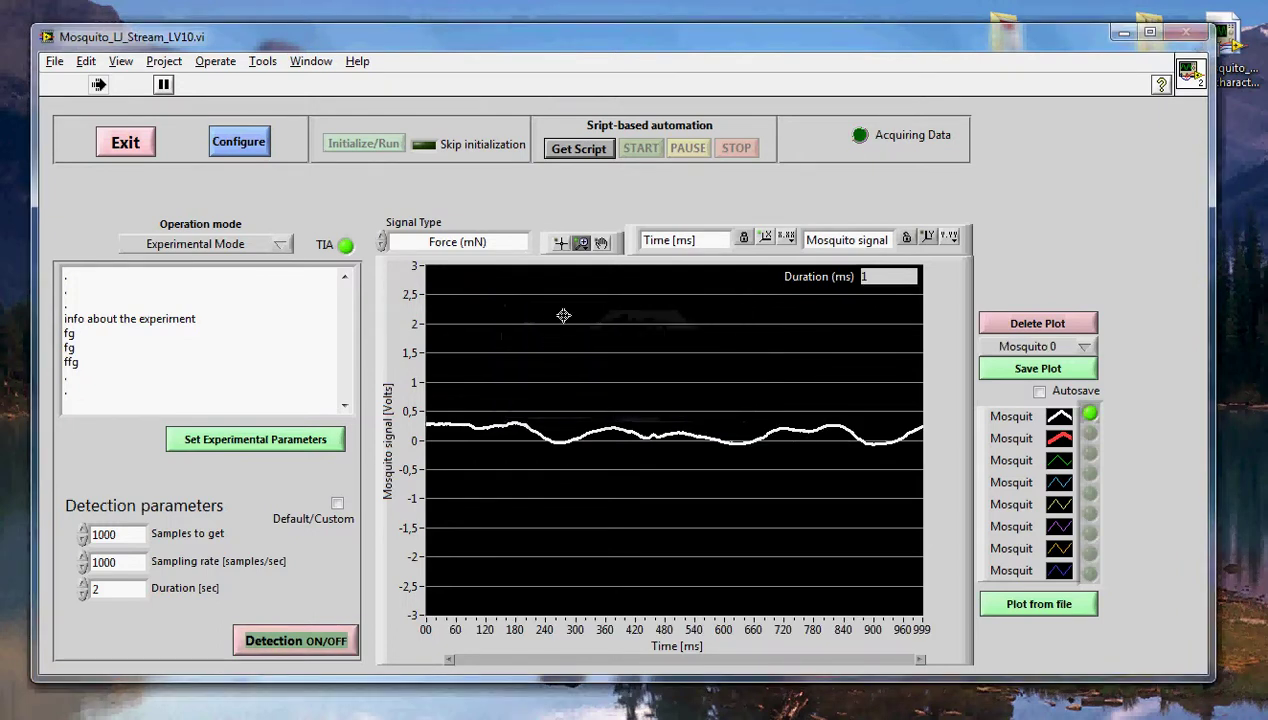
Set the signal type to Mosquito signal (Volt), delete the old curve, and acquire a fresh trace
click(521, 253)
click(507, 195)
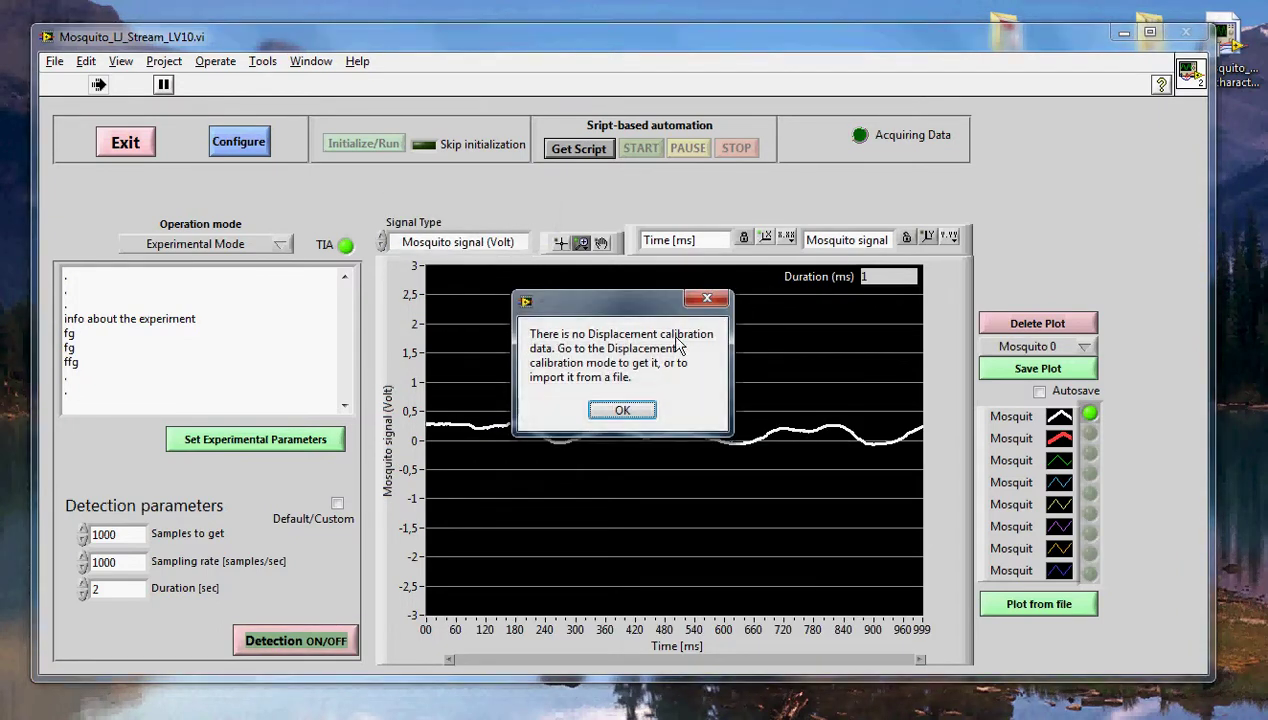
click(620, 410)
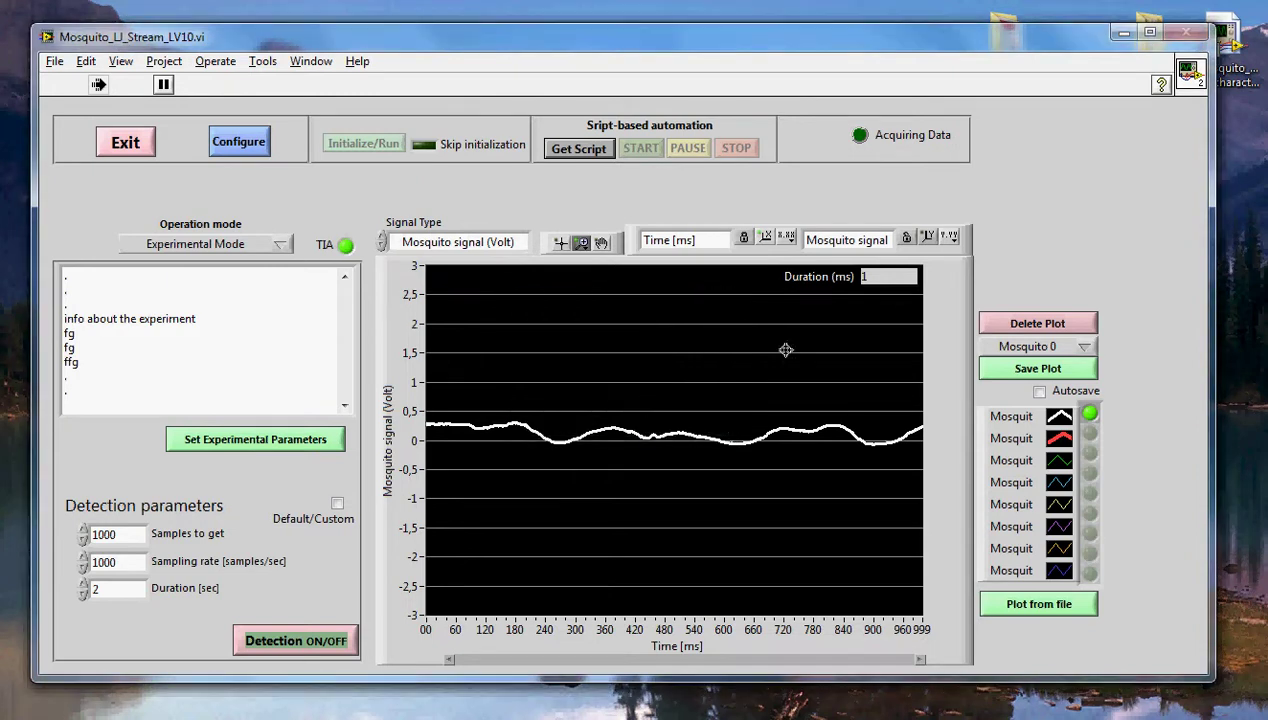
click(1035, 323)
click(567, 387)
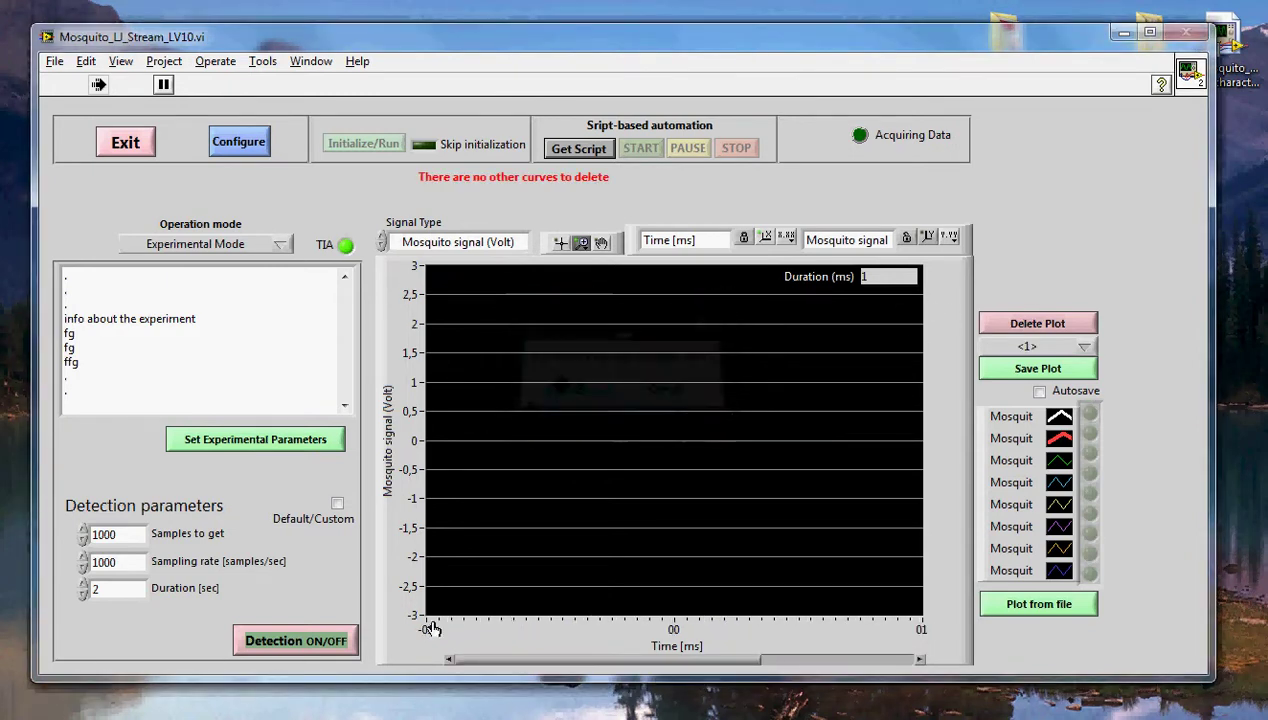
click(351, 655)
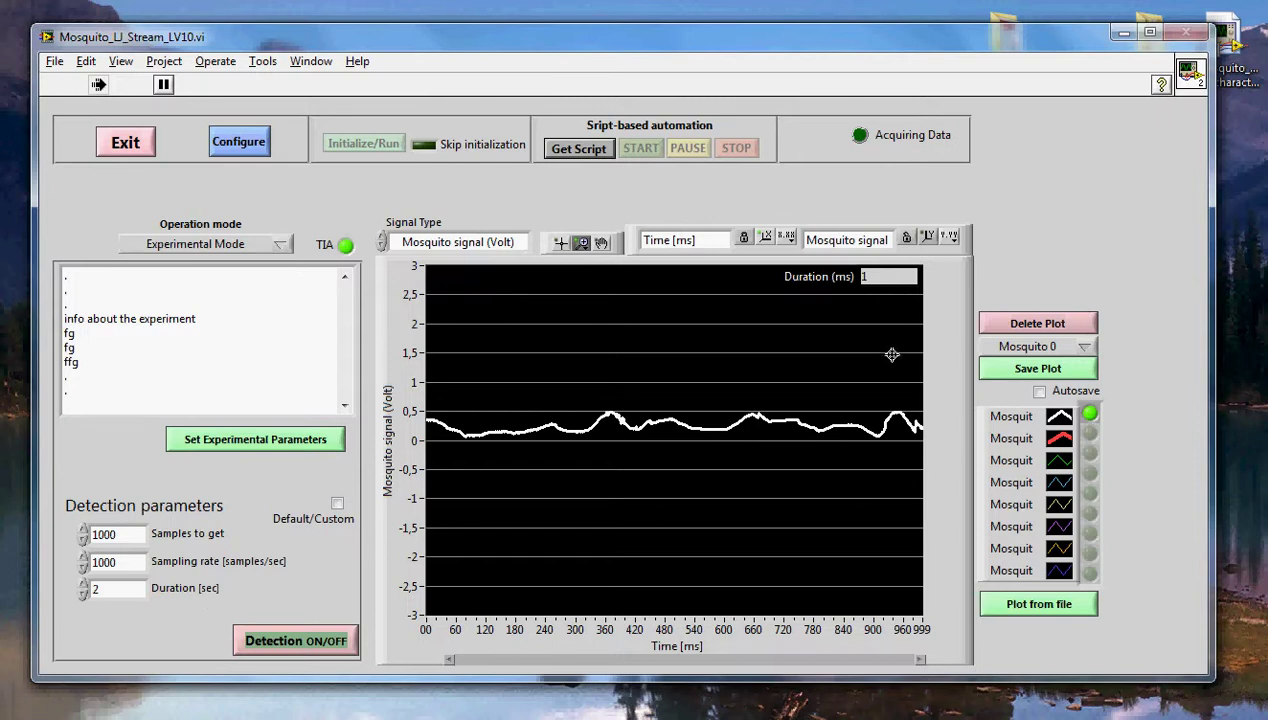
click(1012, 612)
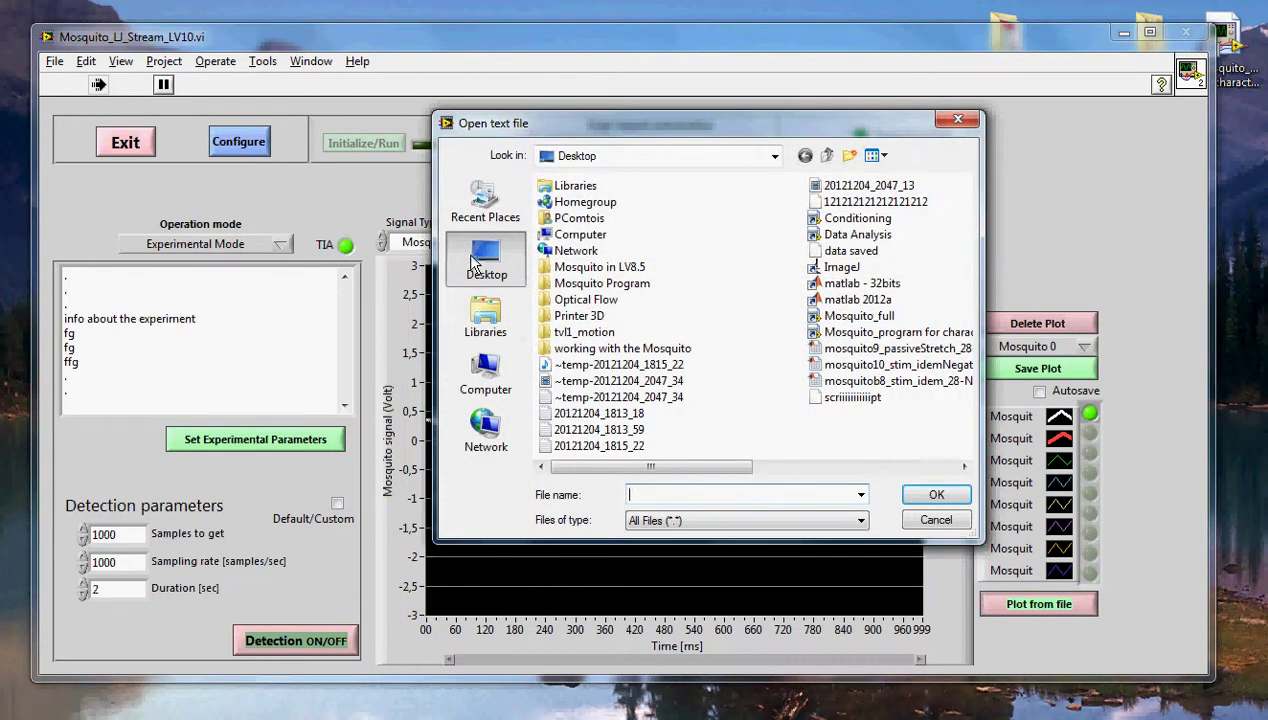
click(935, 203)
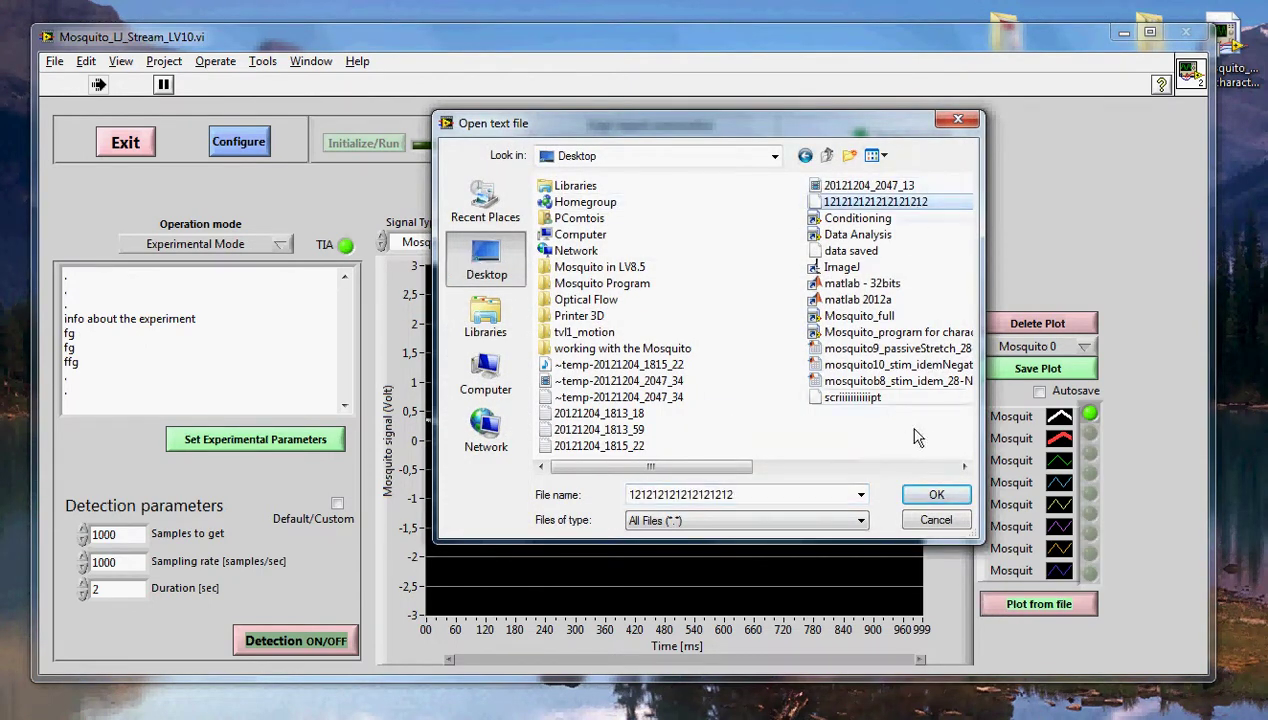
click(910, 494)
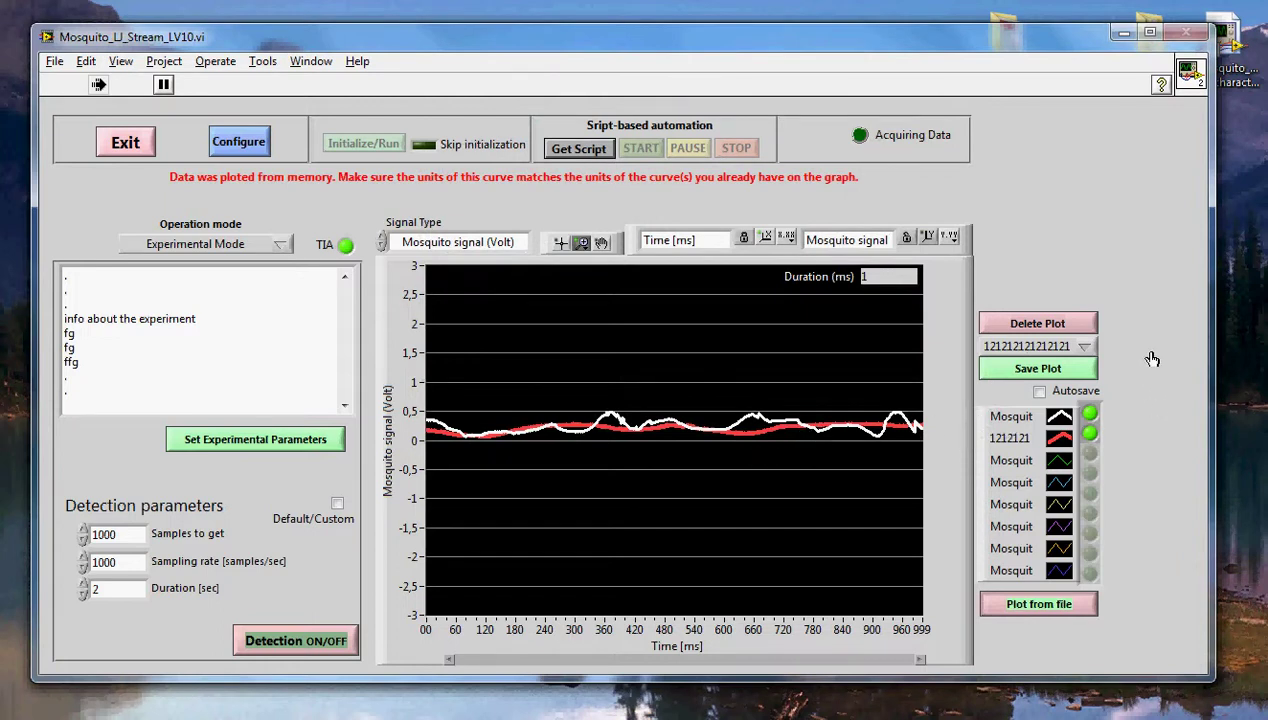
Select the loaded file's curve in the plot list and delete it
click(1085, 348)
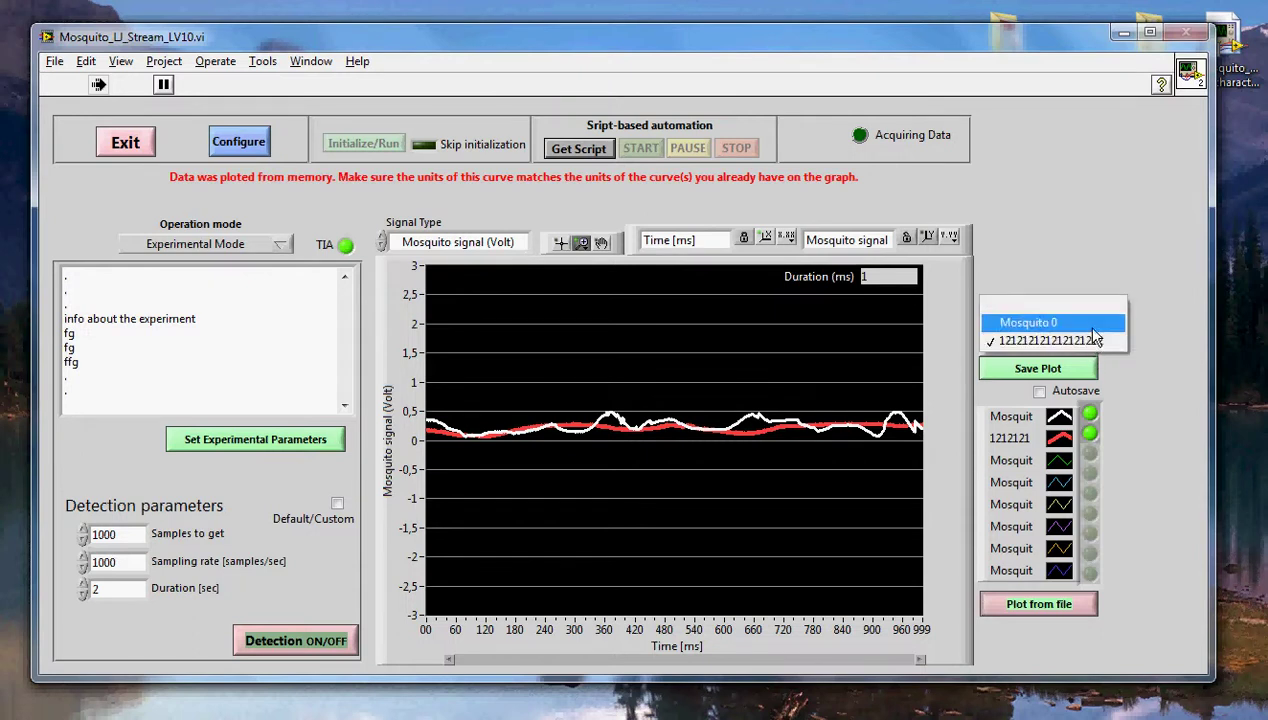
click(1143, 388)
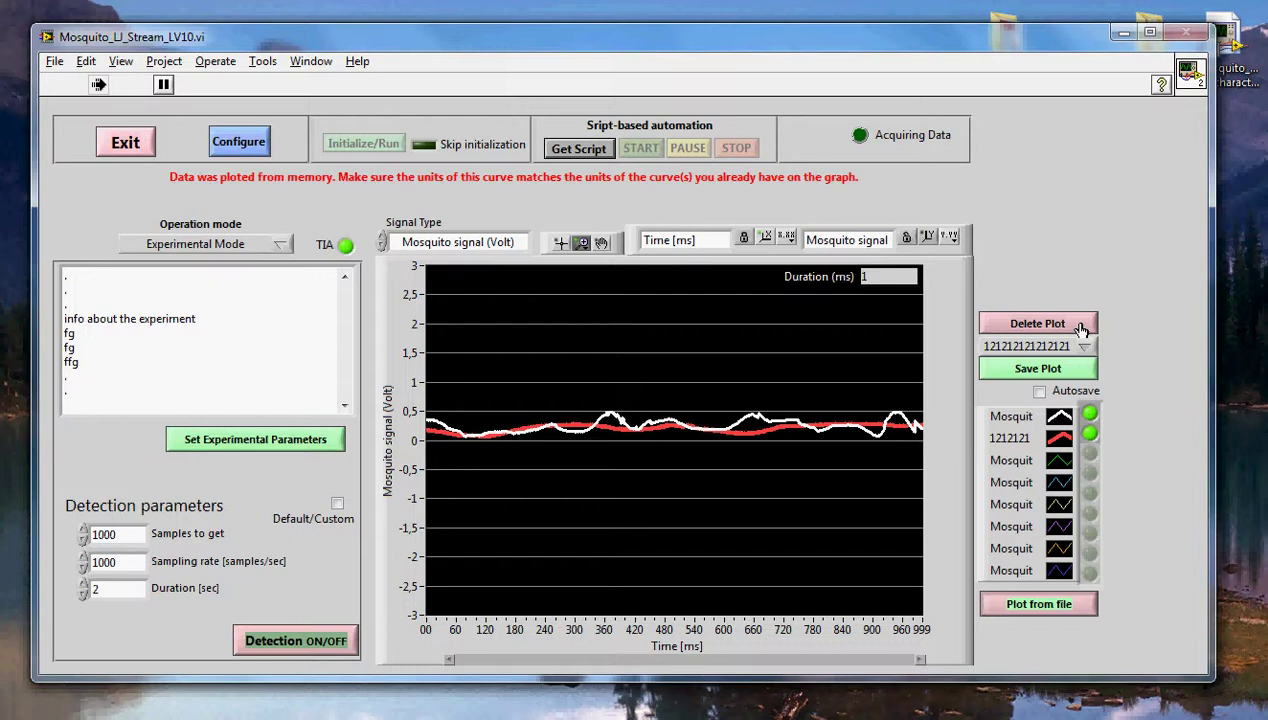
click(1080, 328)
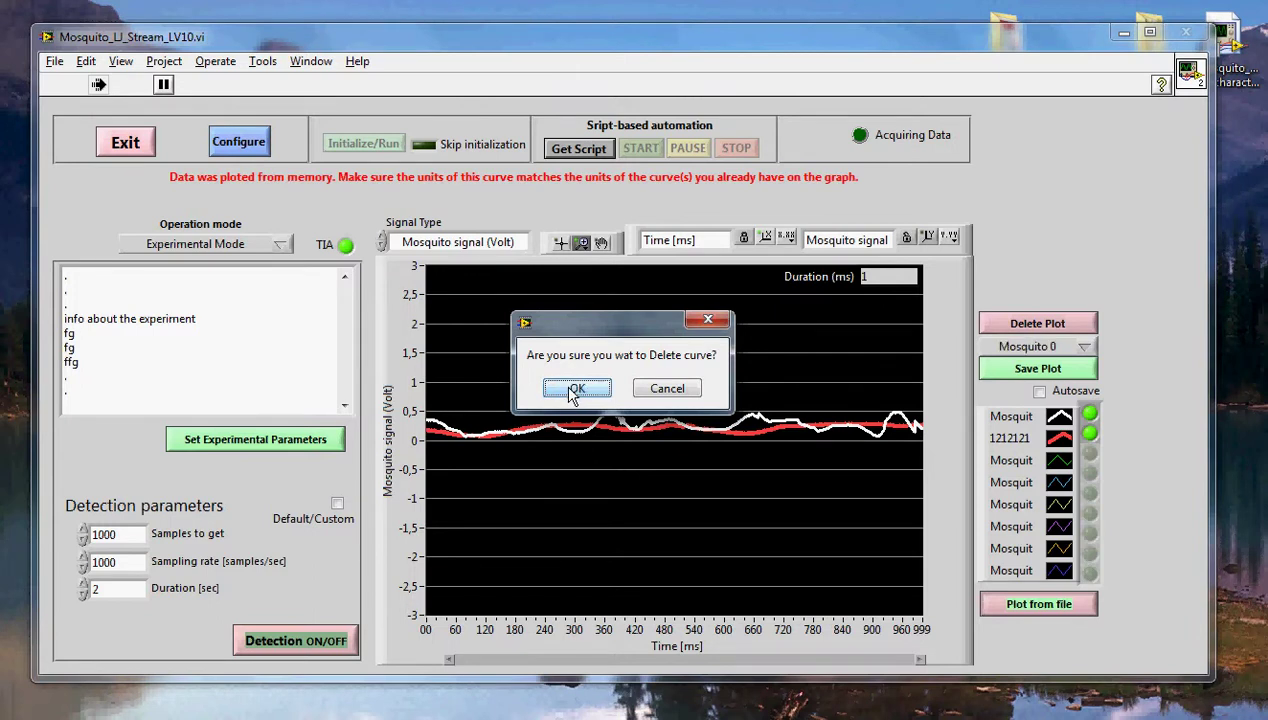
click(575, 390)
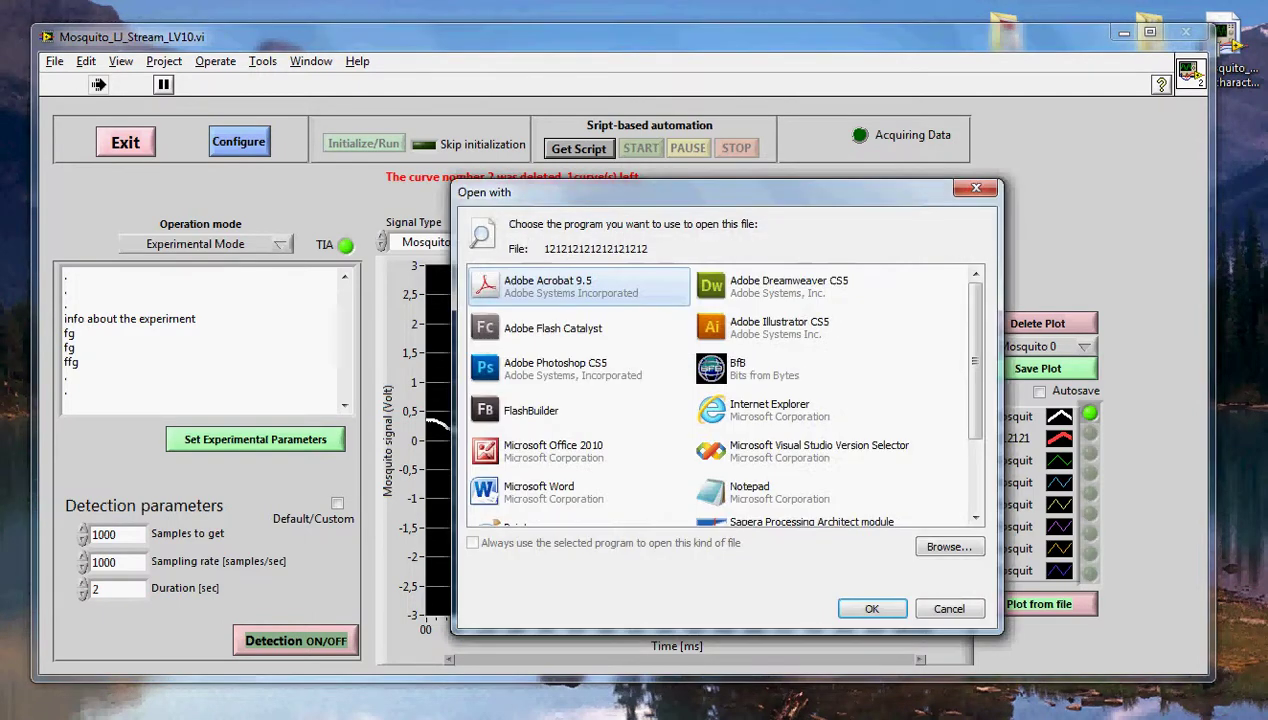
Open the saved signal file in Notepad and select its user information and parameter lines
click(740, 489)
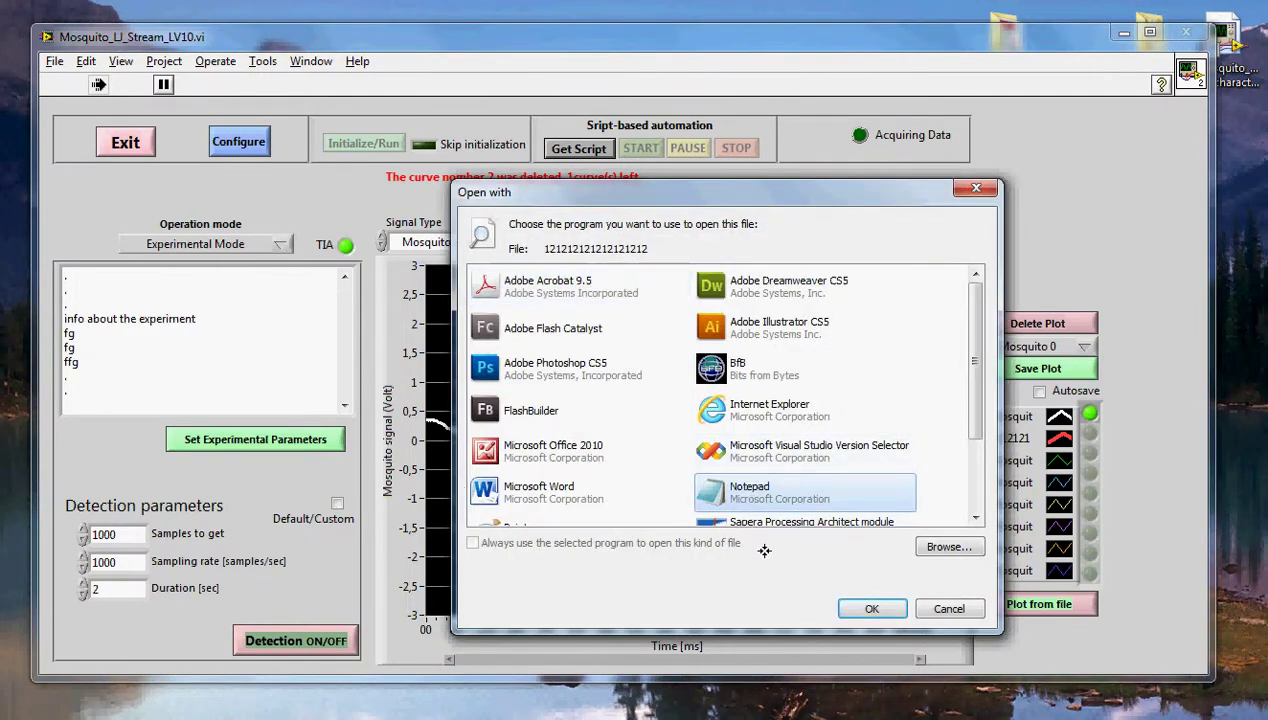
click(849, 610)
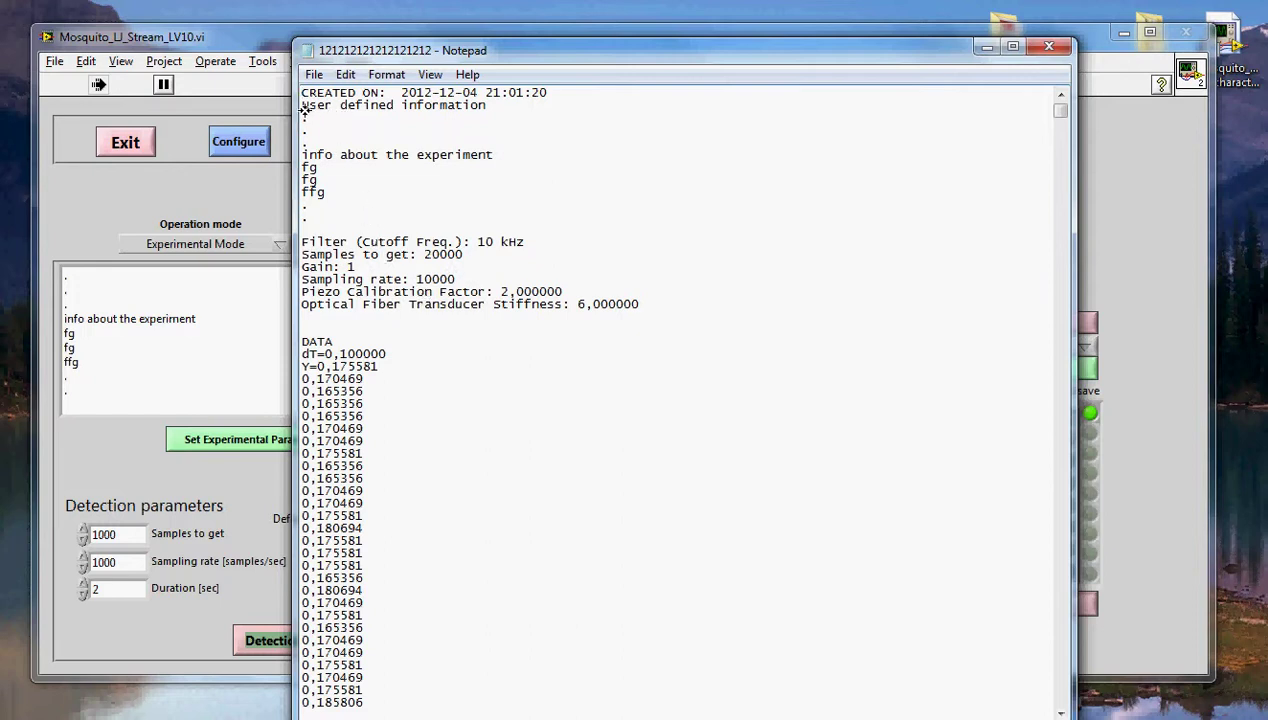
drag(300, 110, 365, 217)
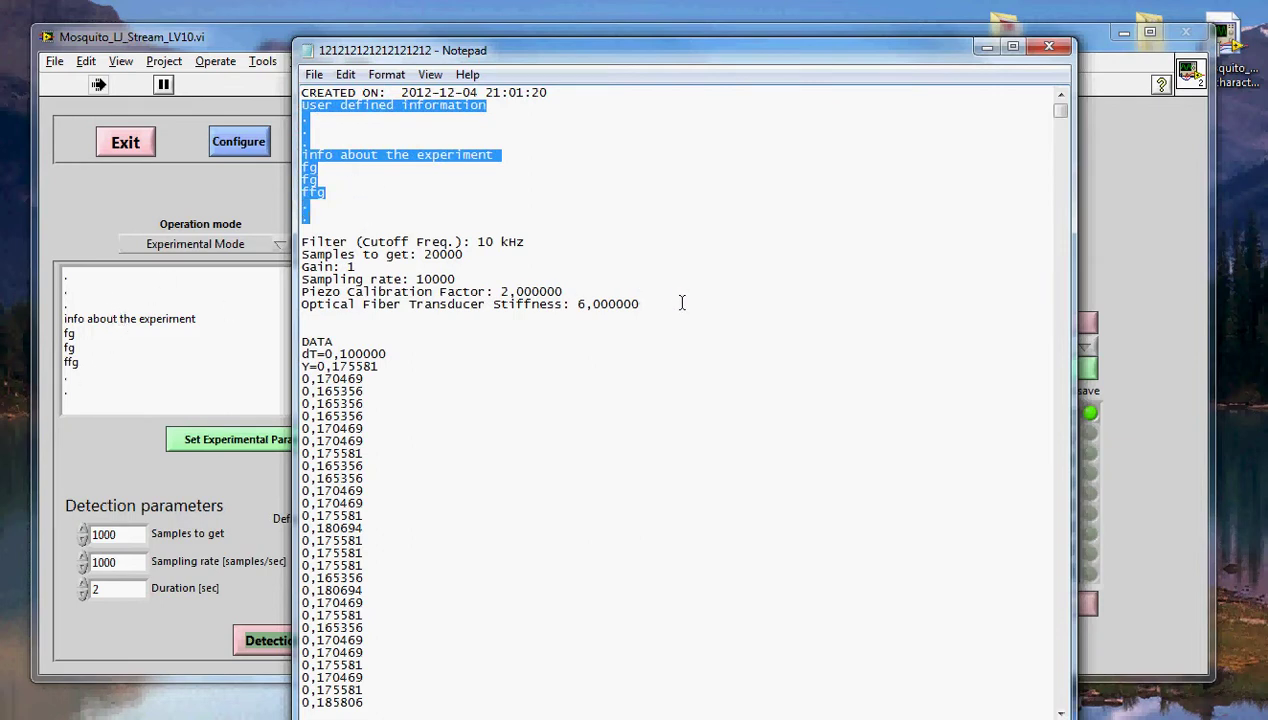
drag(681, 303, 335, 231)
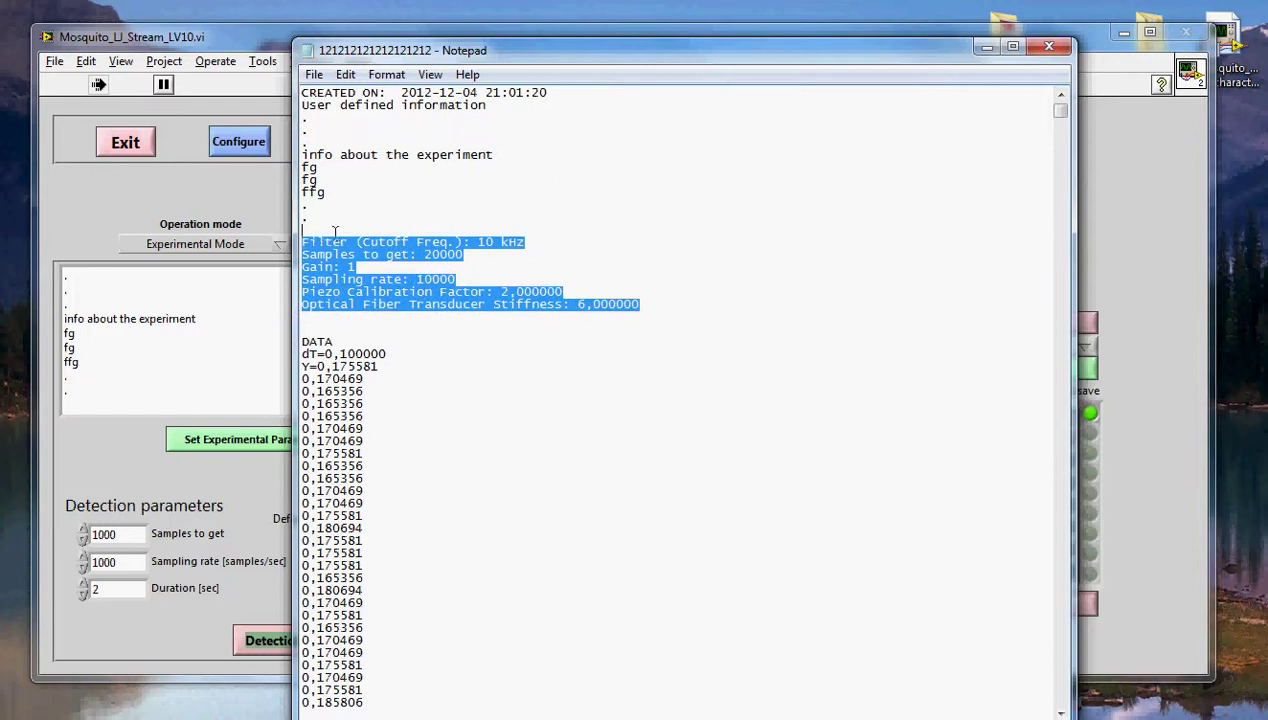
click(696, 280)
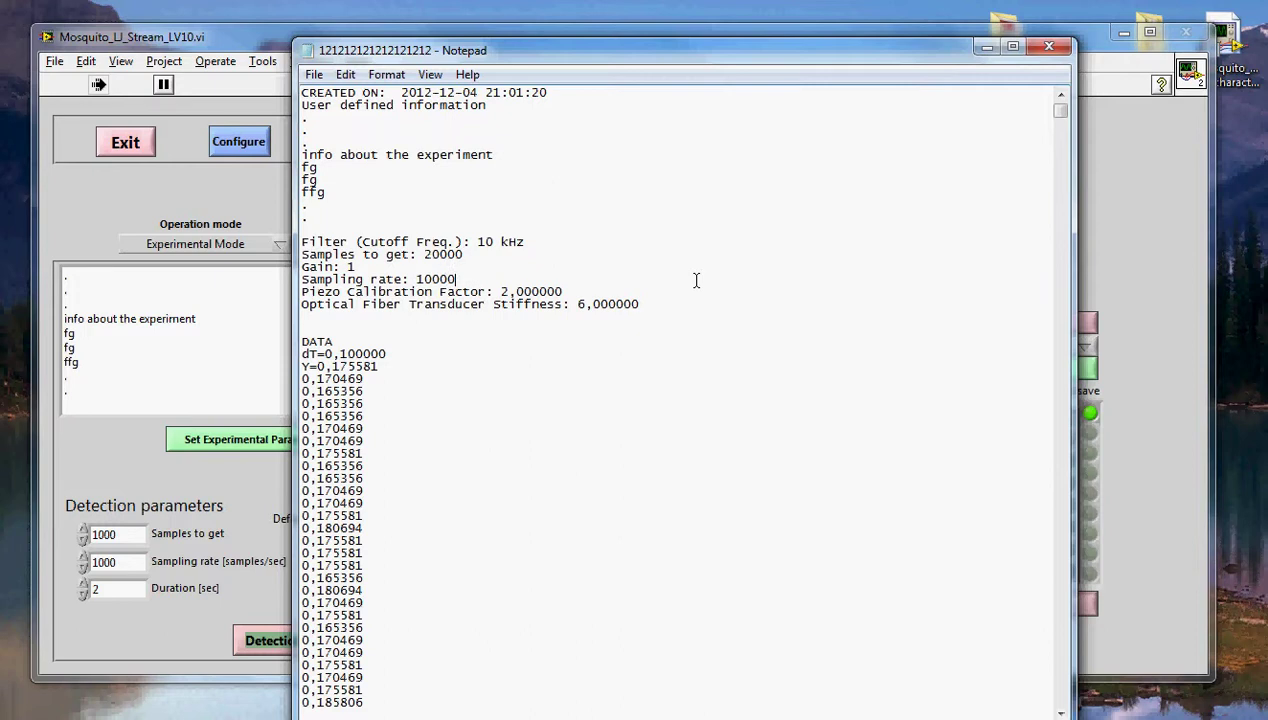
Overwrite the header from User defined information through the parameters with 'jkdhg djg jgj g dfg df gd fg'
double_click(314, 341)
click(677, 291)
drag(676, 297, 286, 98)
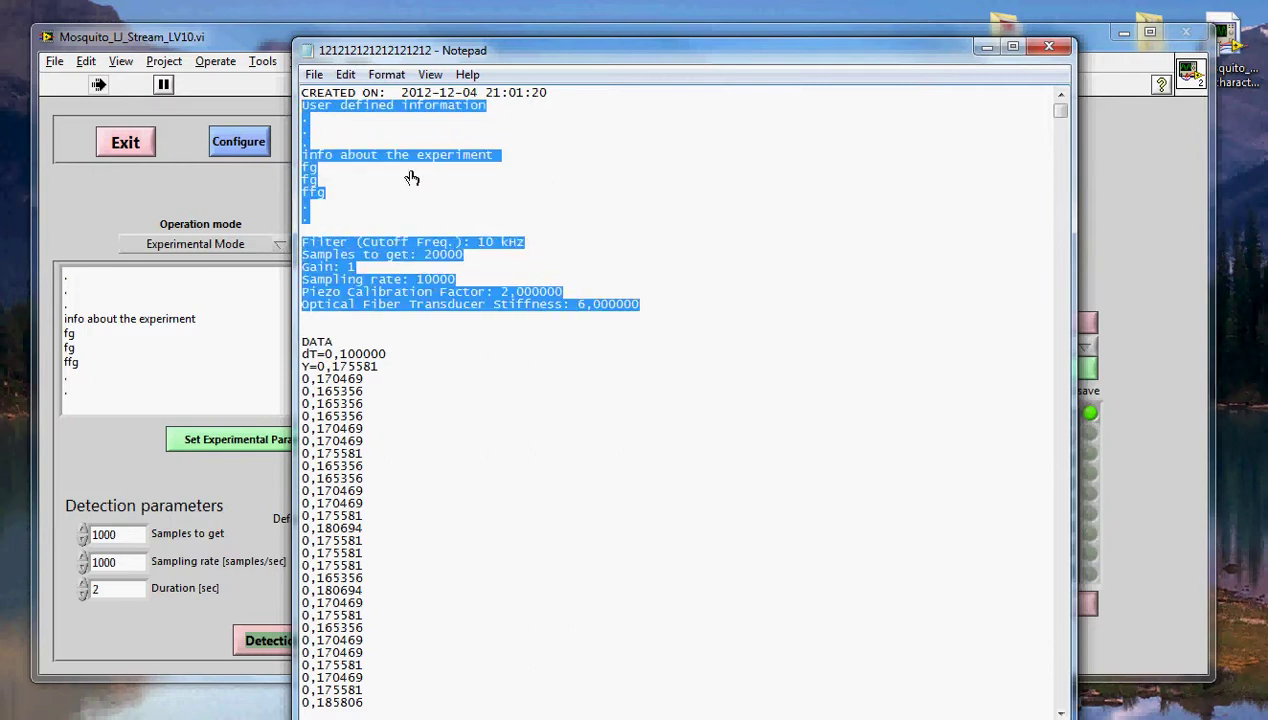
text(jkdhg djg jgj g  dfg  df gd fg)
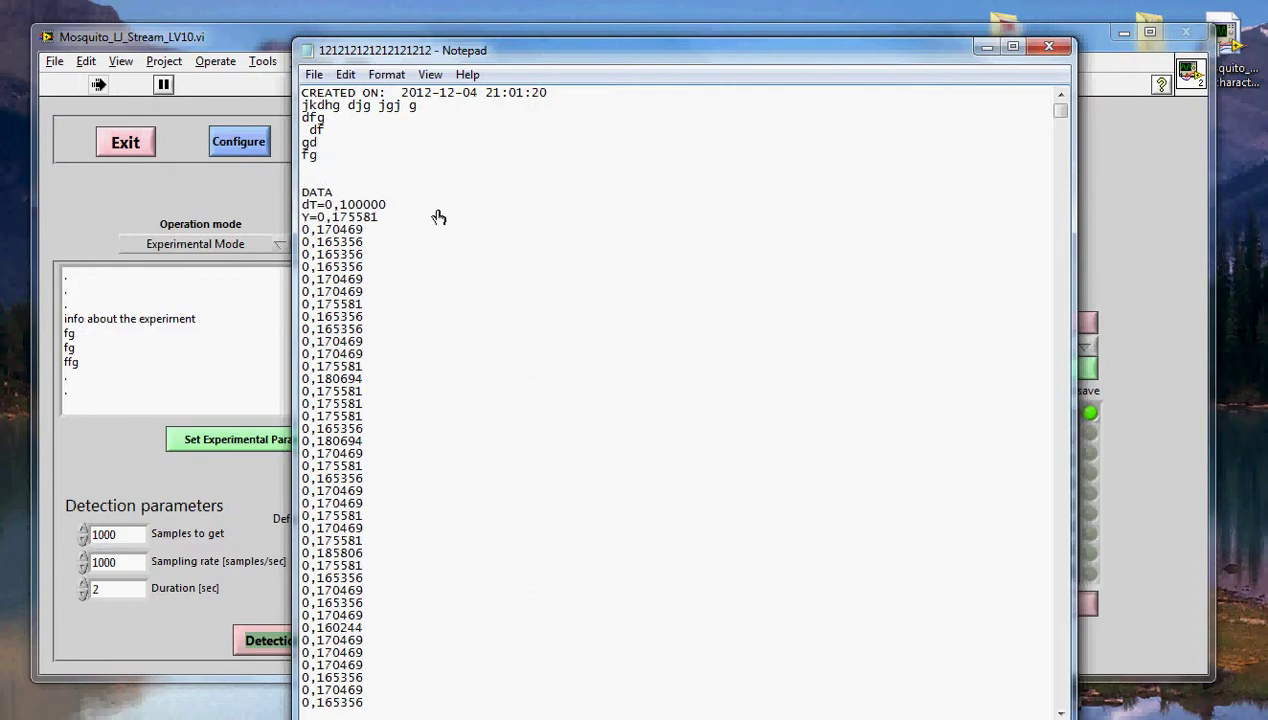
Select and inspect the first lines of the DATA section, leaving them unchanged
click(439, 211)
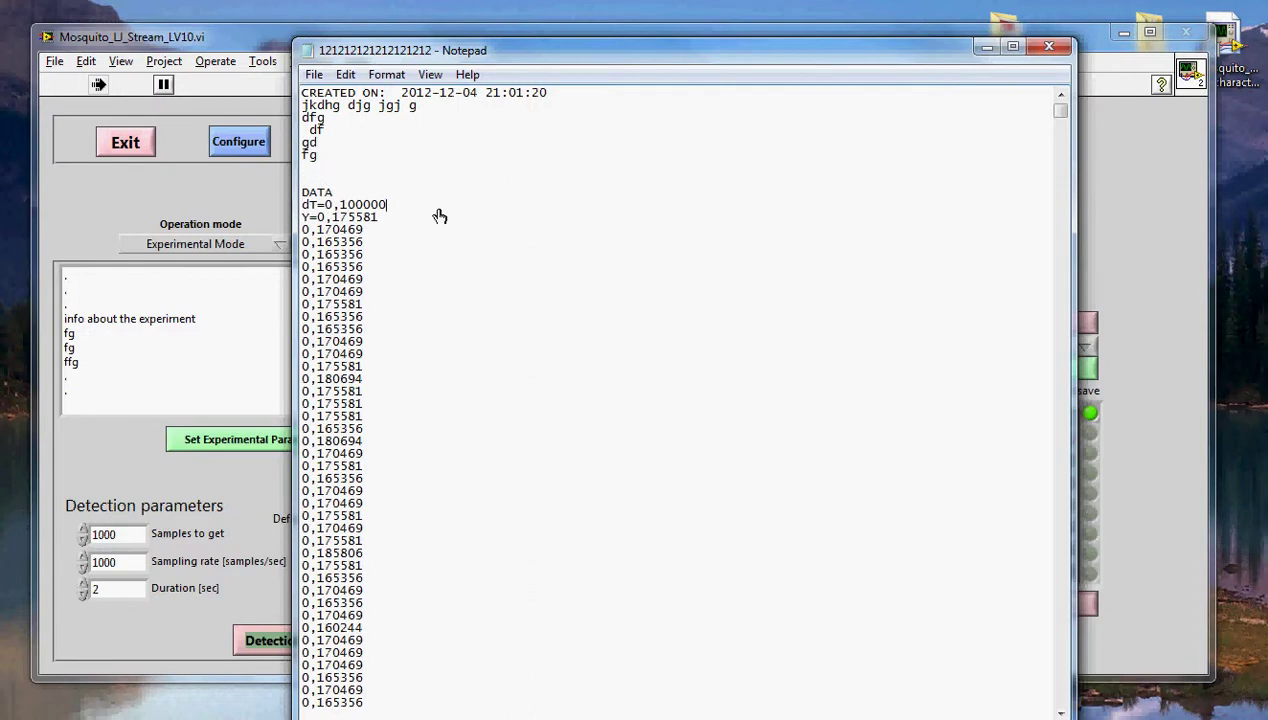
double_click(314, 192)
click(370, 193)
drag(302, 196, 402, 400)
click(530, 370)
Close Notepad, delete the last Mosquito curve from the graph, and exit the program
click(1048, 47)
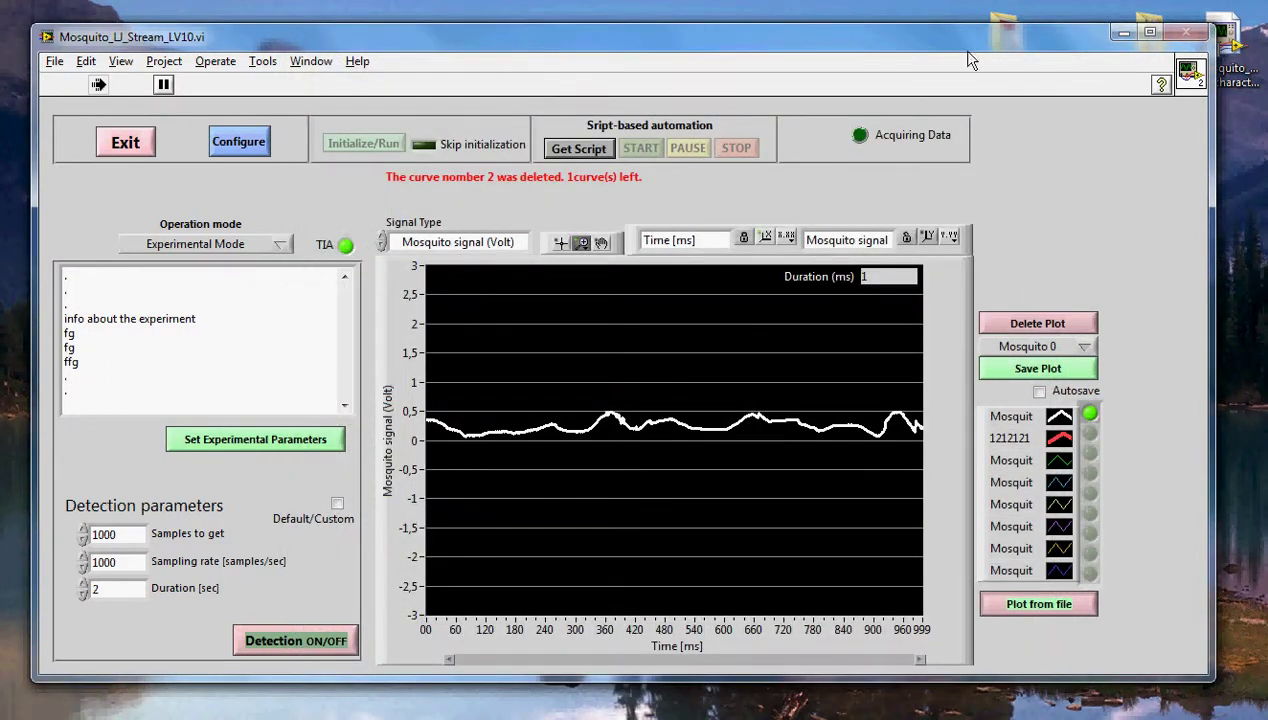
drag(960, 39, 960, 43)
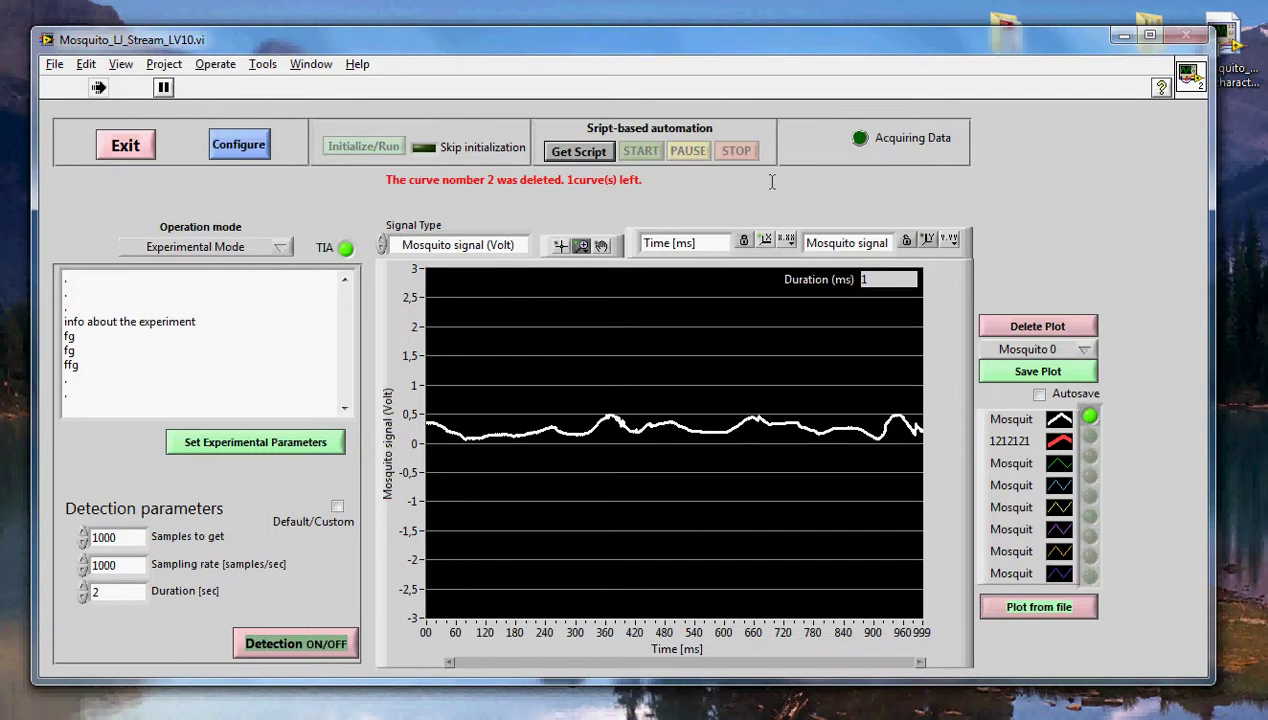
click(1000, 326)
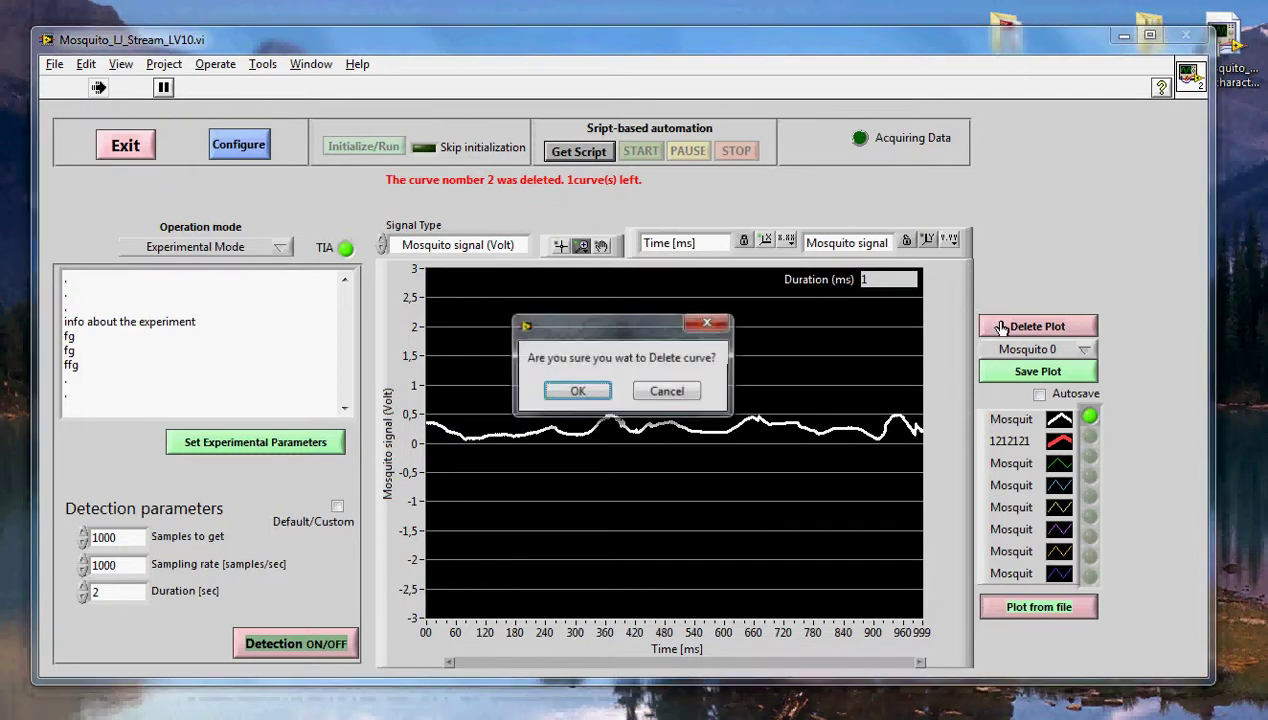
click(560, 390)
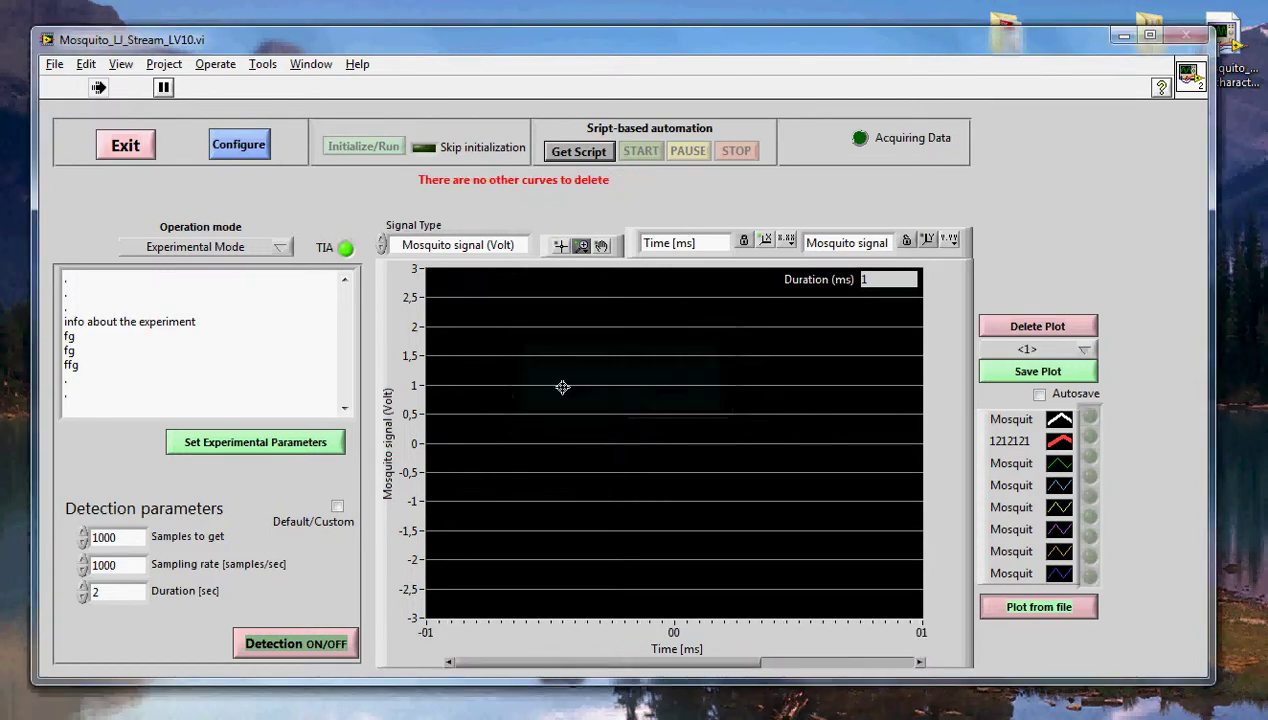
click(168, 155)
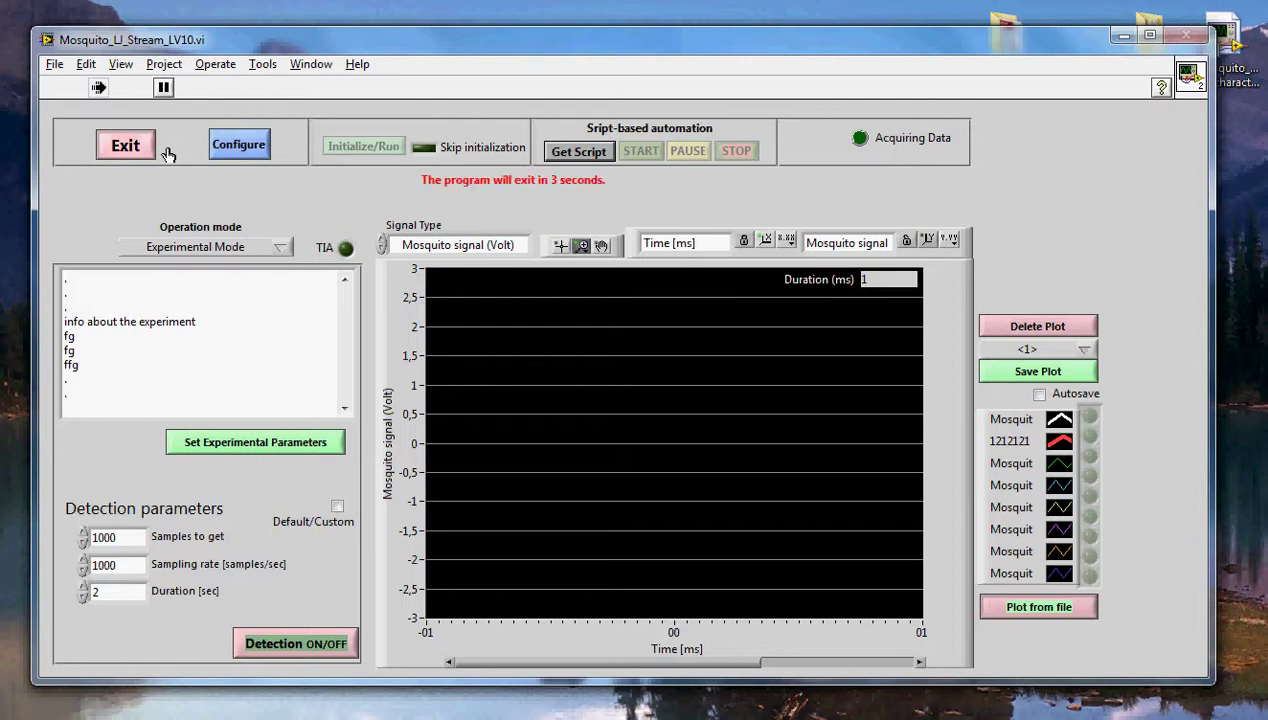